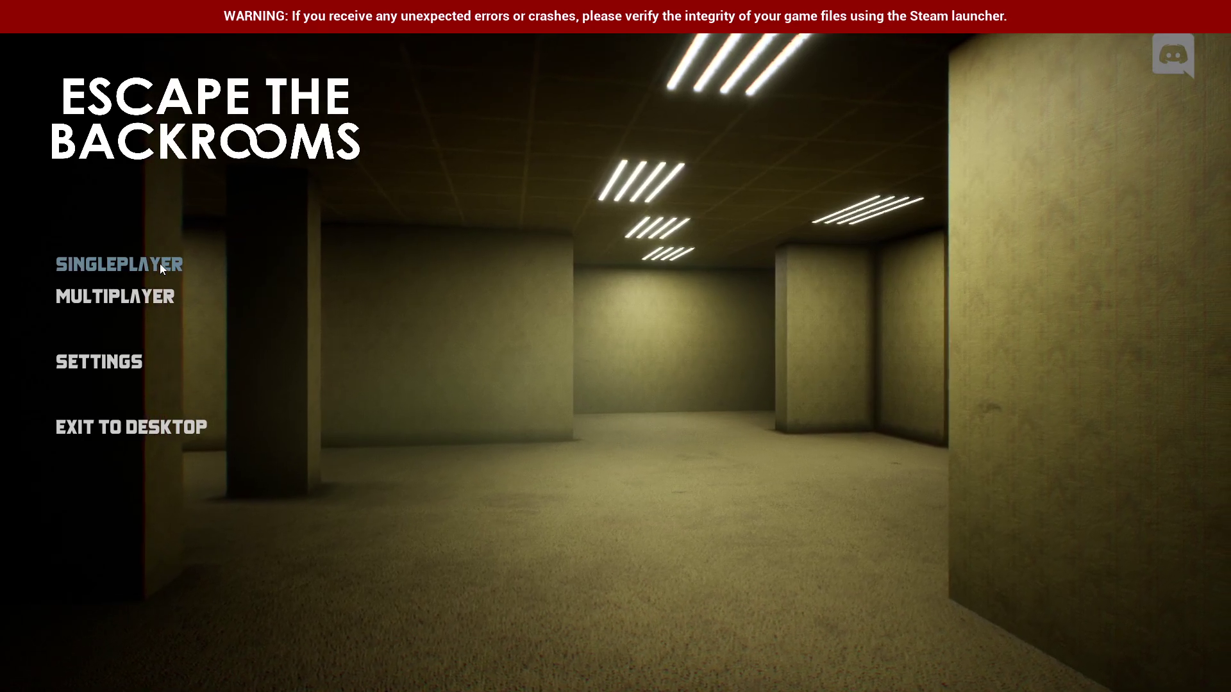
Step: Start a new singleplayer game and create a named save
{"action": "left_click", "coordinate": [160, 264]}
{"action": "left_click", "coordinate": [77, 312]}
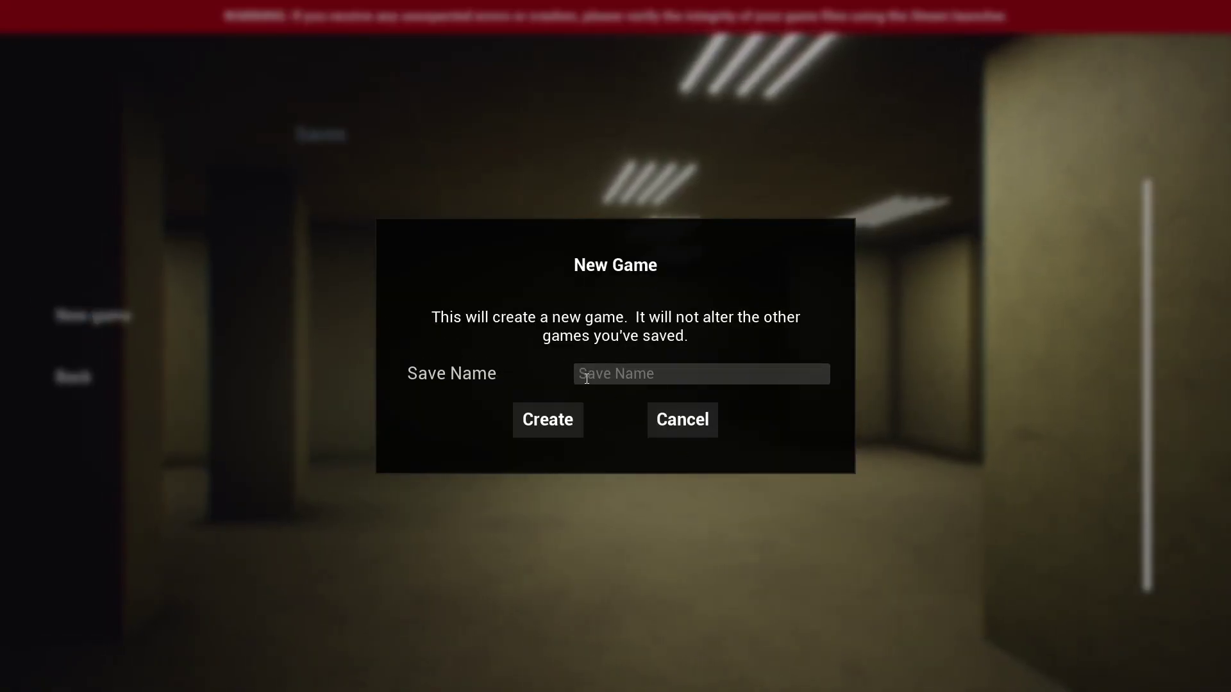
{"action": "type", "text": "S"}
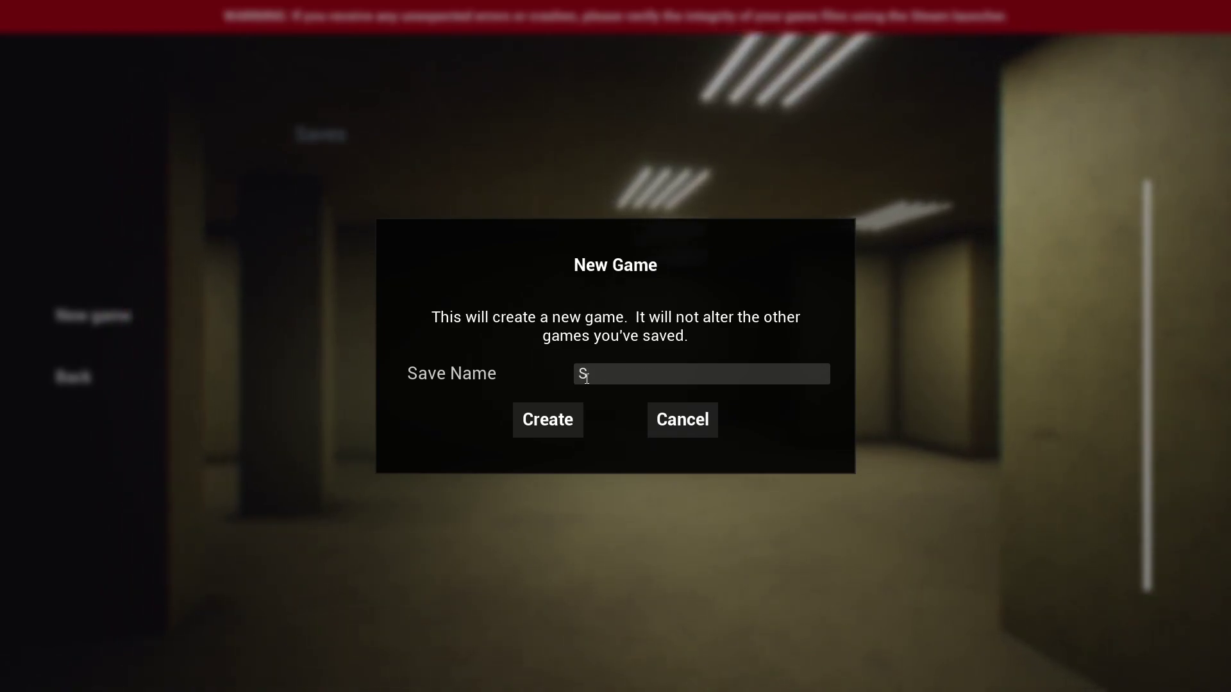
{"action": "type", "text": "oy"}
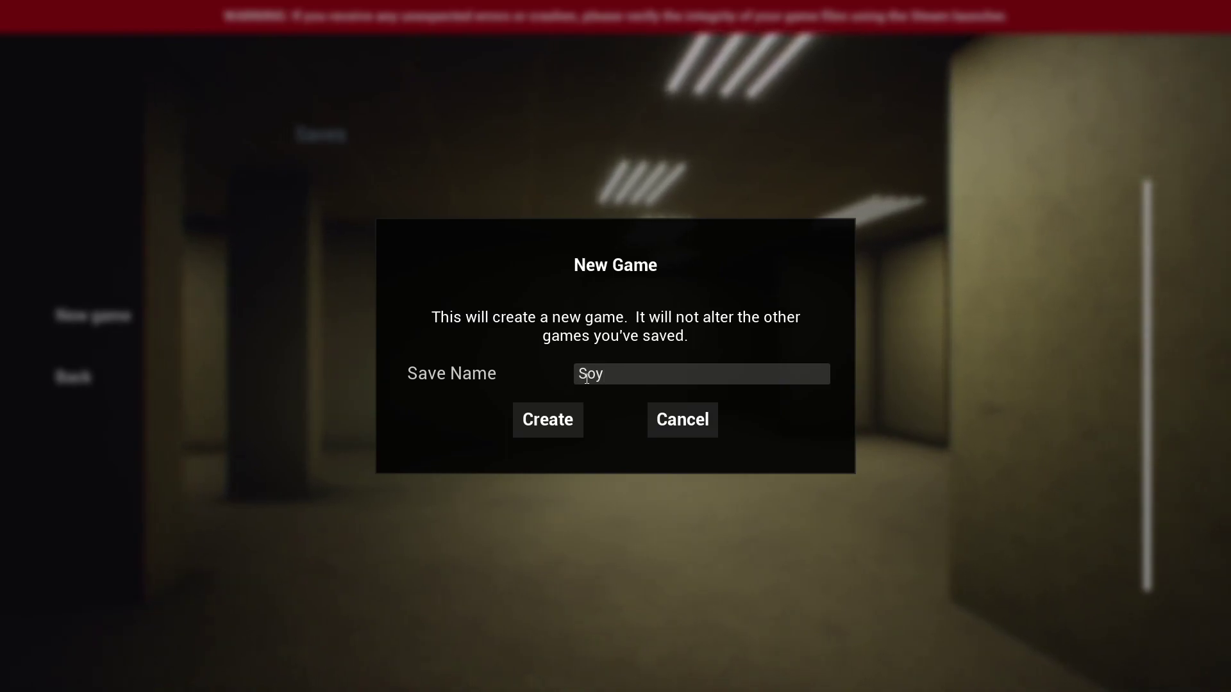
{"action": "type", "text": "b"}
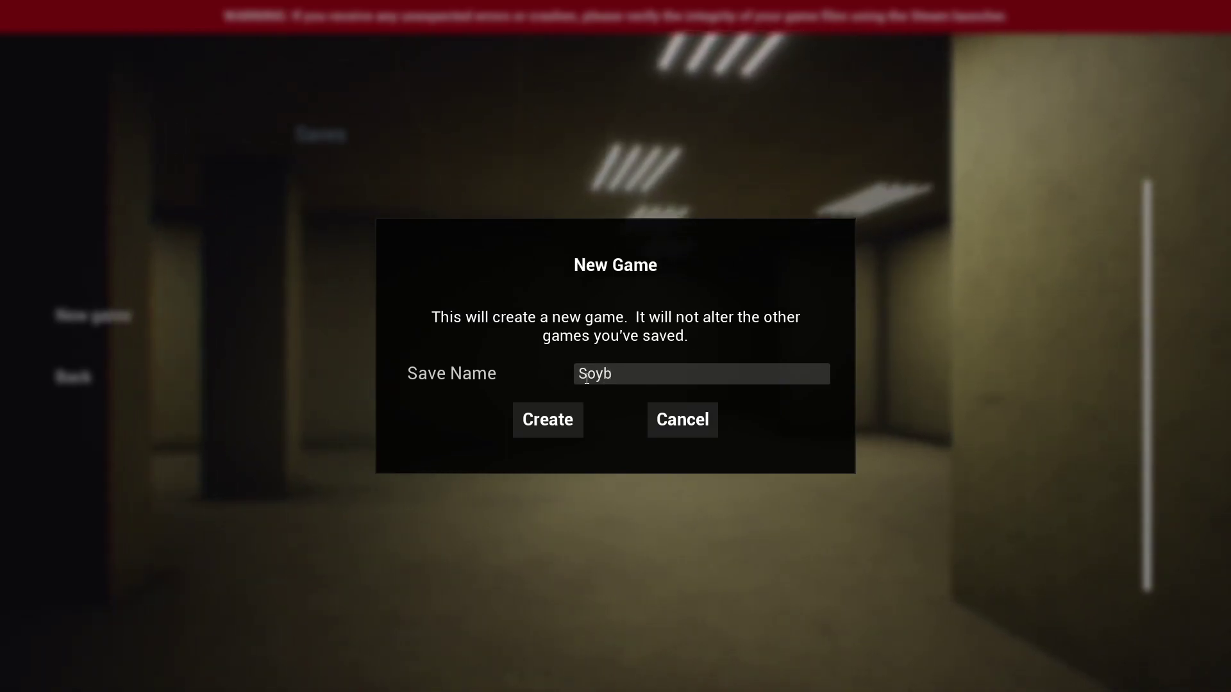
{"action": "type", "text": "ean"}
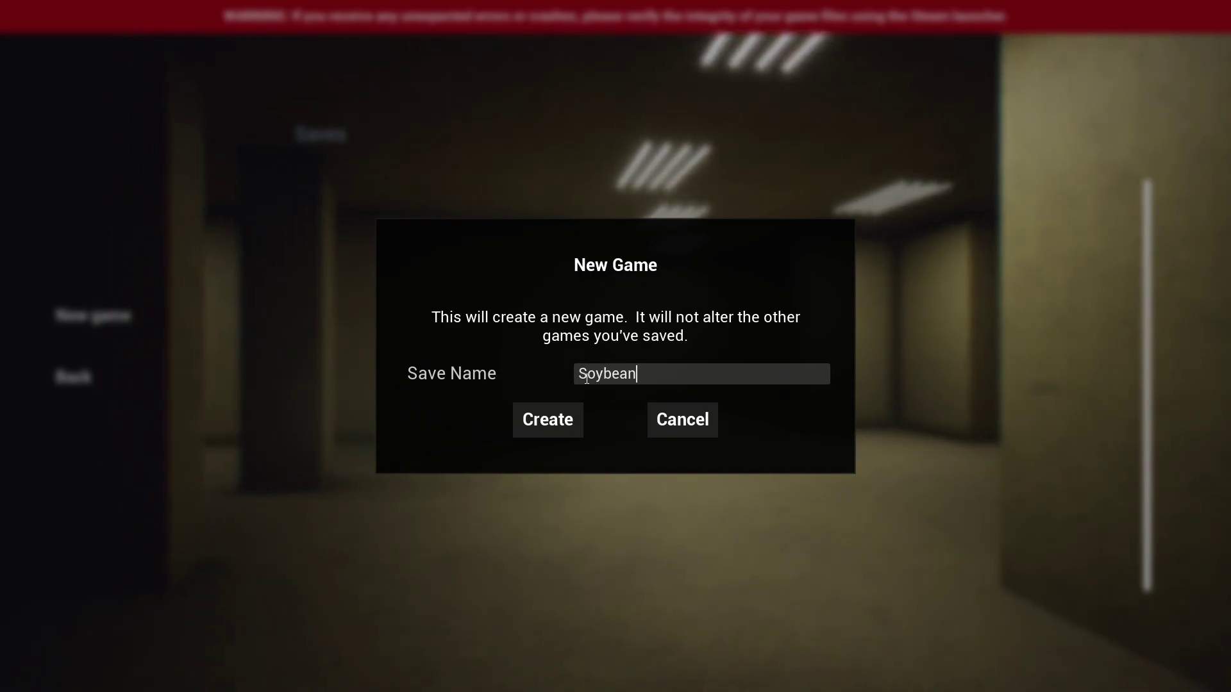
{"action": "type", "text": "v"}
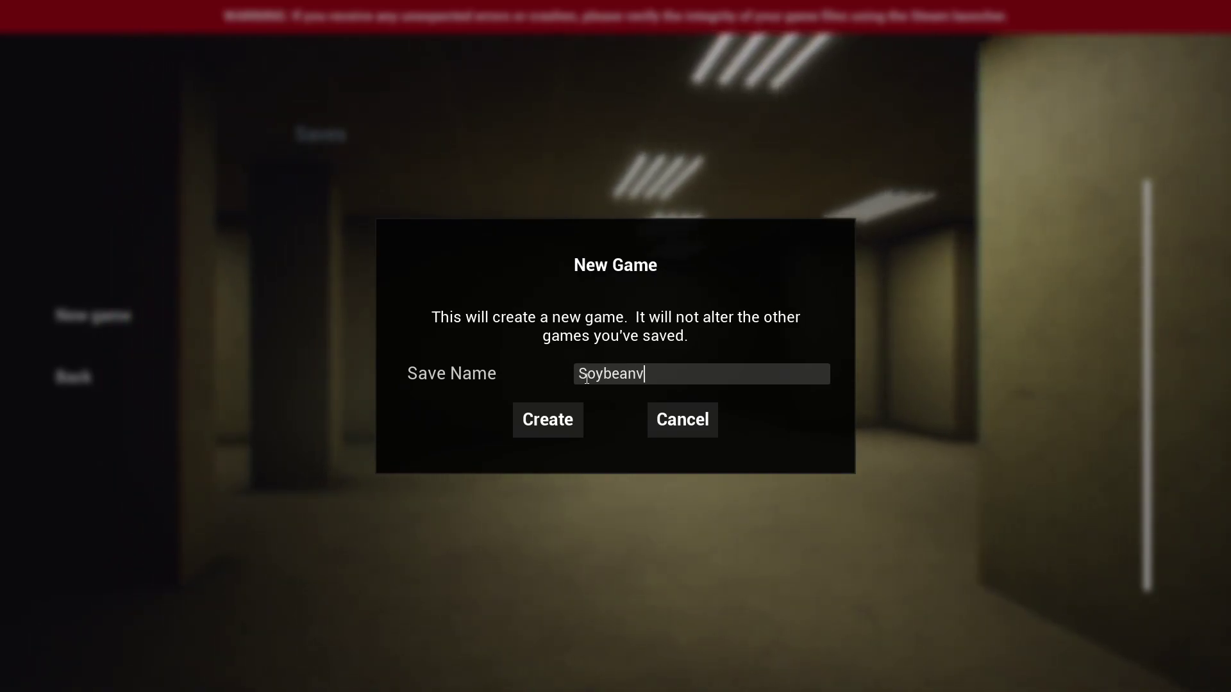
{"action": "type", "text": "id"}
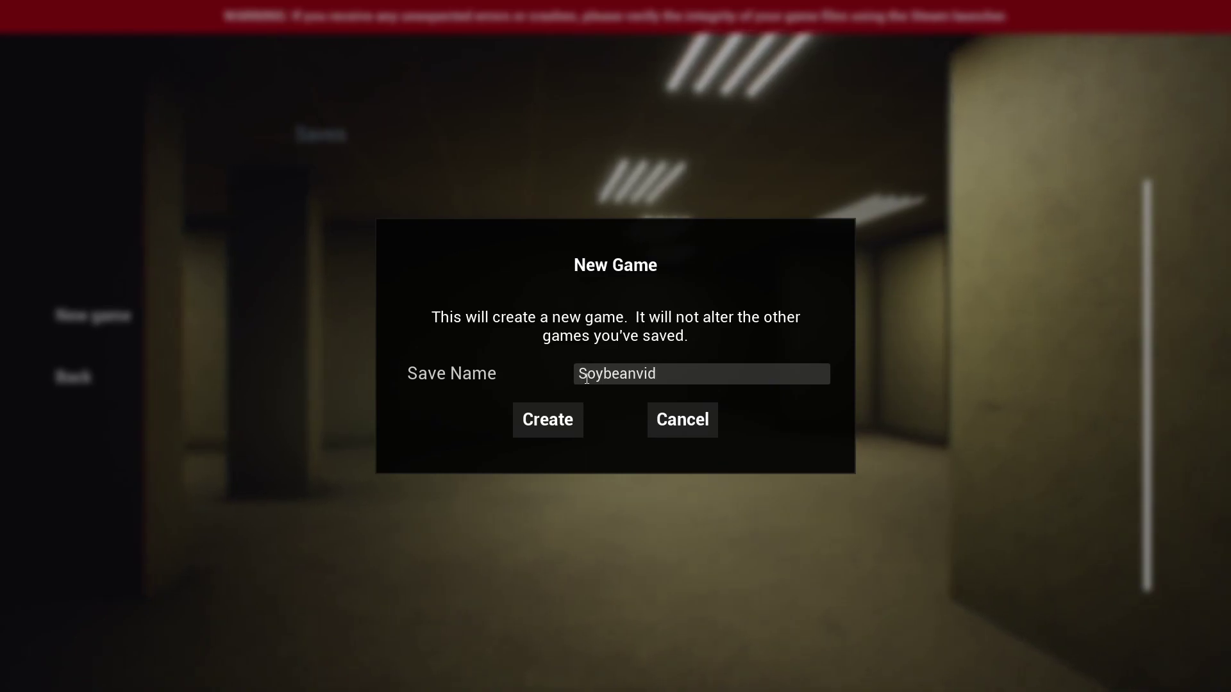
{"action": "type", "text": "eos"}
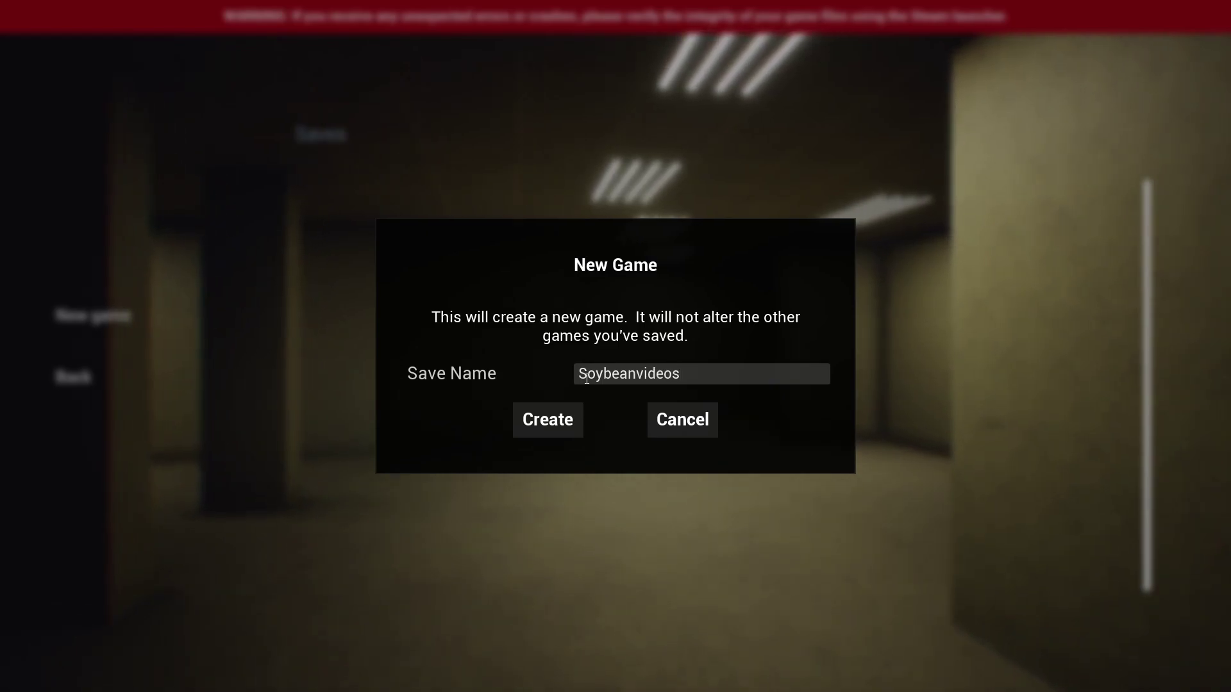
{"action": "left_click", "coordinate": [552, 433]}
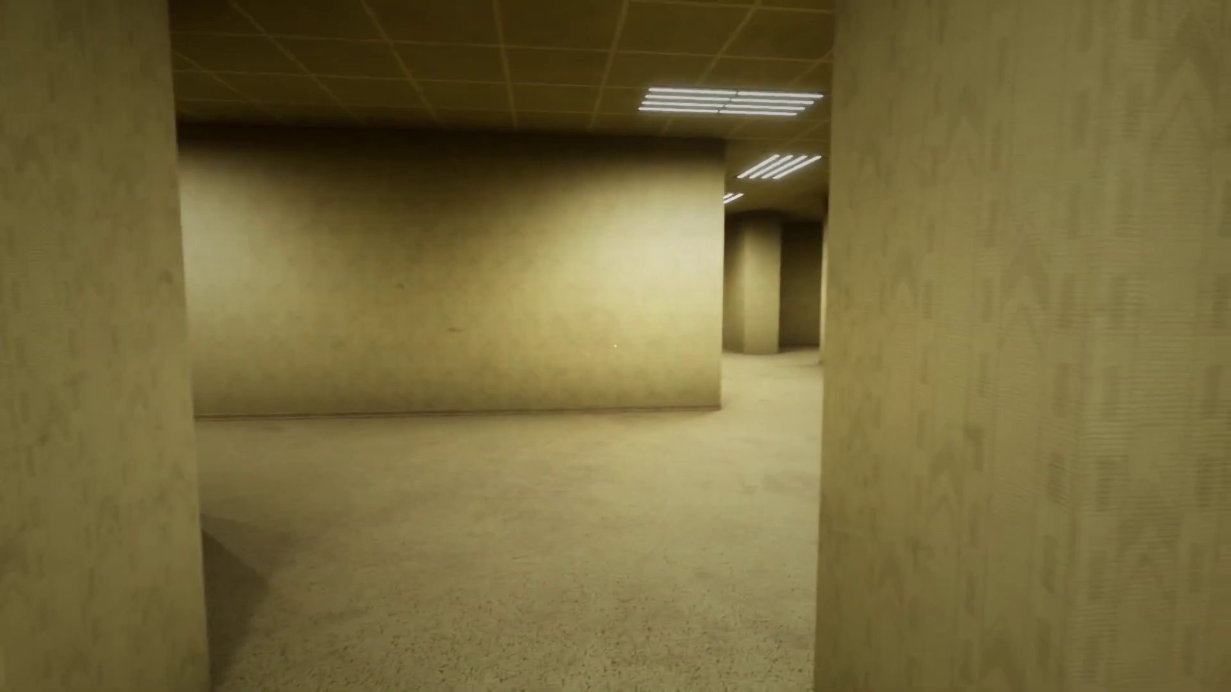
Step: Glance at the inventory while exploring, then pause the game to bring up settings
{"action": "key", "text": "Tab"}
{"action": "key", "text": "Tab"}
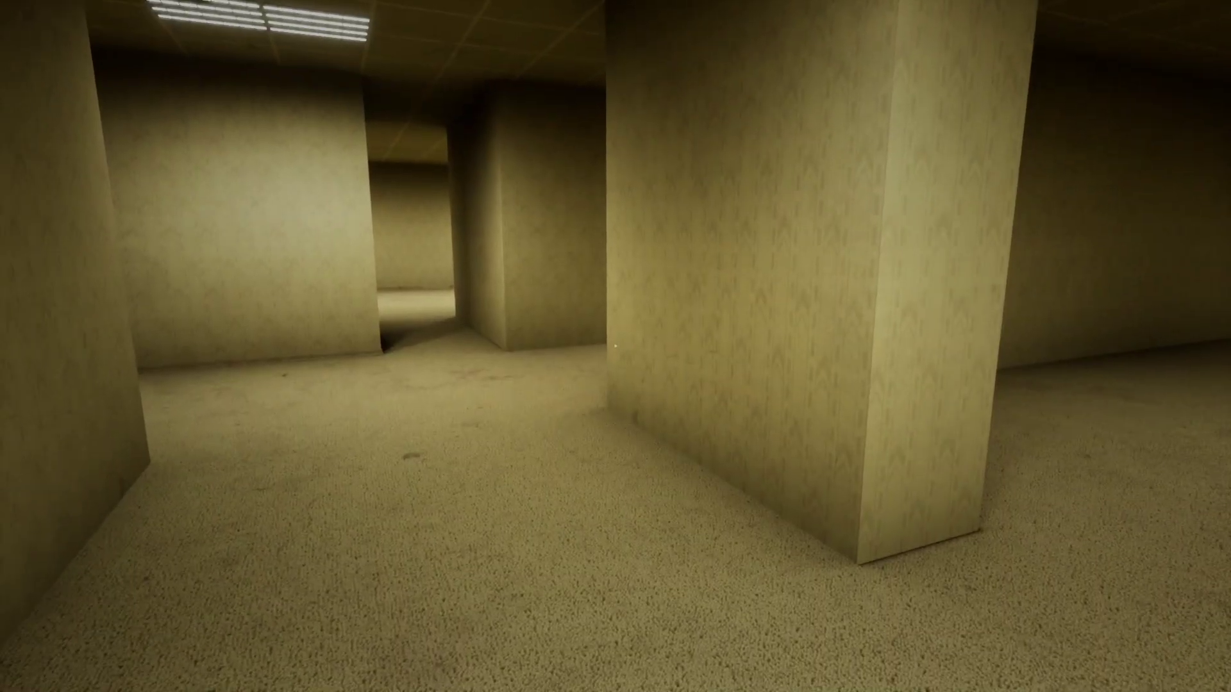
{"action": "key", "text": "Escape"}
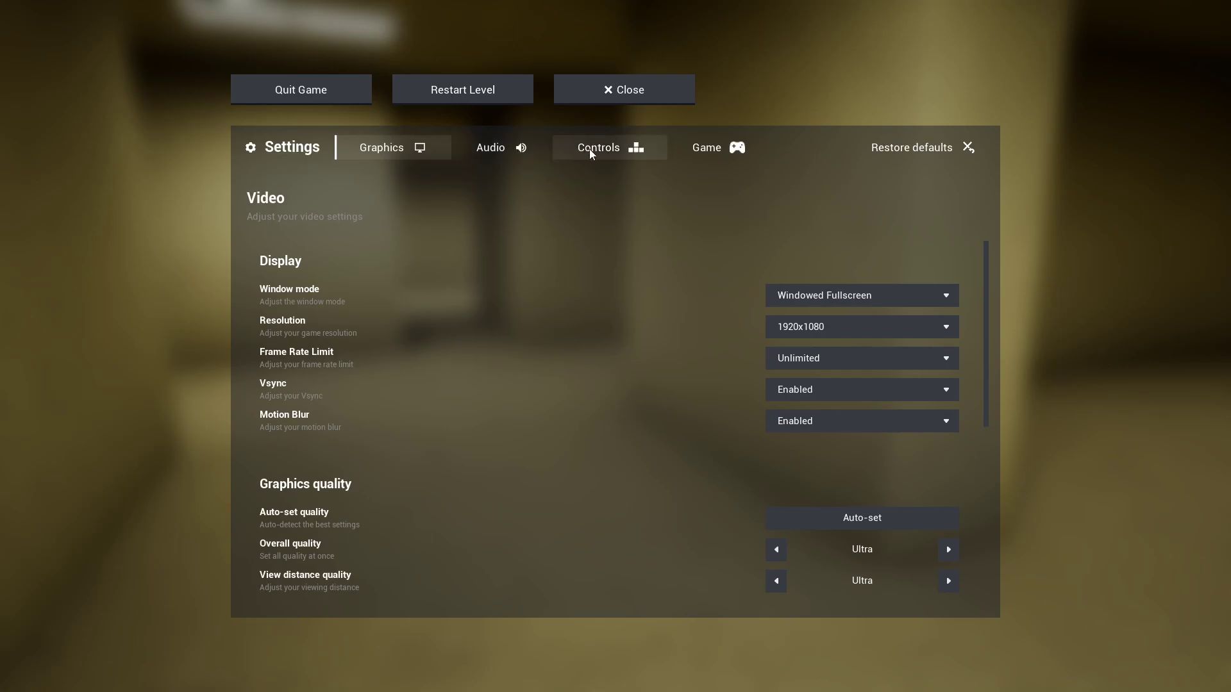
Step: Enable Smooth Rotation in Game settings, then look over the Controls, Audio and Video tabs
{"action": "left_click", "coordinate": [728, 156]}
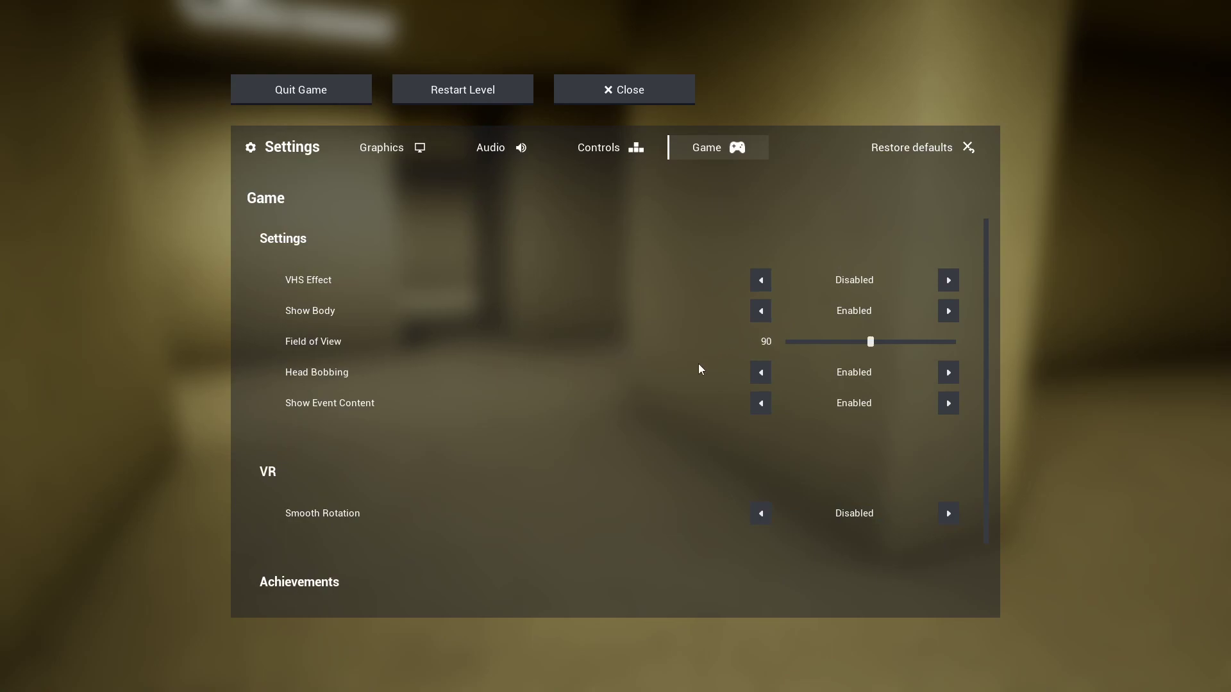
{"action": "scroll", "coordinate": [674, 381], "scroll_direction": "down", "scroll_amount": 1}
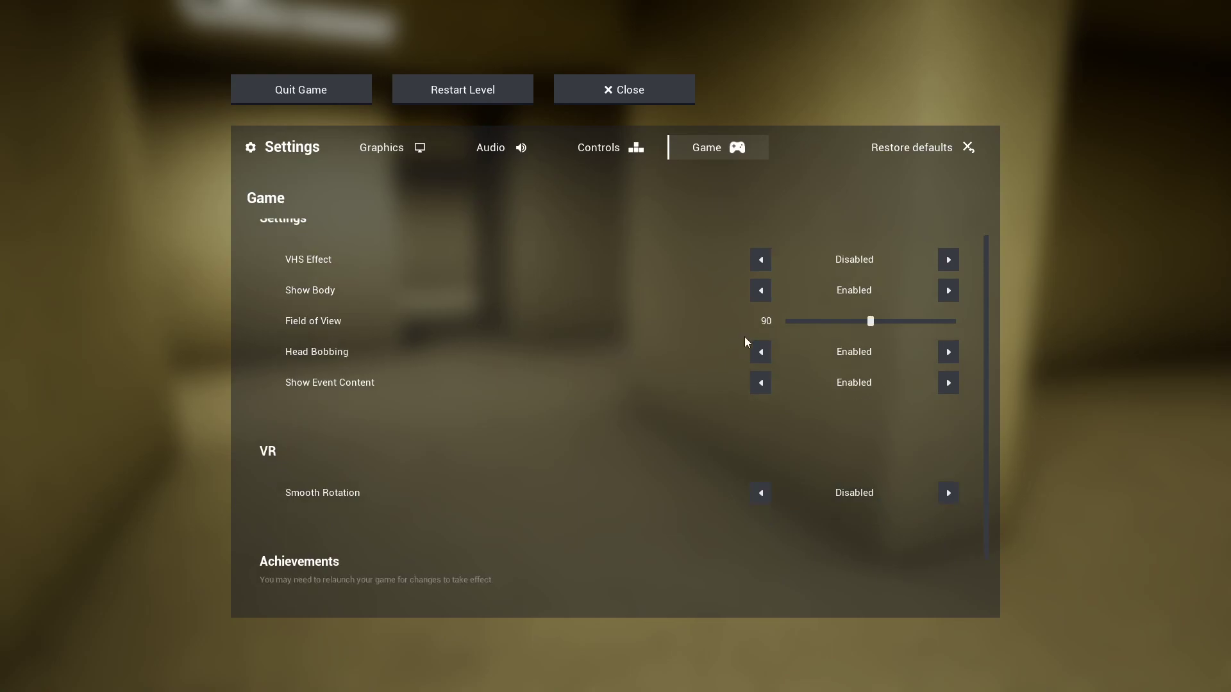
{"action": "scroll", "coordinate": [741, 394], "scroll_direction": "down", "scroll_amount": 2}
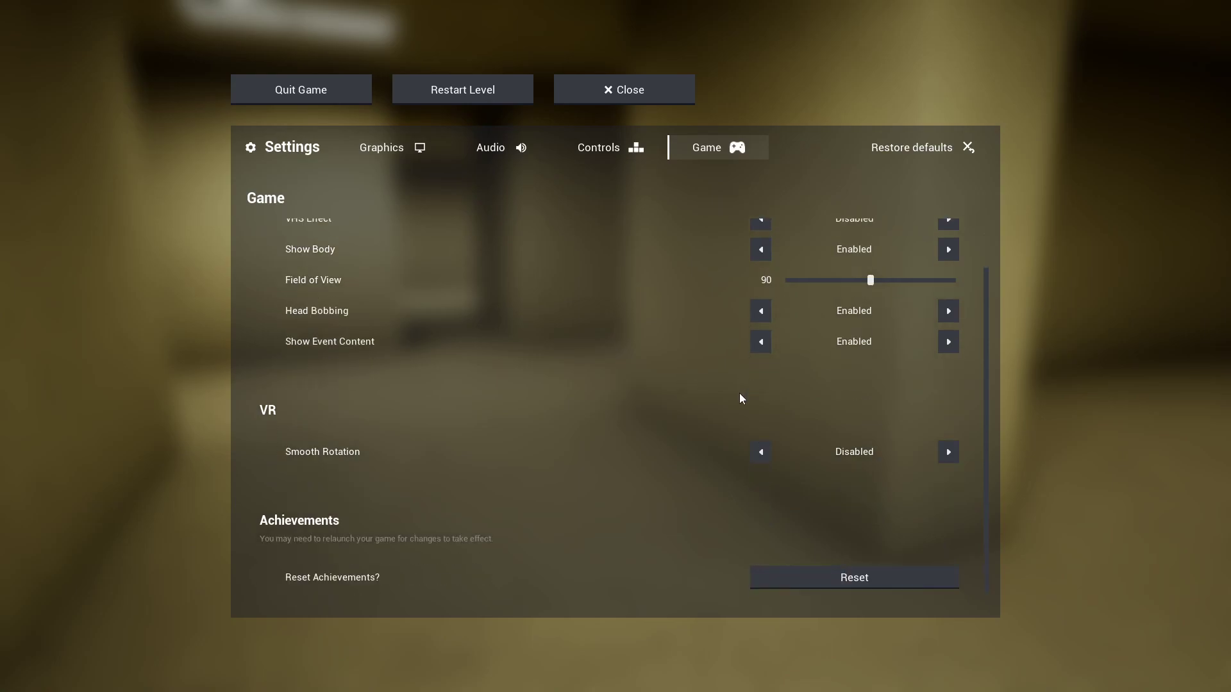
{"action": "scroll", "coordinate": [740, 394], "scroll_direction": "down", "scroll_amount": 1}
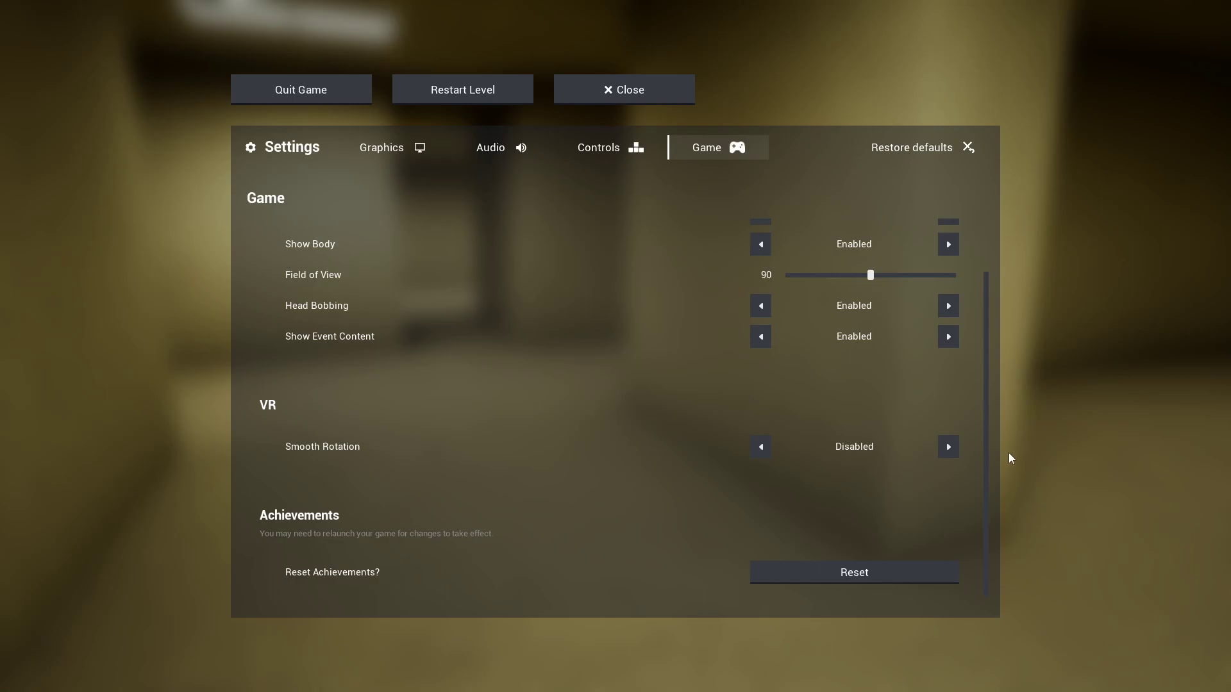
{"action": "left_click", "coordinate": [944, 445]}
{"action": "scroll", "coordinate": [942, 444], "scroll_direction": "up", "scroll_amount": 3}
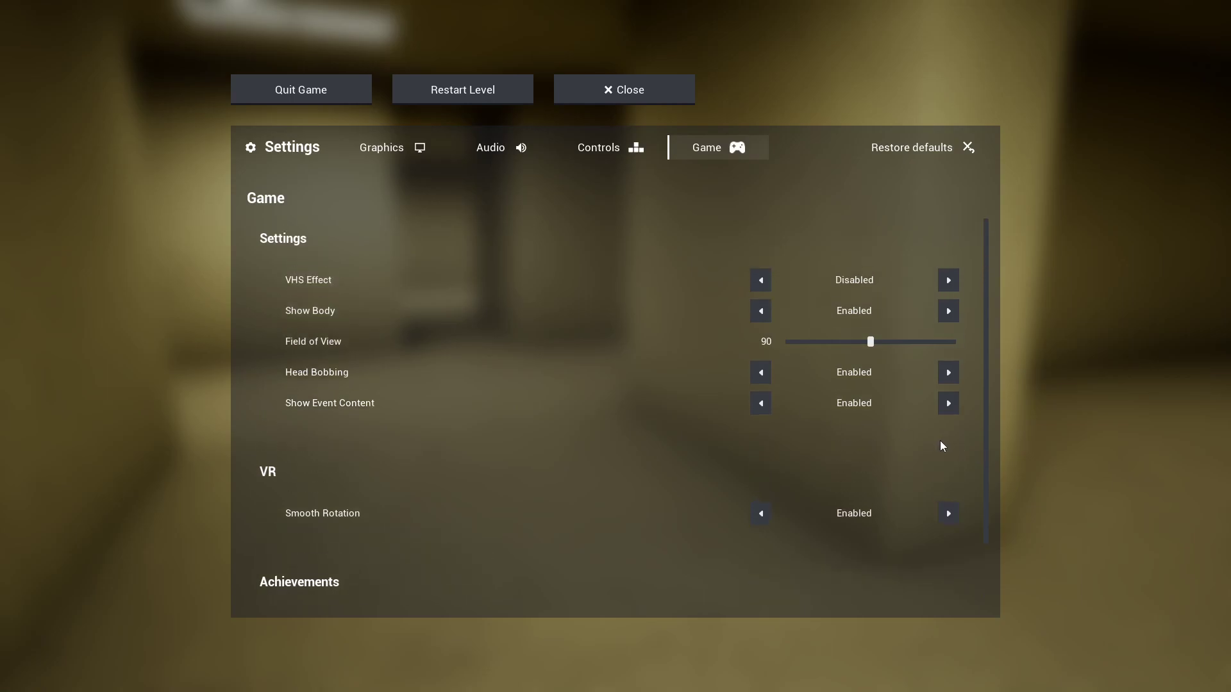
{"action": "left_click", "coordinate": [608, 147]}
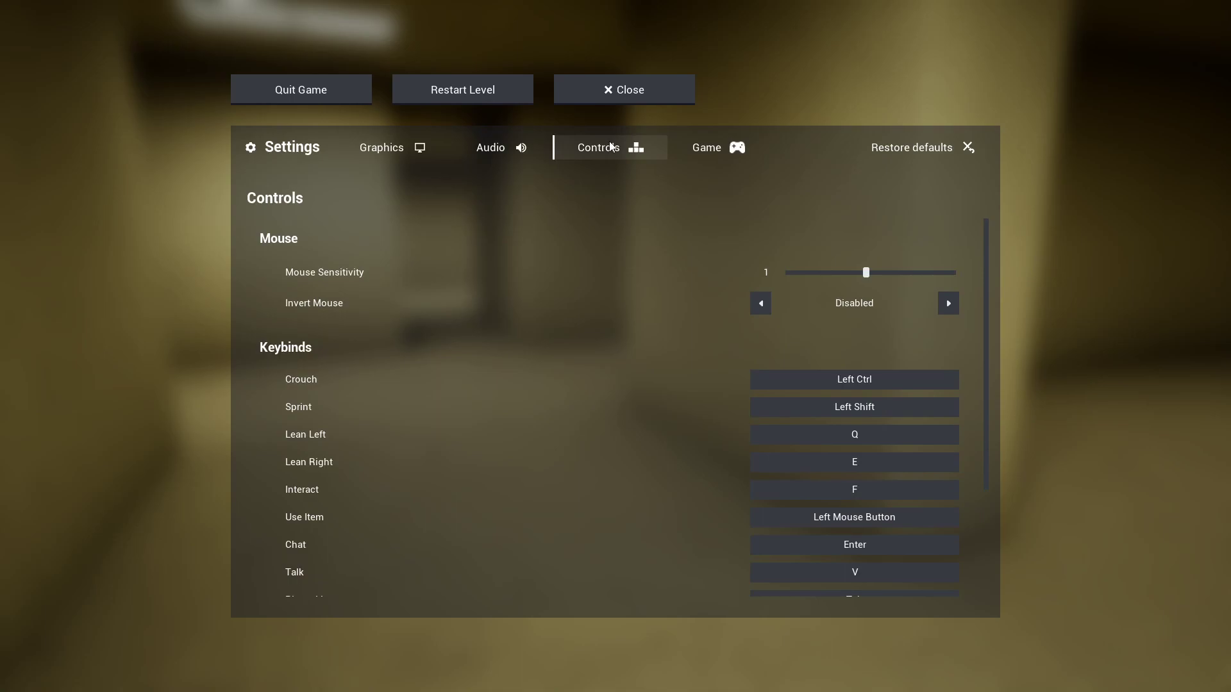
{"action": "scroll", "coordinate": [689, 366], "scroll_direction": "down", "scroll_amount": 2}
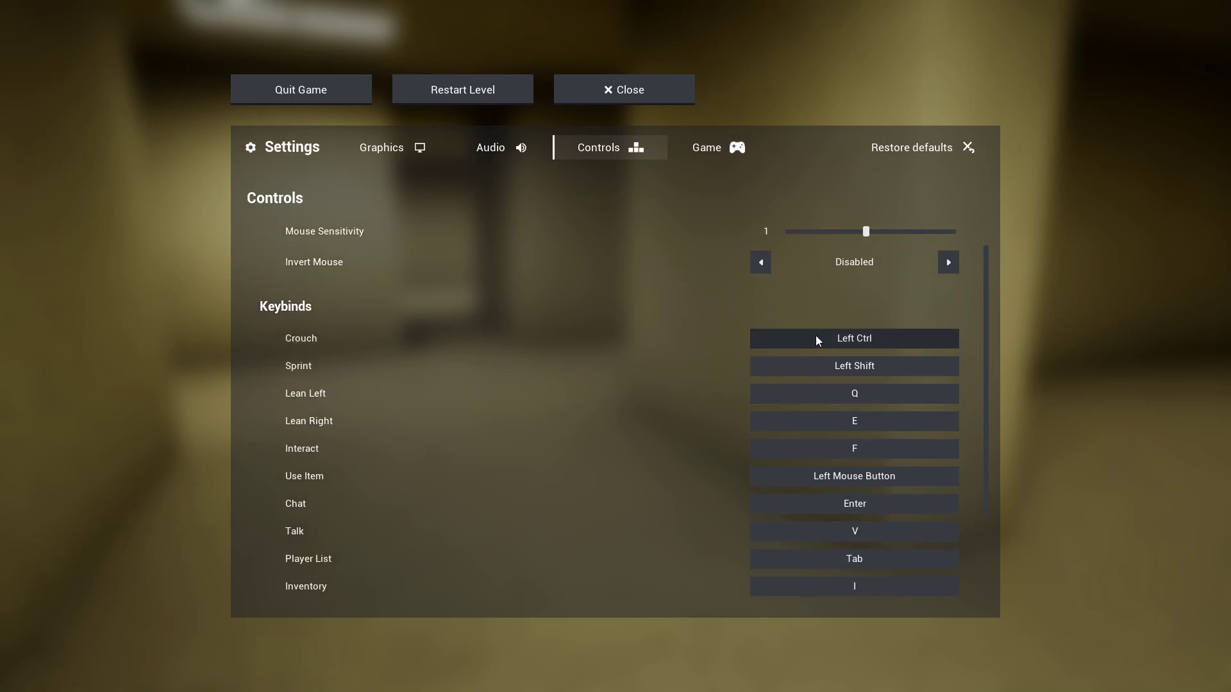
{"action": "scroll", "coordinate": [816, 335], "scroll_direction": "up", "scroll_amount": 2}
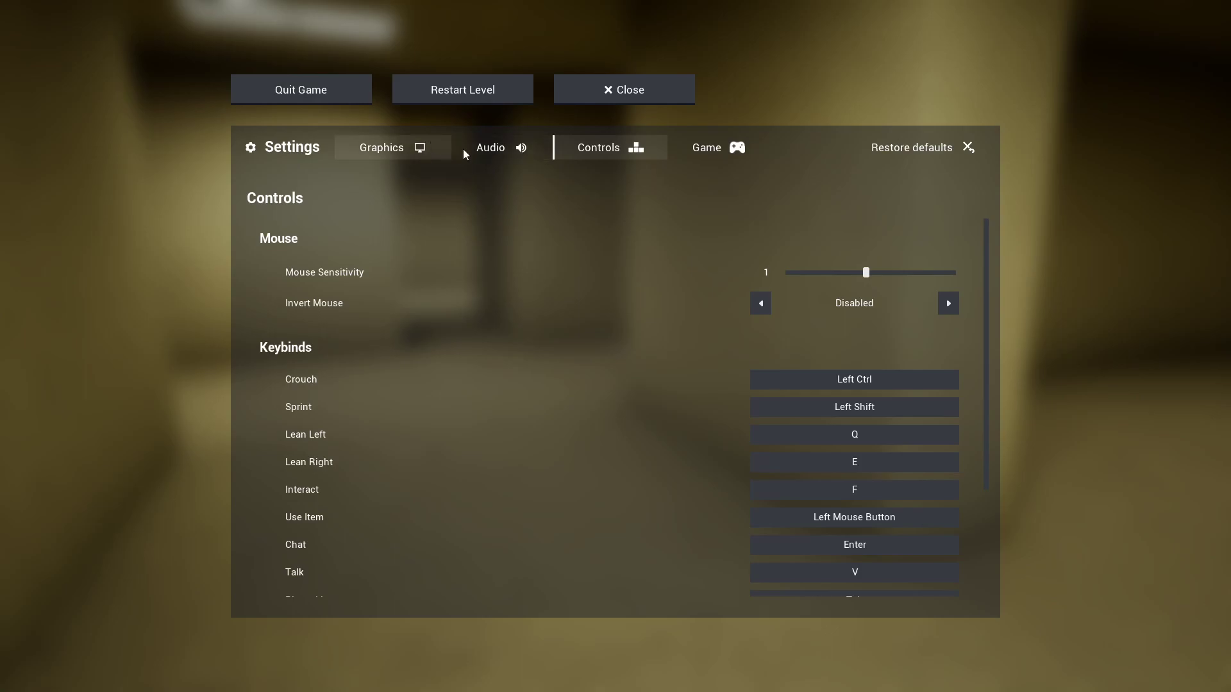
{"action": "left_click", "coordinate": [517, 148]}
{"action": "left_click", "coordinate": [346, 150]}
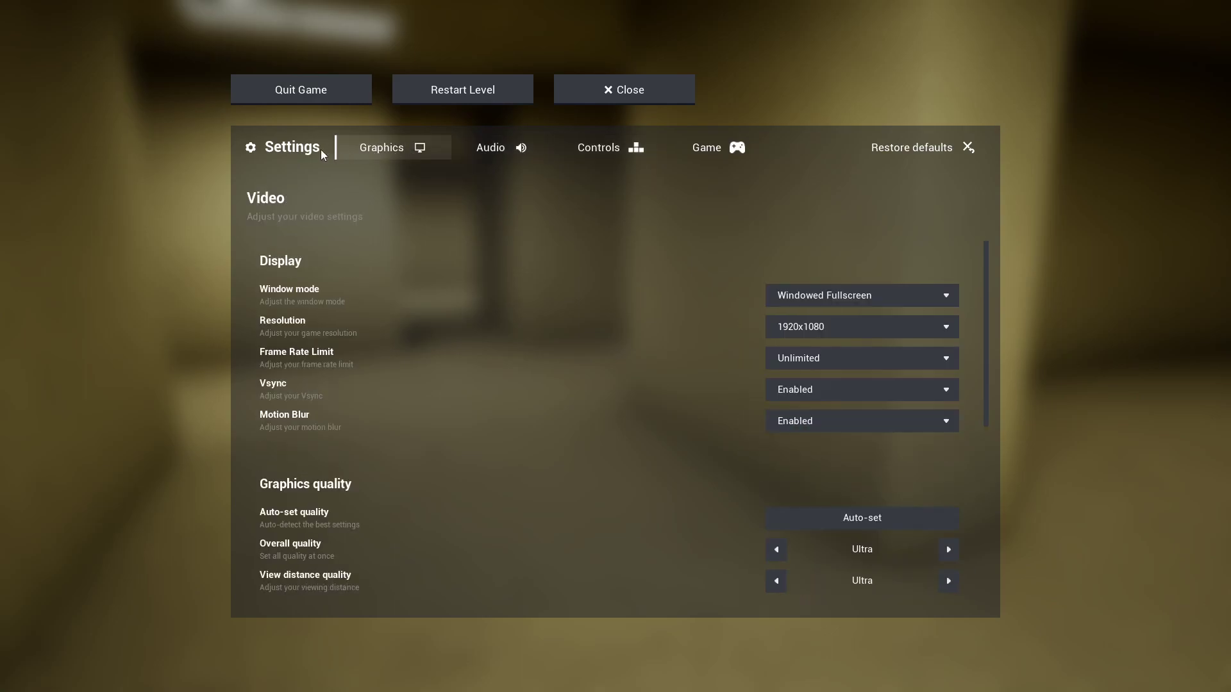
{"action": "left_click", "coordinate": [623, 149]}
{"action": "left_click", "coordinate": [709, 150]}
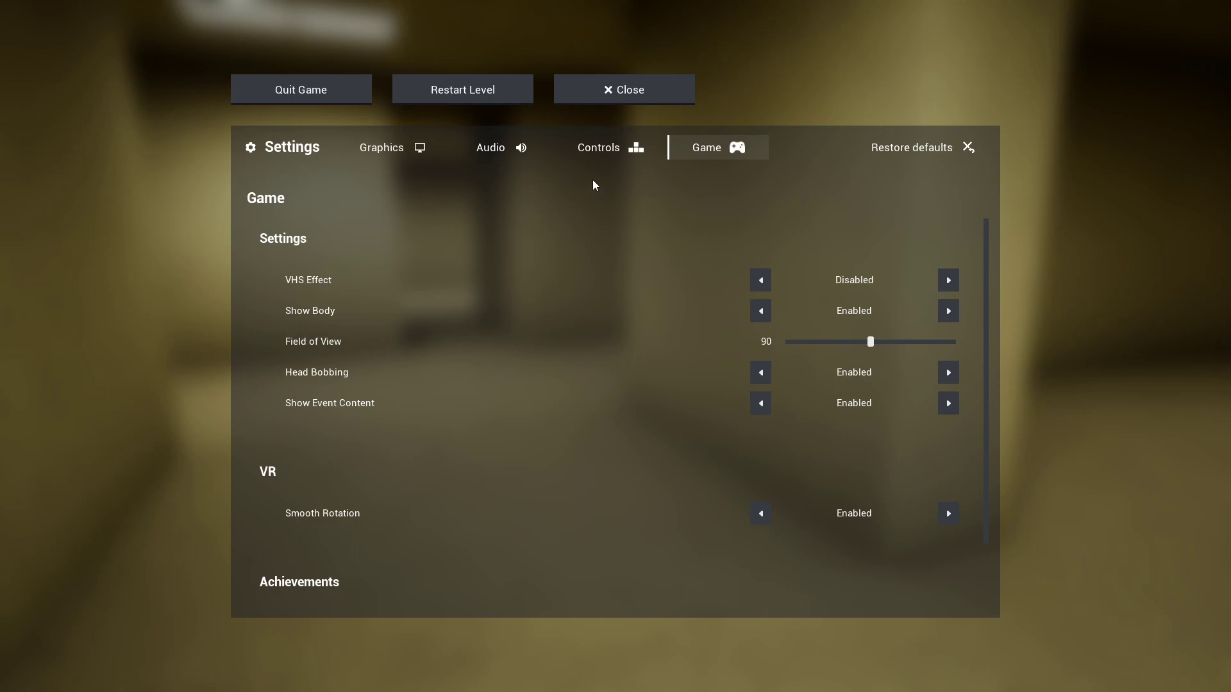
Step: Leave VHS Effect on Disabled, raise field of view from 90 to 120, and resume play
{"action": "left_click", "coordinate": [949, 281]}
{"action": "left_click", "coordinate": [950, 278]}
{"action": "left_click", "coordinate": [951, 278]}
{"action": "left_click", "coordinate": [949, 279]}
{"action": "left_click_drag", "start_coordinate": [871, 342], "coordinate": [1008, 355]}
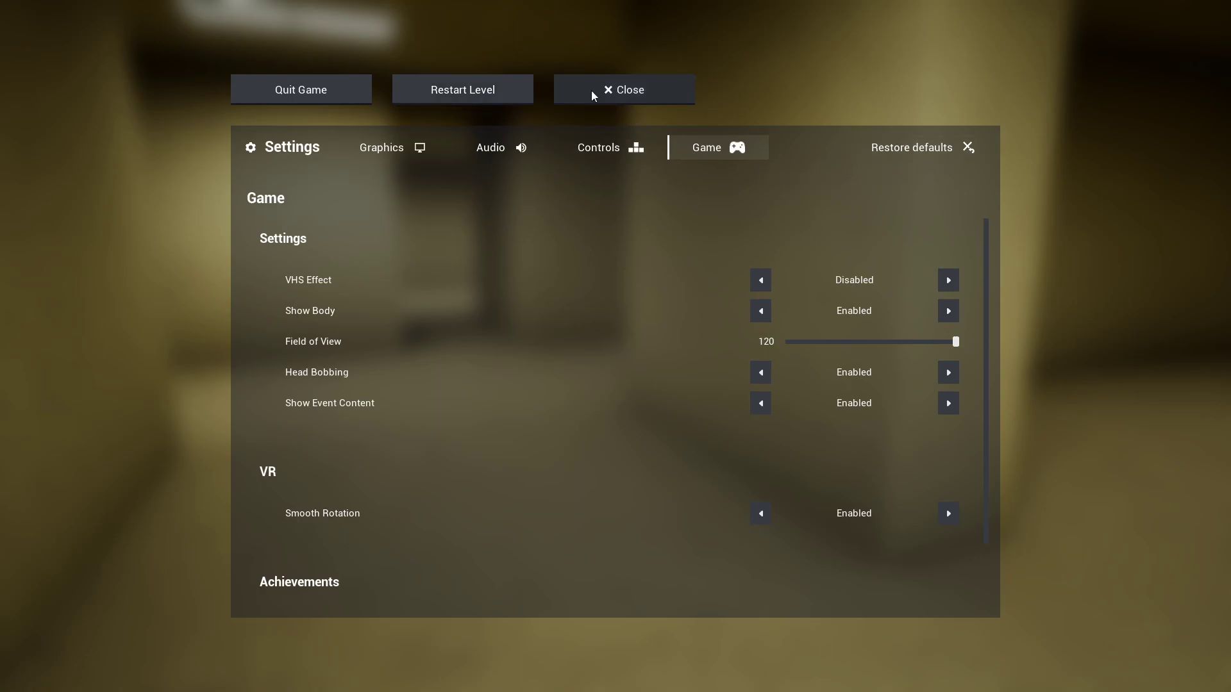
{"action": "left_click", "coordinate": [618, 92]}
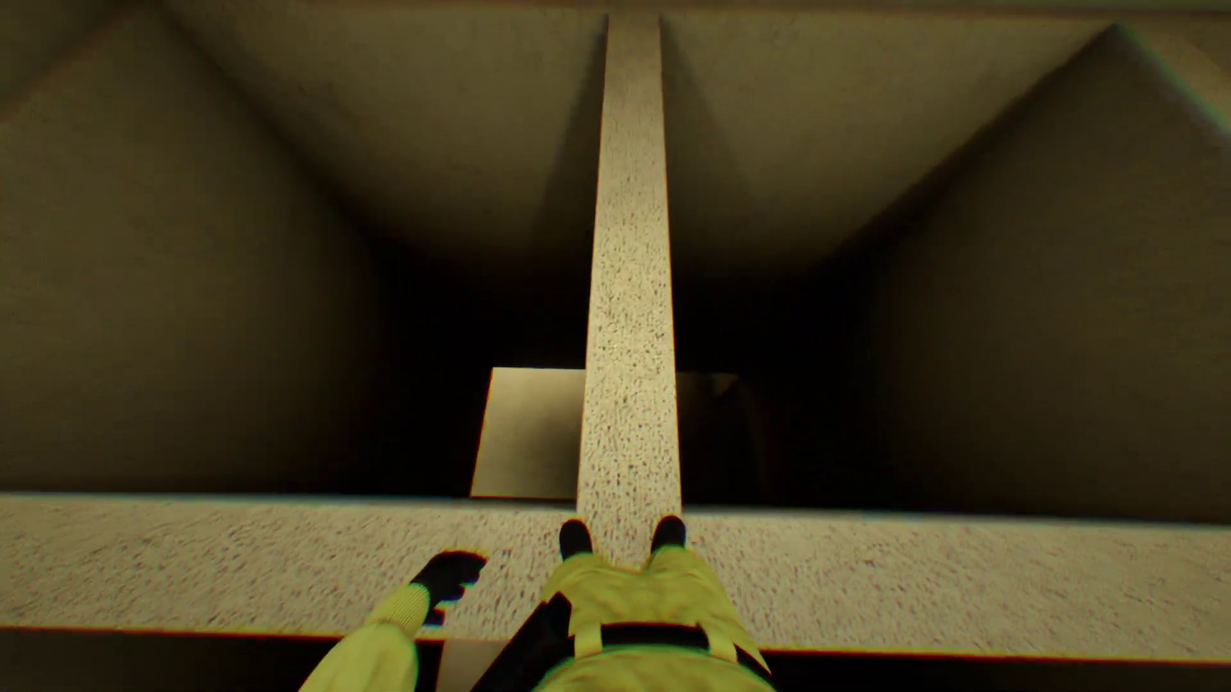
Step: Walk the beam and wall top to the pit's rim, facing the coiled rope
{"action": "key", "text": "w"}
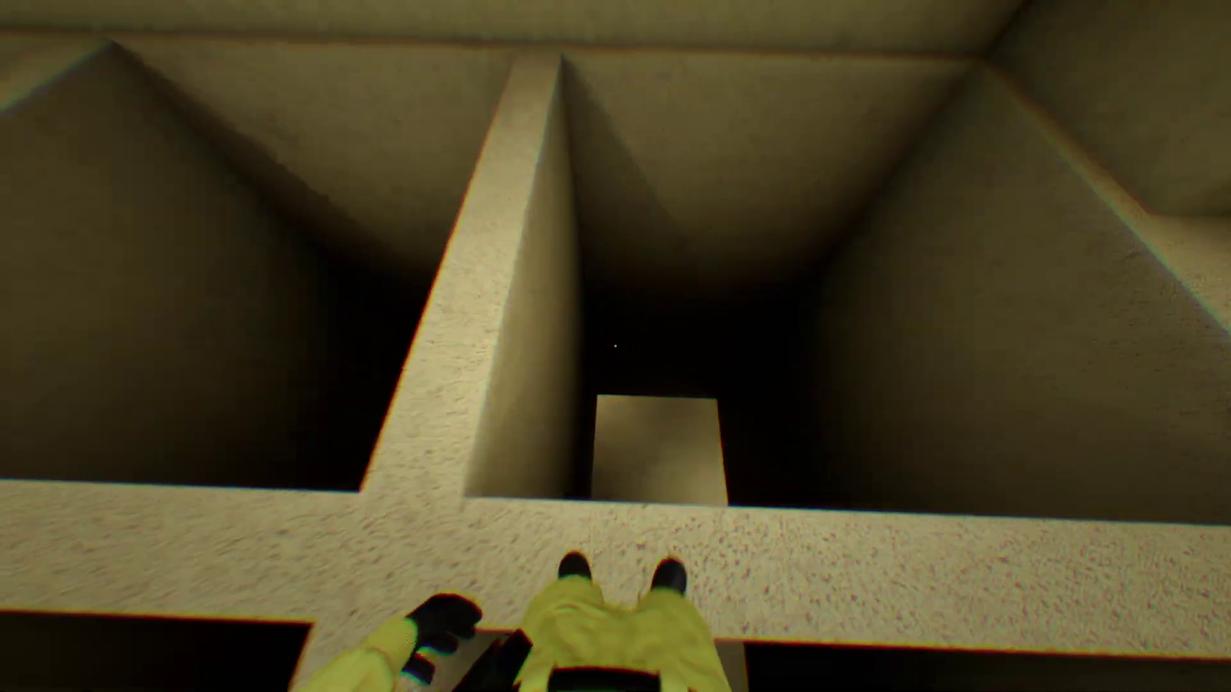
{"action": "key", "text": "d"}
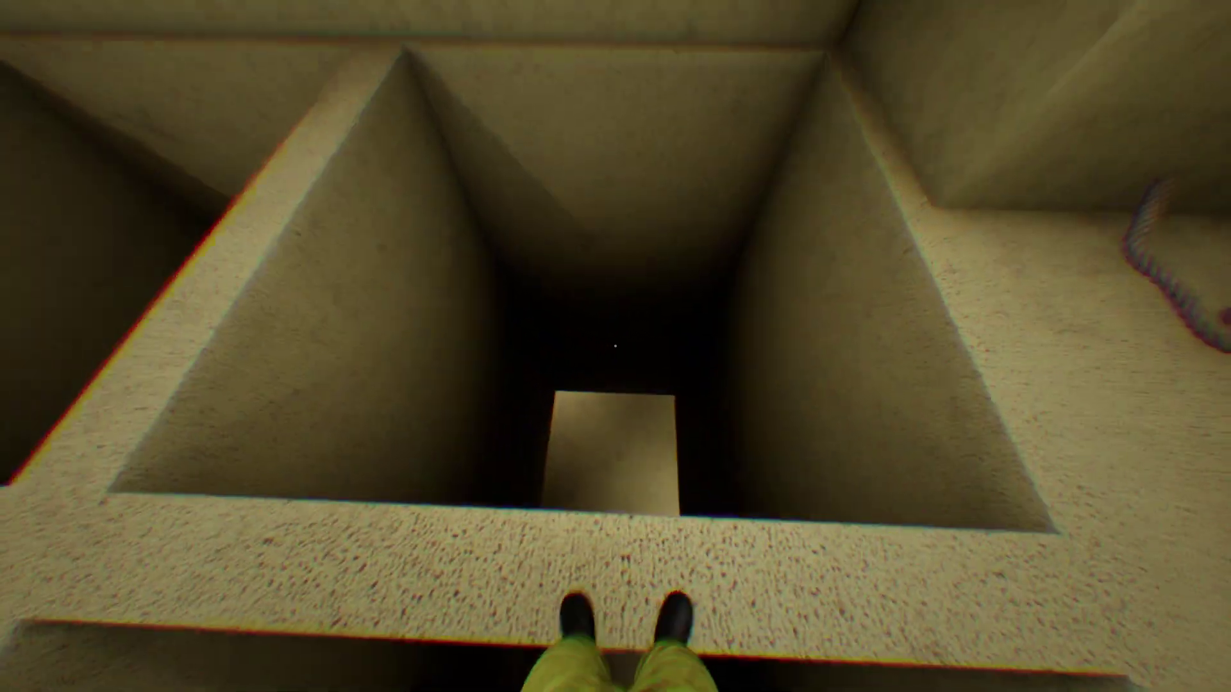
{"action": "key", "text": "w"}
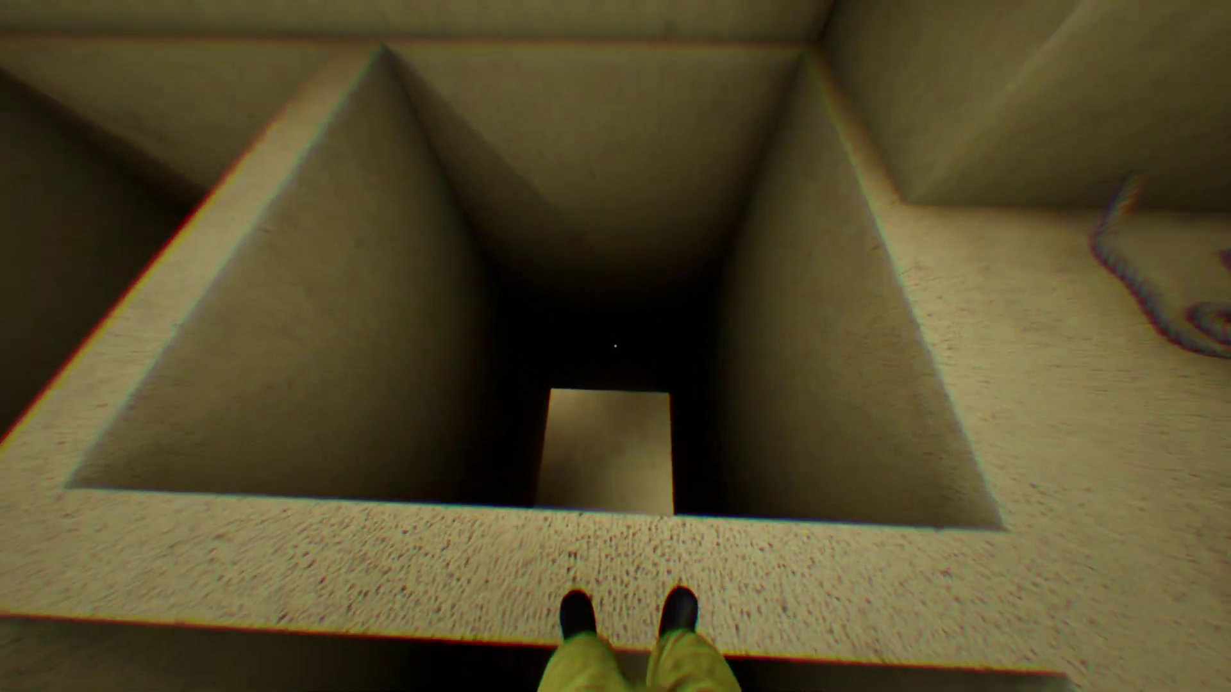
{"action": "key", "text": "d"}
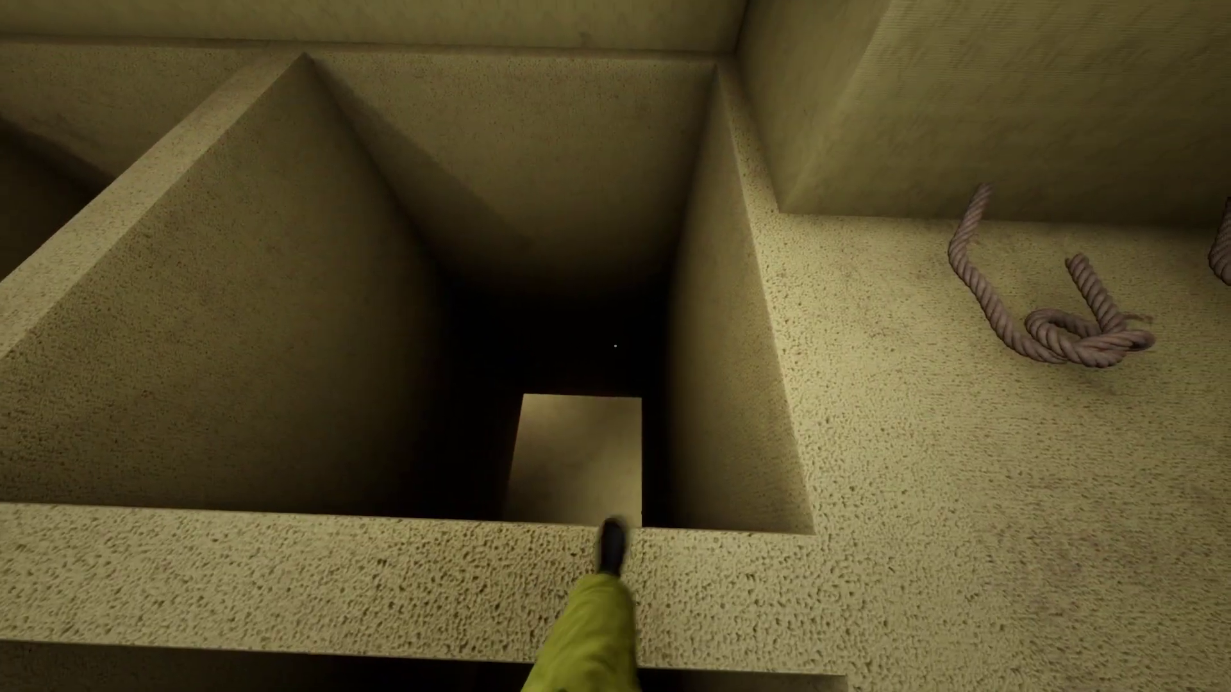
Step: Take a rope, then cross the yellow room to the vent under the smiley drawing
{"action": "key", "text": "d"}
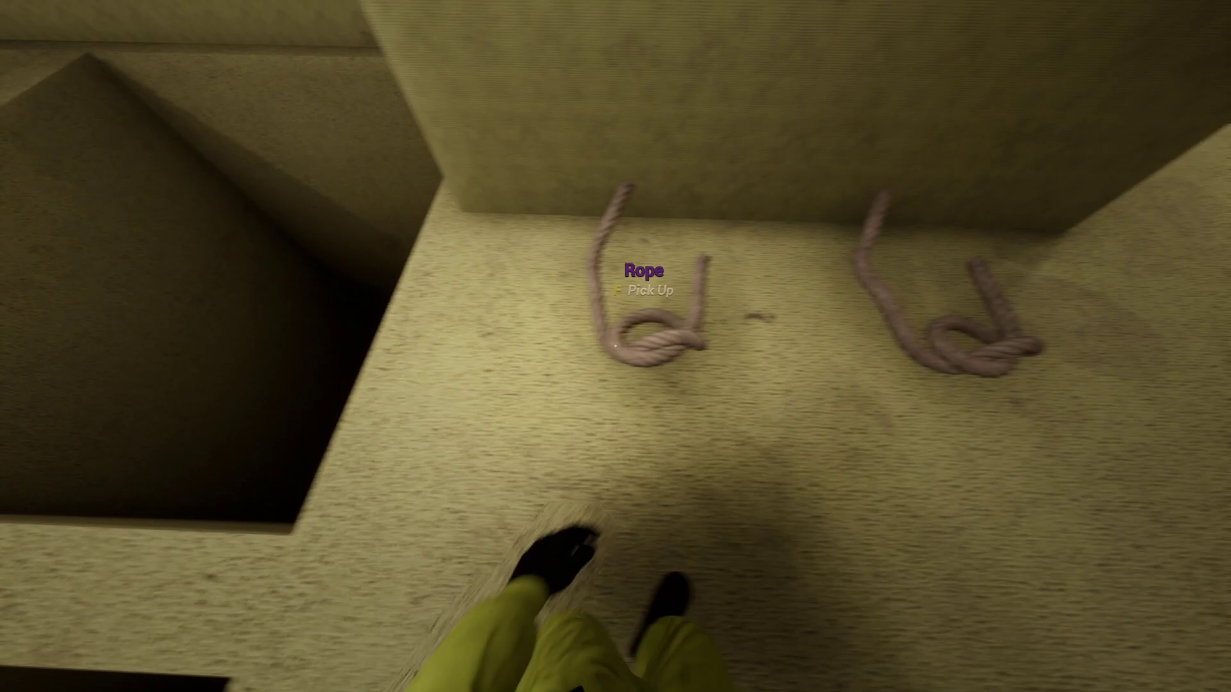
{"action": "key", "text": "d"}
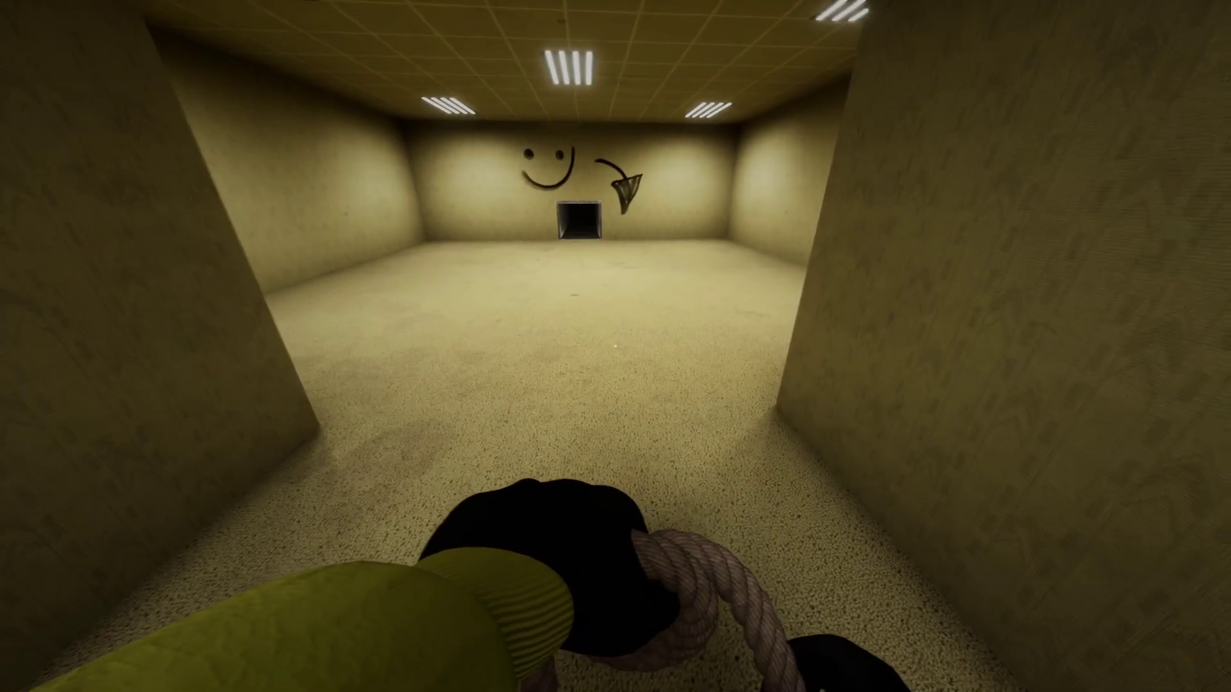
{"action": "key", "text": "w"}
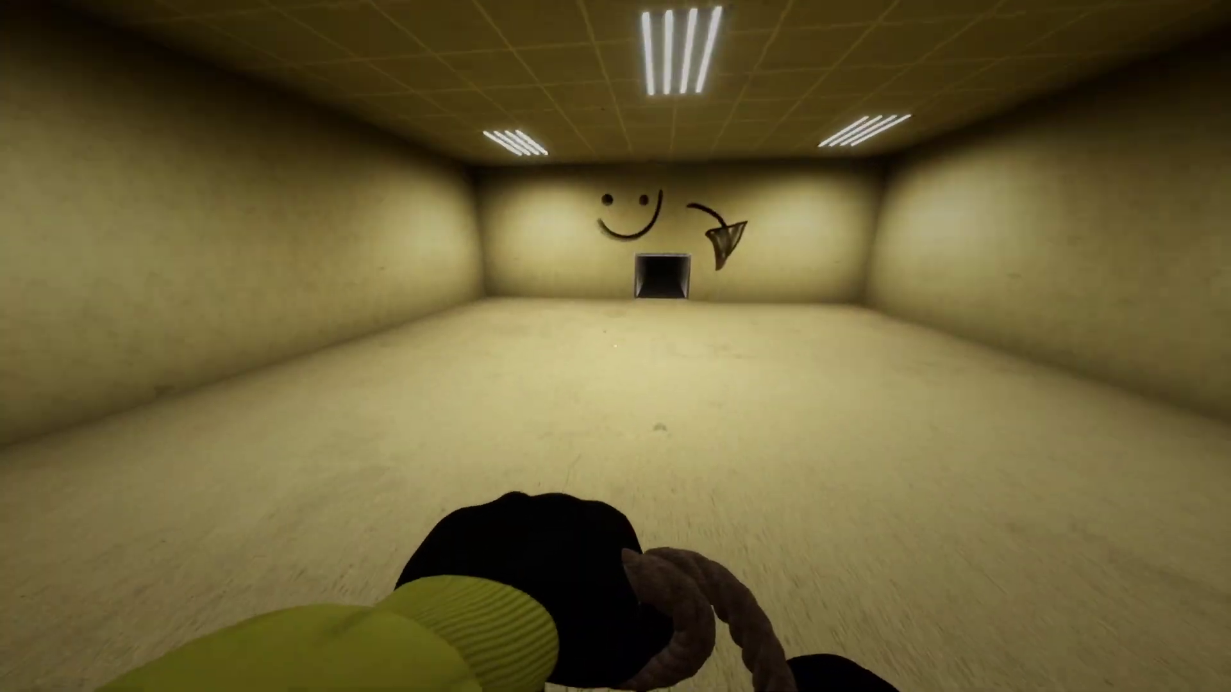
{"action": "key", "text": "w"}
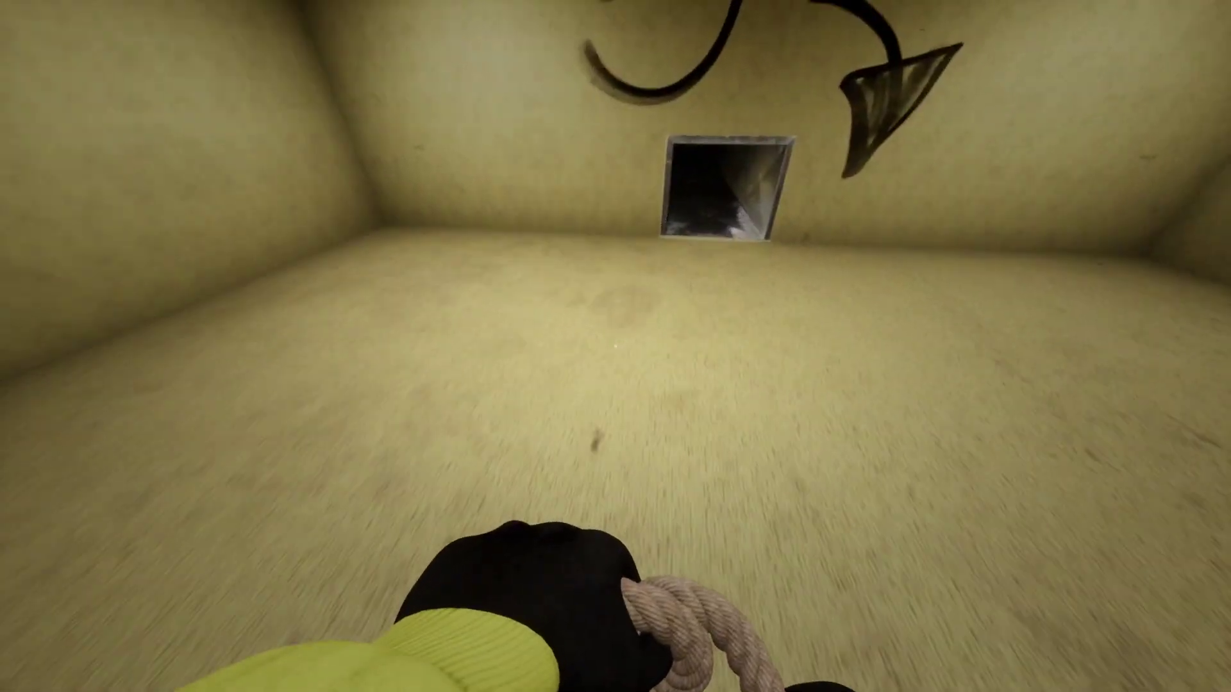
{"action": "key", "text": "w"}
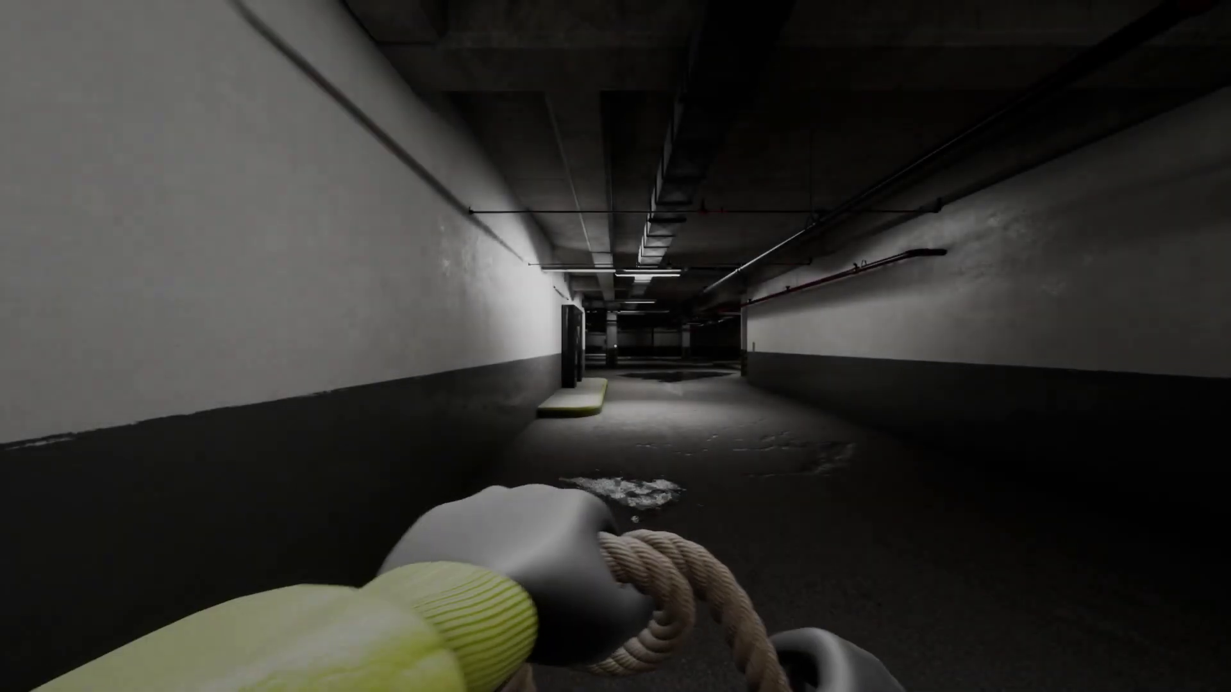
Step: Walk down the garage corridor past the elevator and across the puddle area
{"action": "key", "text": "w"}
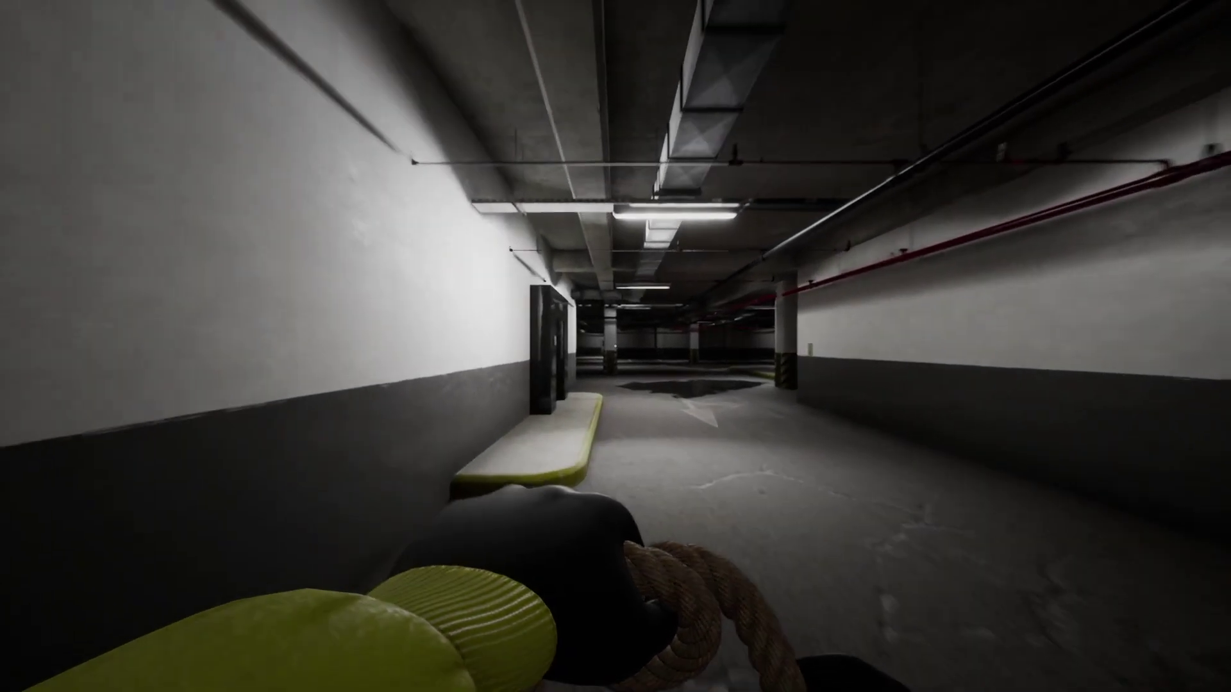
{"action": "key", "text": "w"}
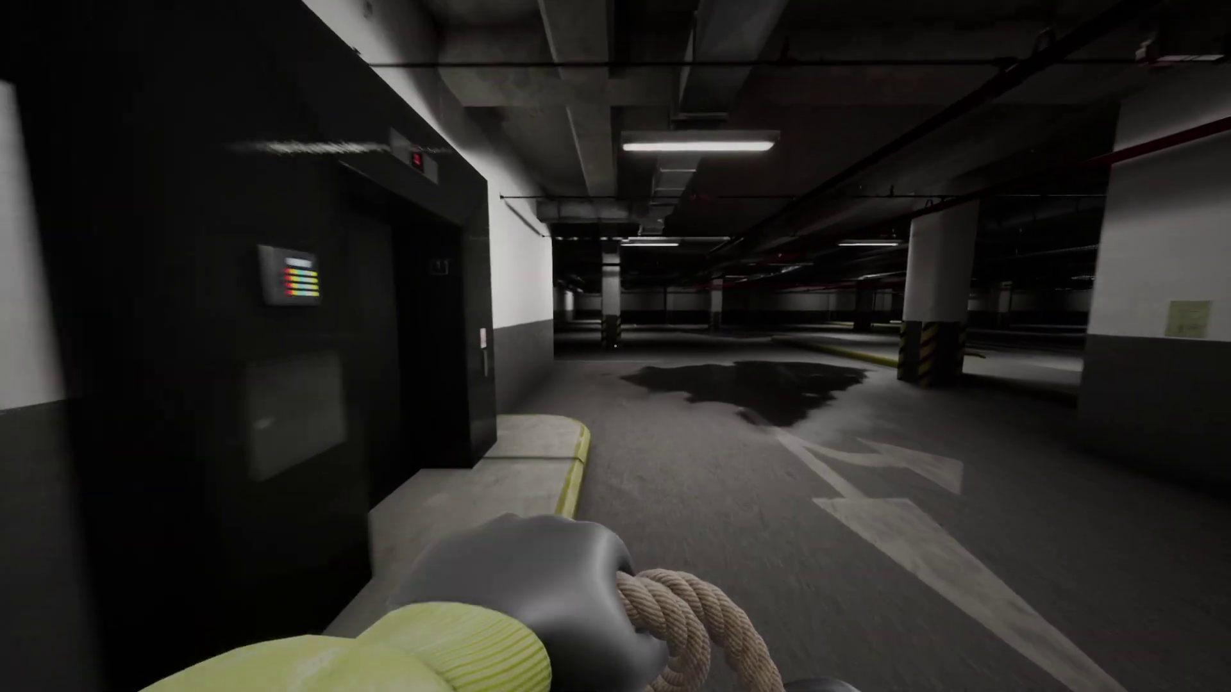
{"action": "key", "text": "w"}
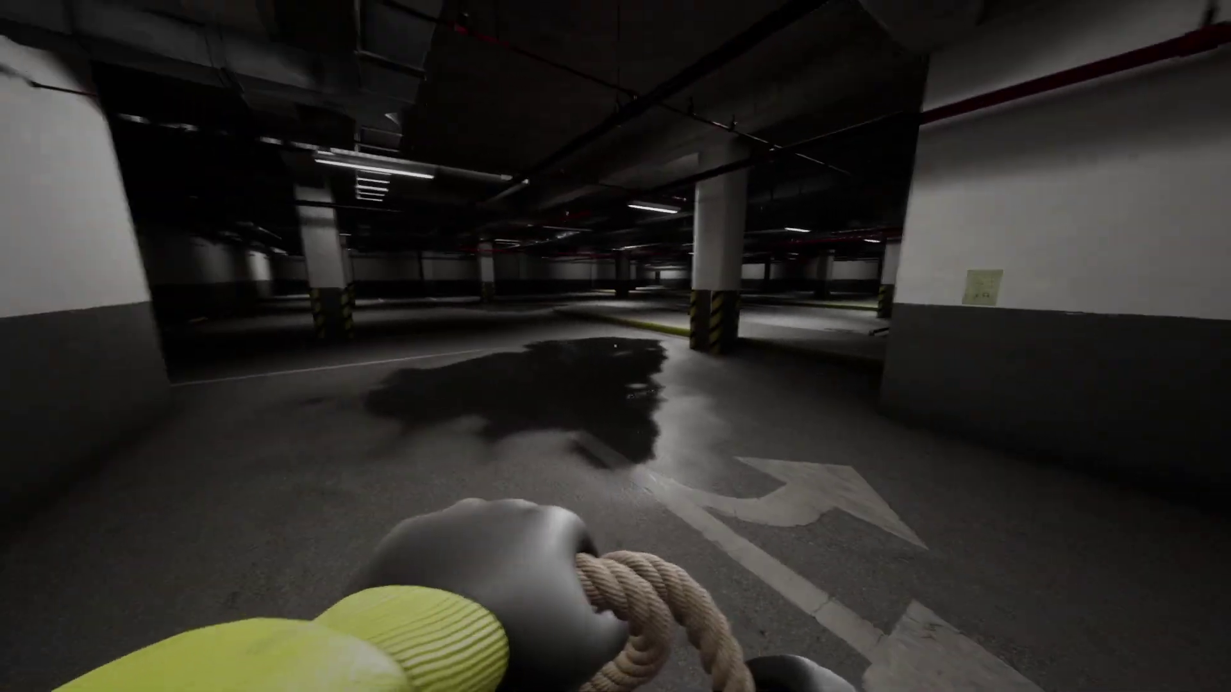
{"action": "key", "text": "w"}
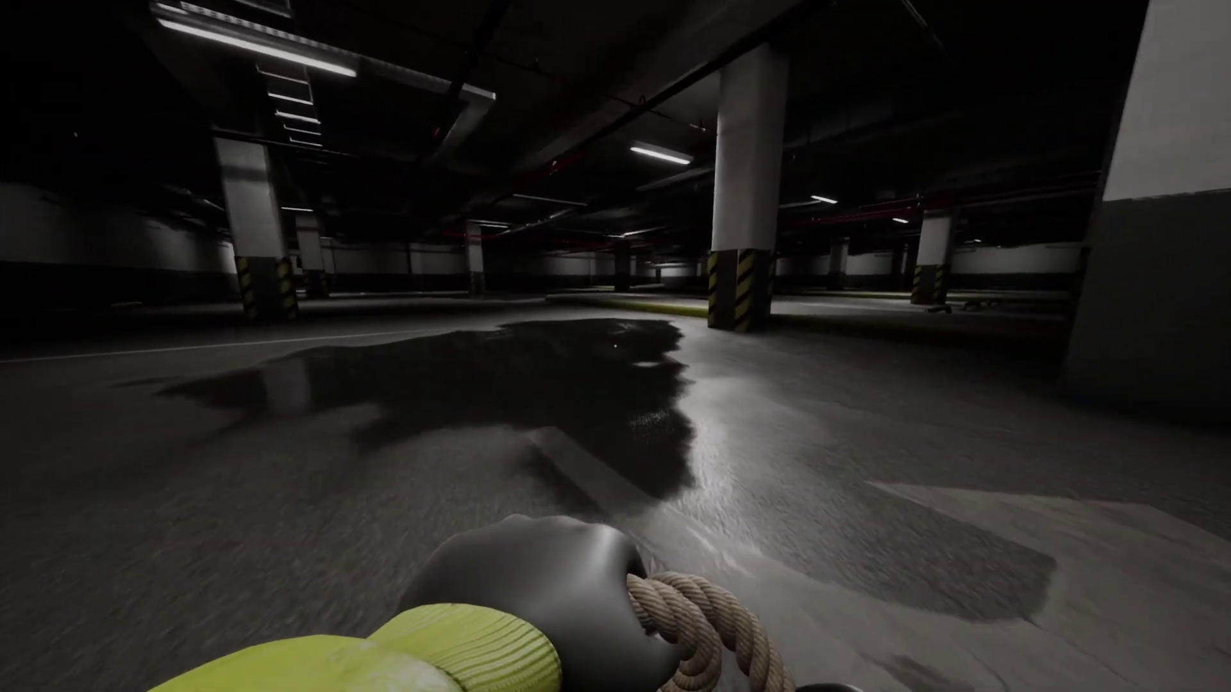
{"action": "key", "text": "w"}
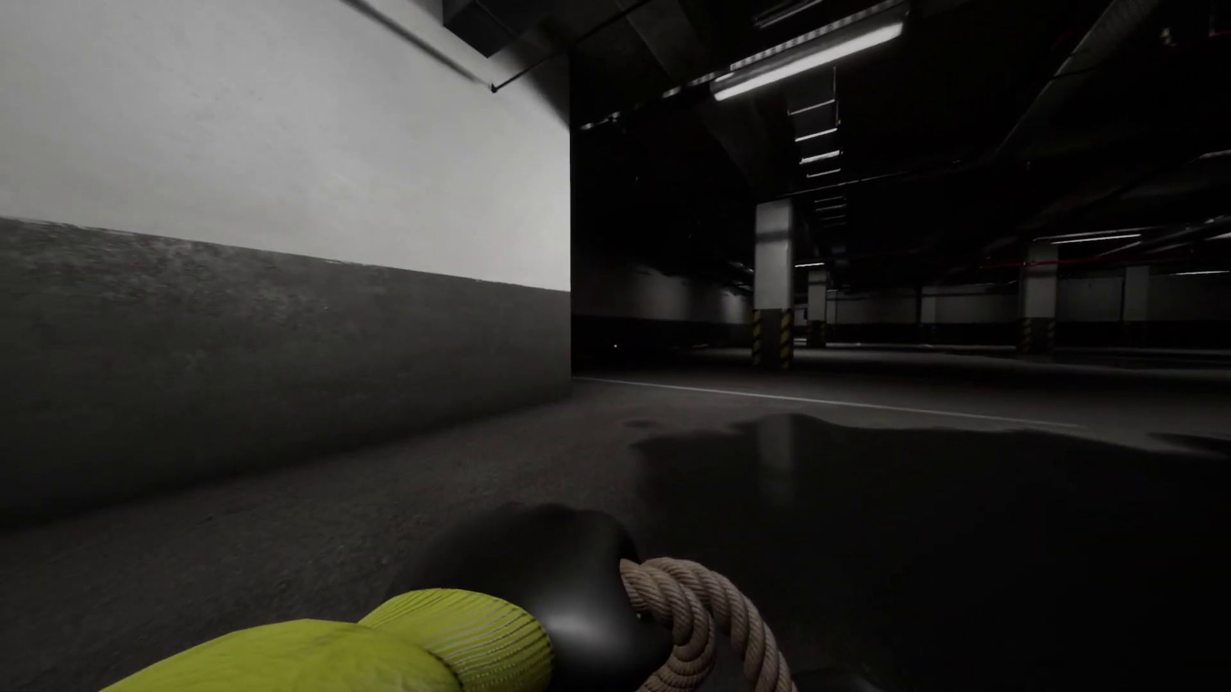
{"action": "key", "text": "w"}
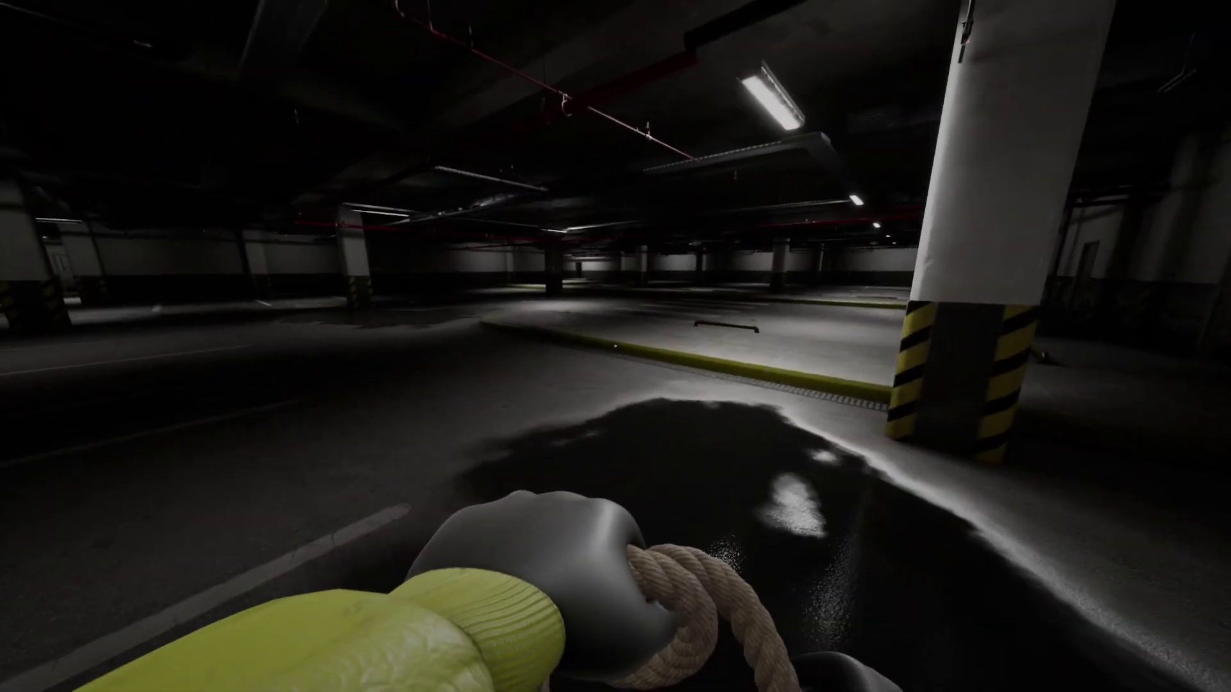
{"action": "key", "text": "w"}
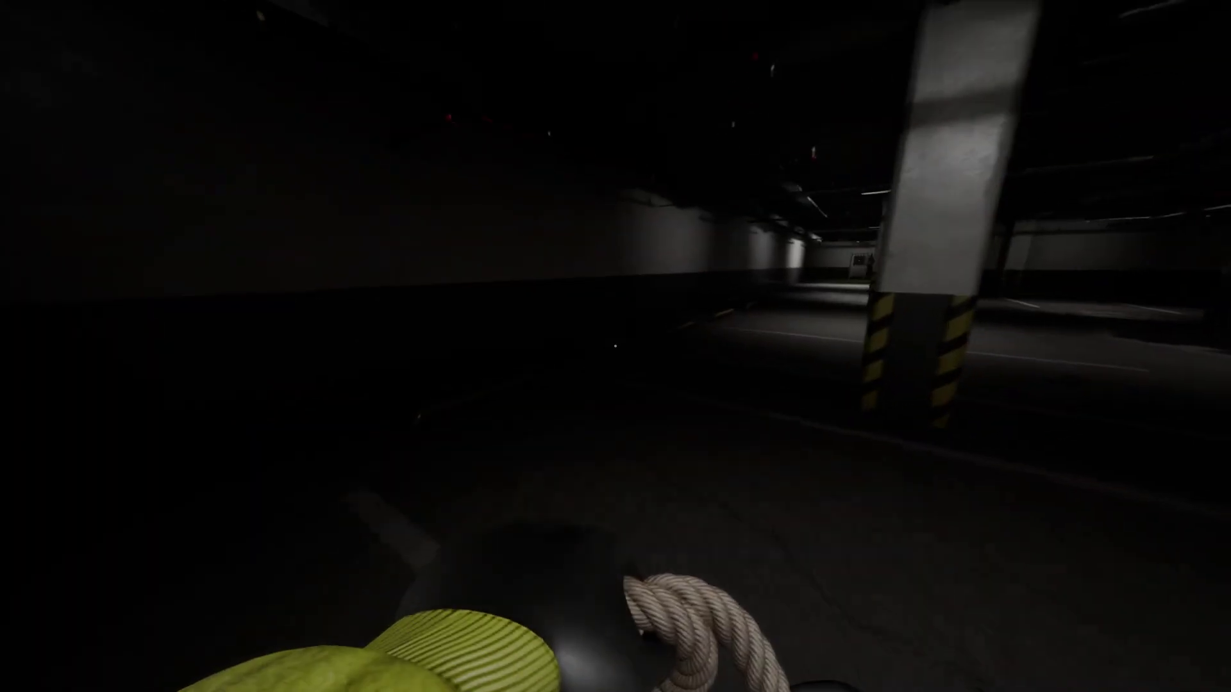
Step: Follow the yellow-curbed corridor past the ID-check poster to the striped pillar
{"action": "key", "text": "w"}
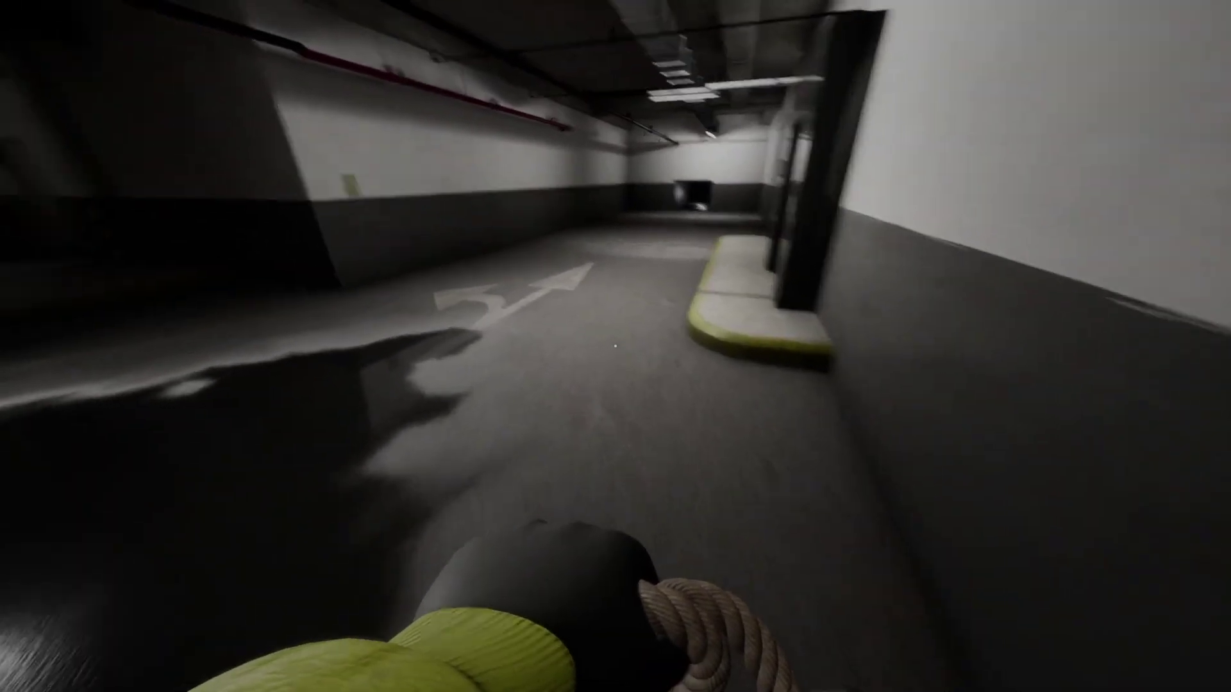
{"action": "key", "text": "w"}
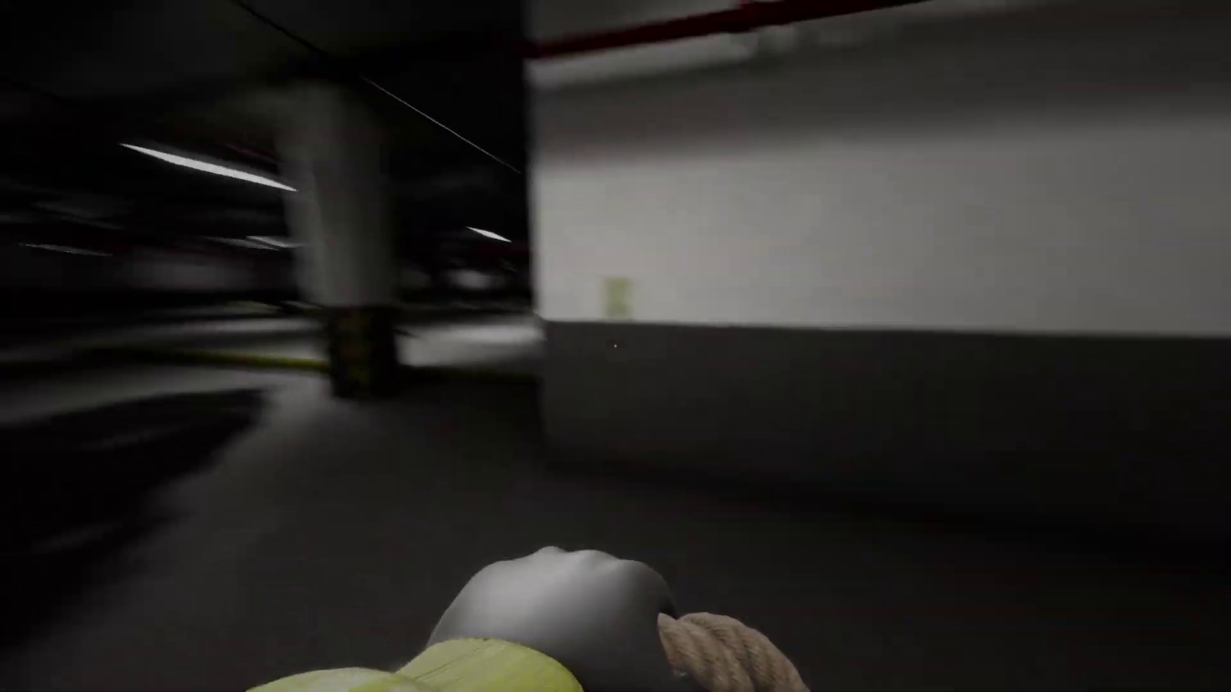
{"action": "key", "text": "w"}
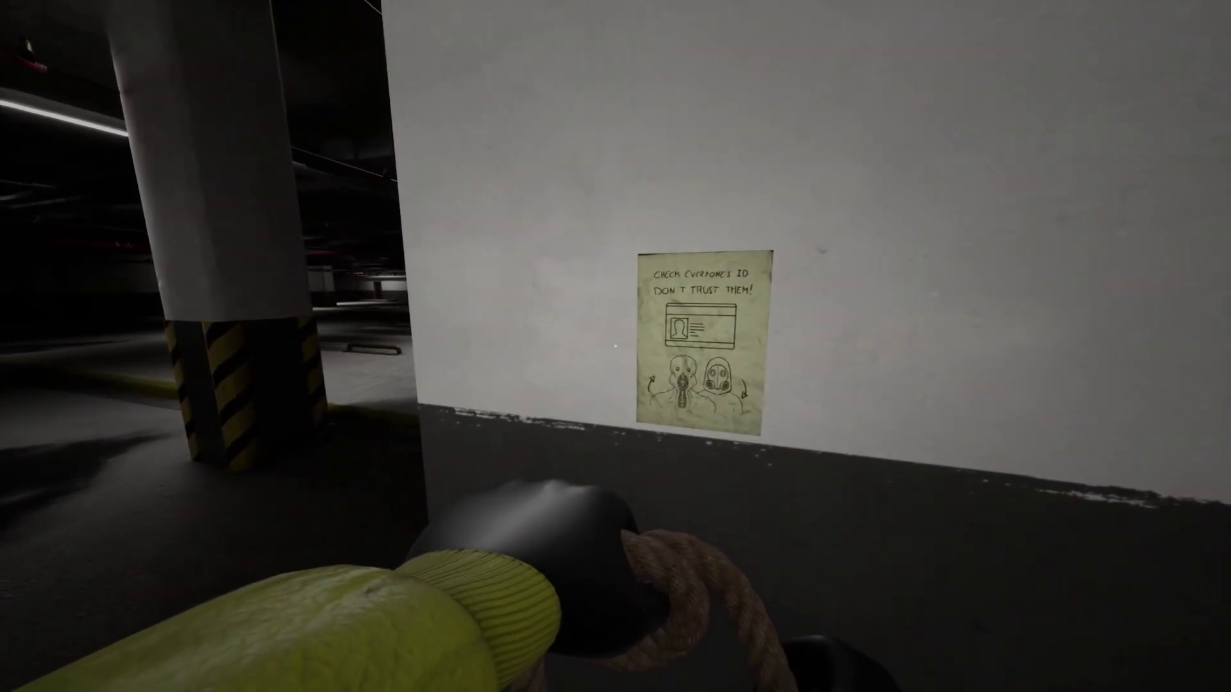
{"action": "key", "text": "w"}
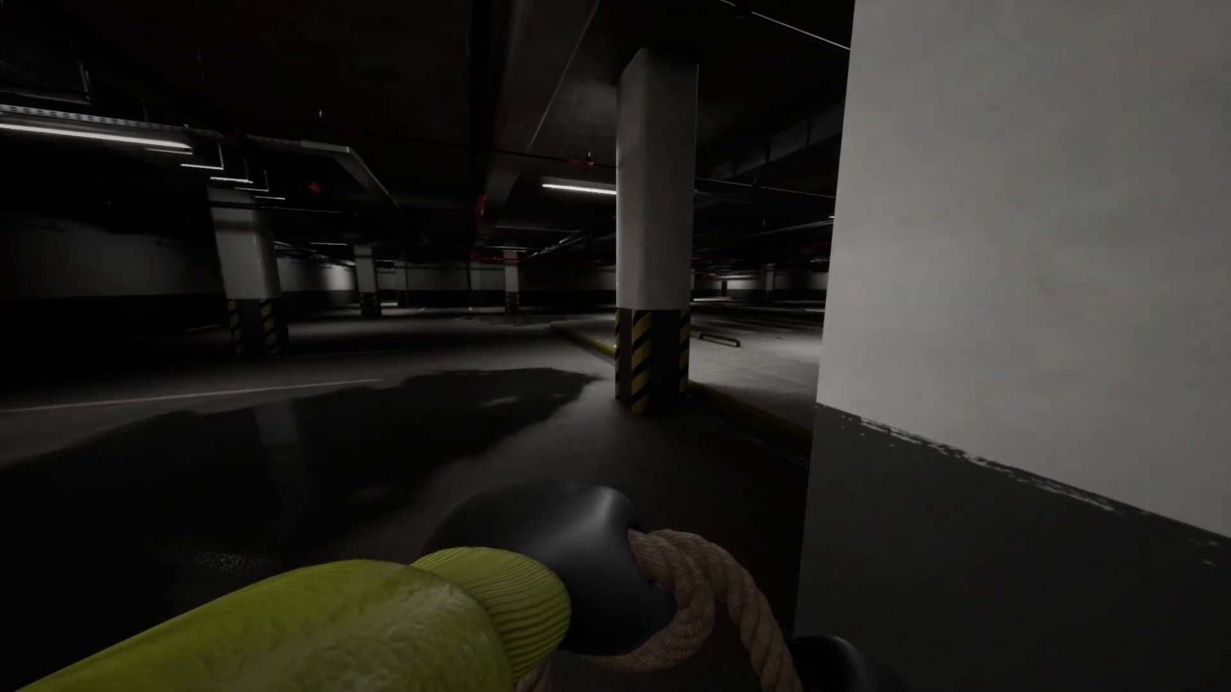
{"action": "key", "text": "w"}
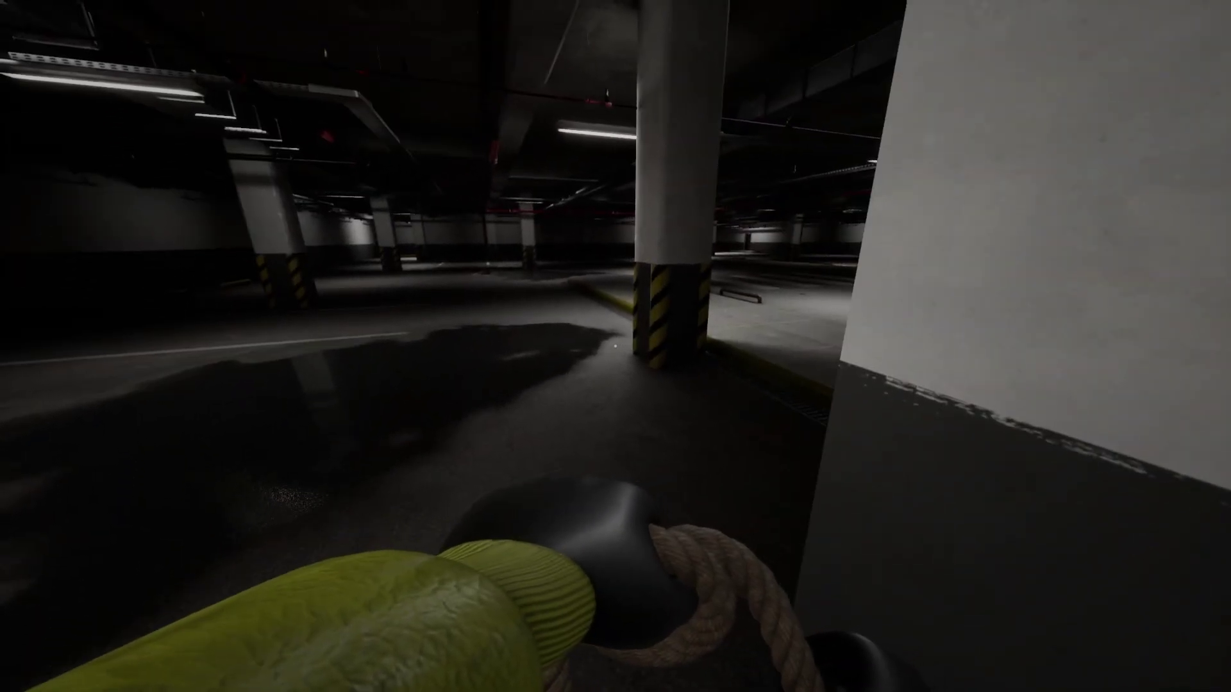
{"action": "key", "text": "w"}
{"action": "key", "text": "w"}
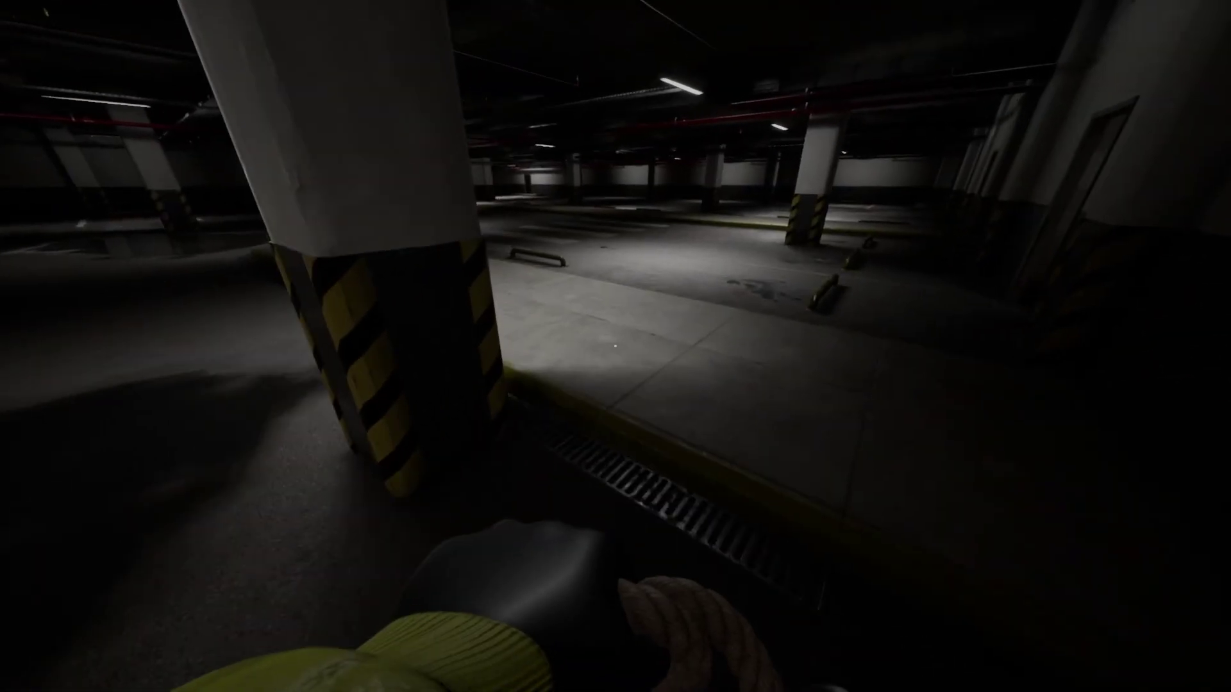
{"action": "key", "text": "w"}
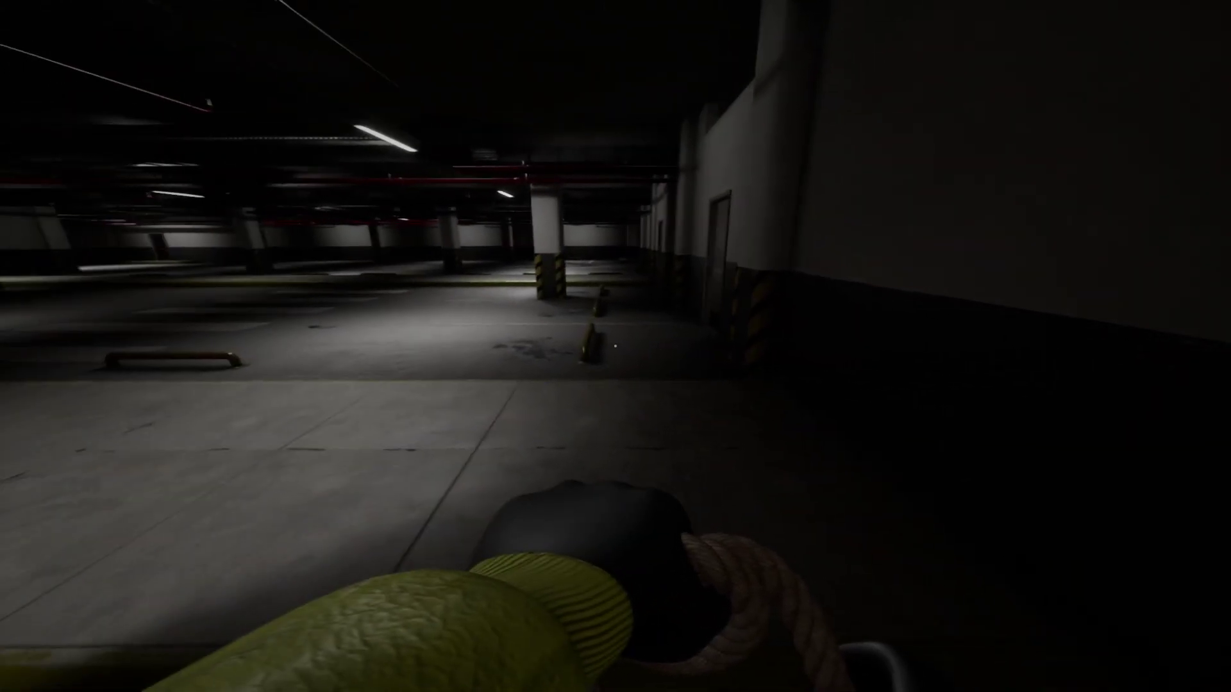
Step: Visit the covered-car bay through the doorway, return, and continue along the pillared lane
{"action": "key", "text": "w"}
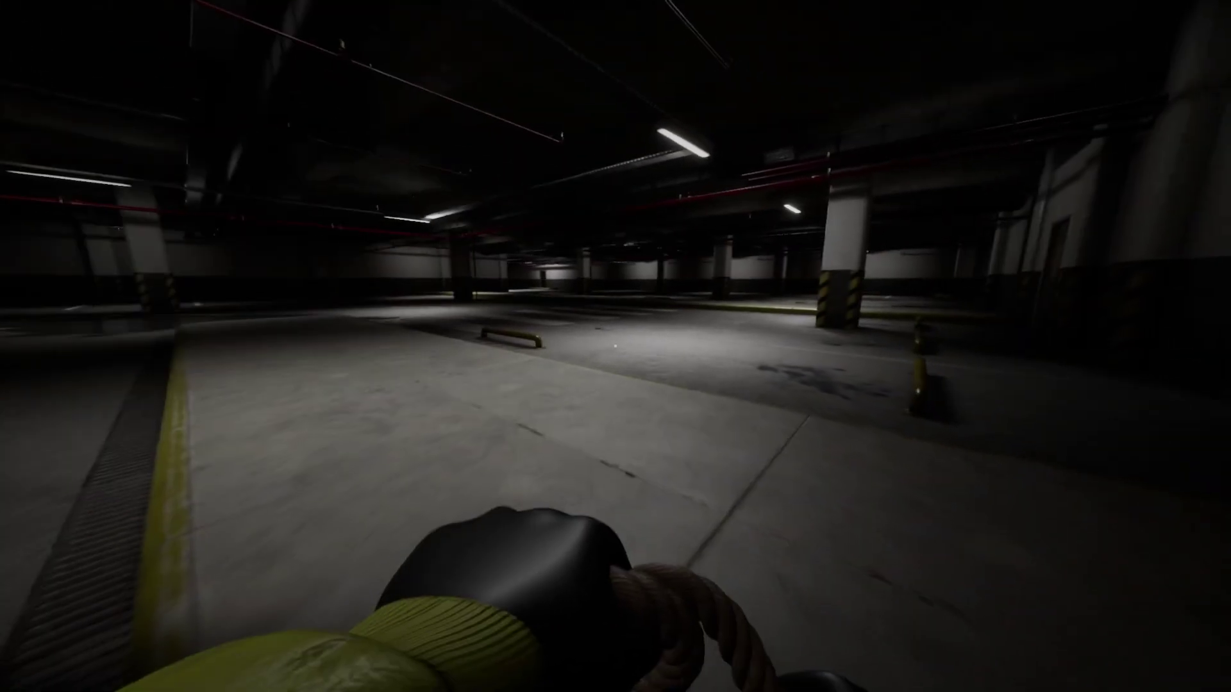
{"action": "key", "text": "w"}
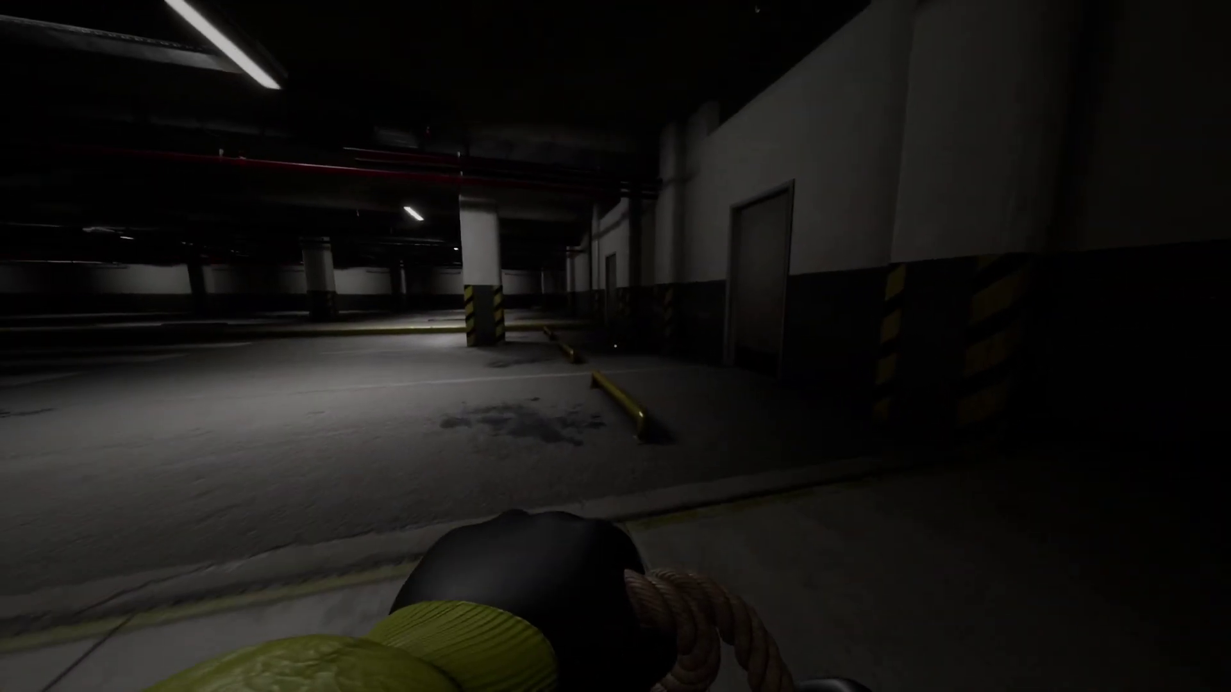
{"action": "key", "text": "w"}
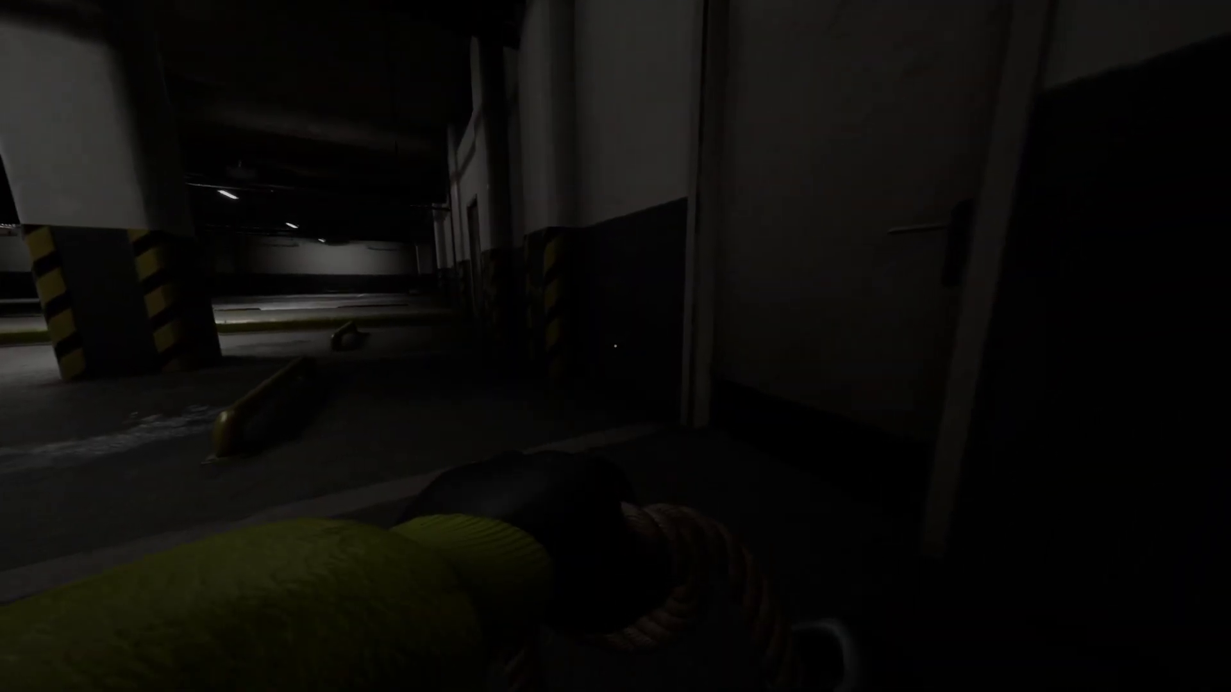
{"action": "key", "text": "w"}
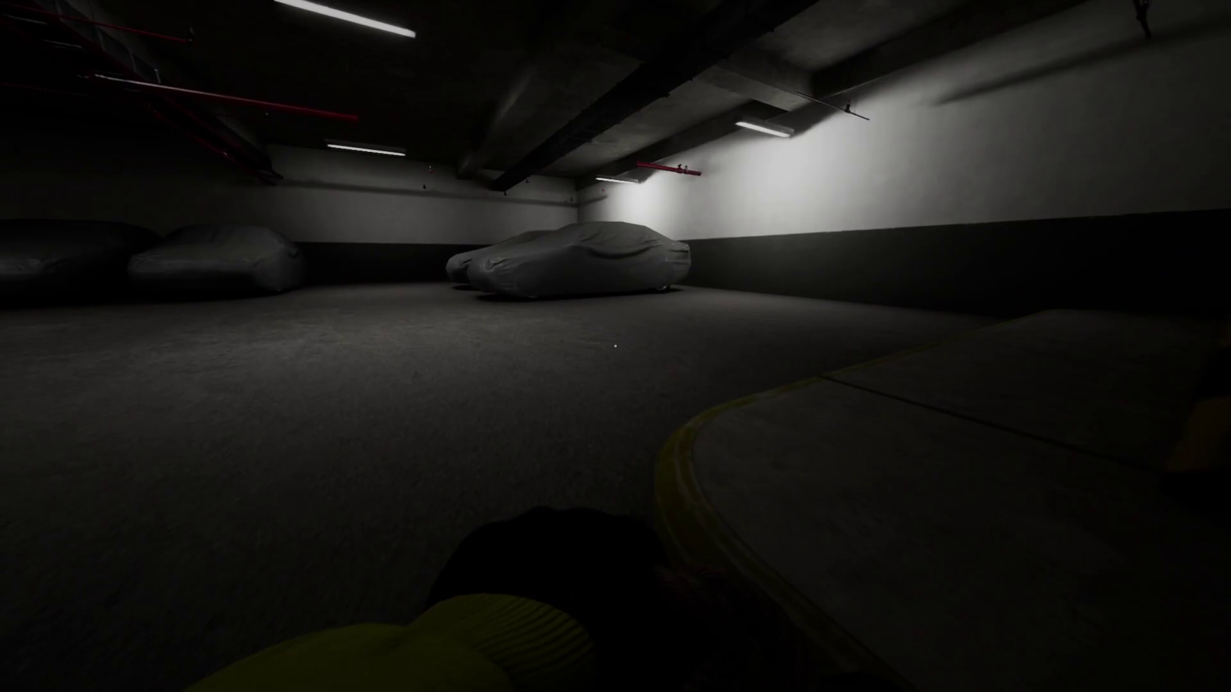
{"action": "key", "text": "w"}
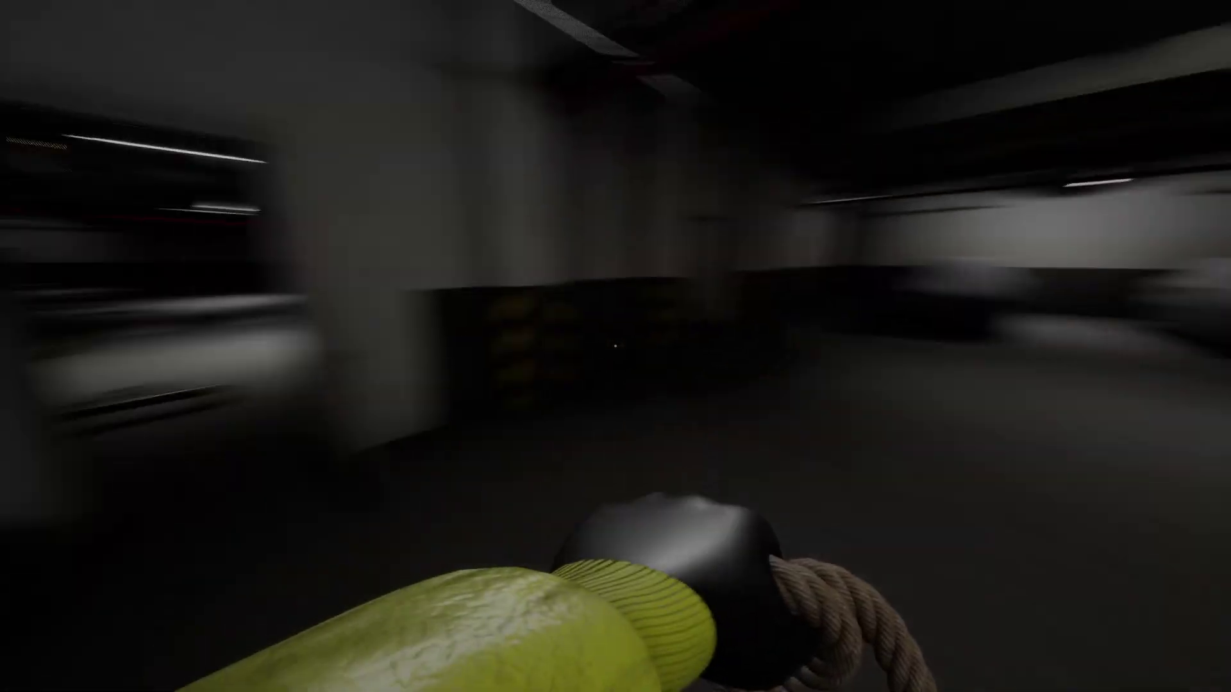
{"action": "key", "text": "w"}
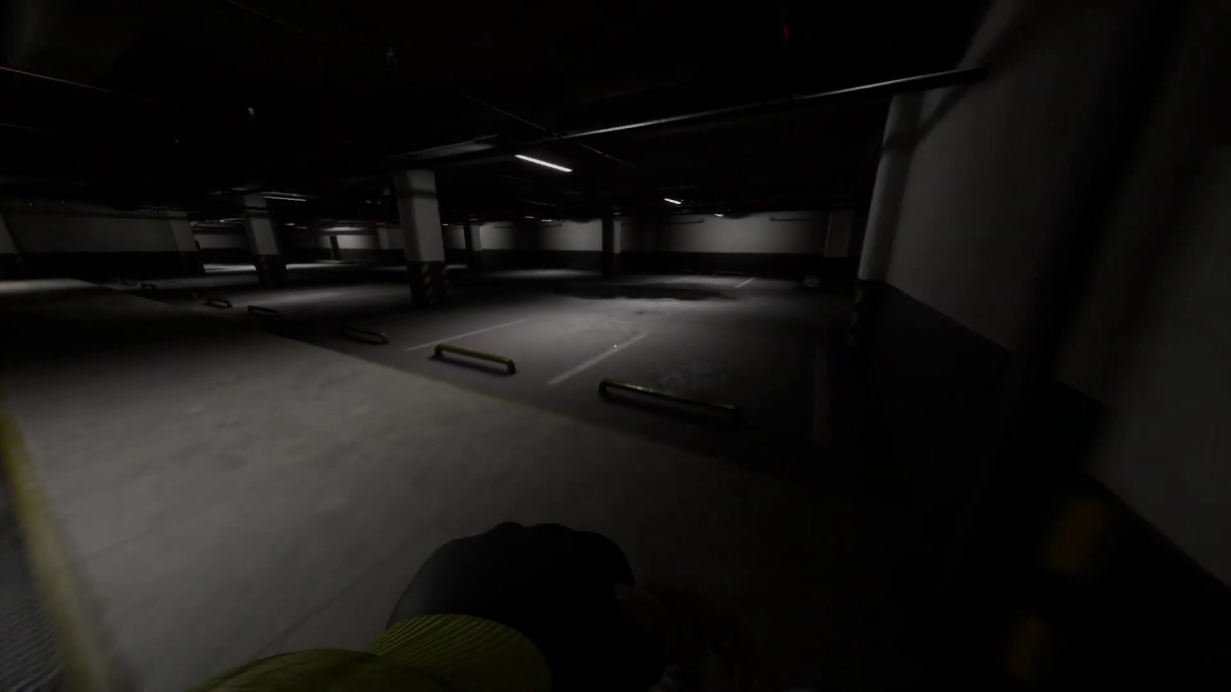
{"action": "key", "text": "w"}
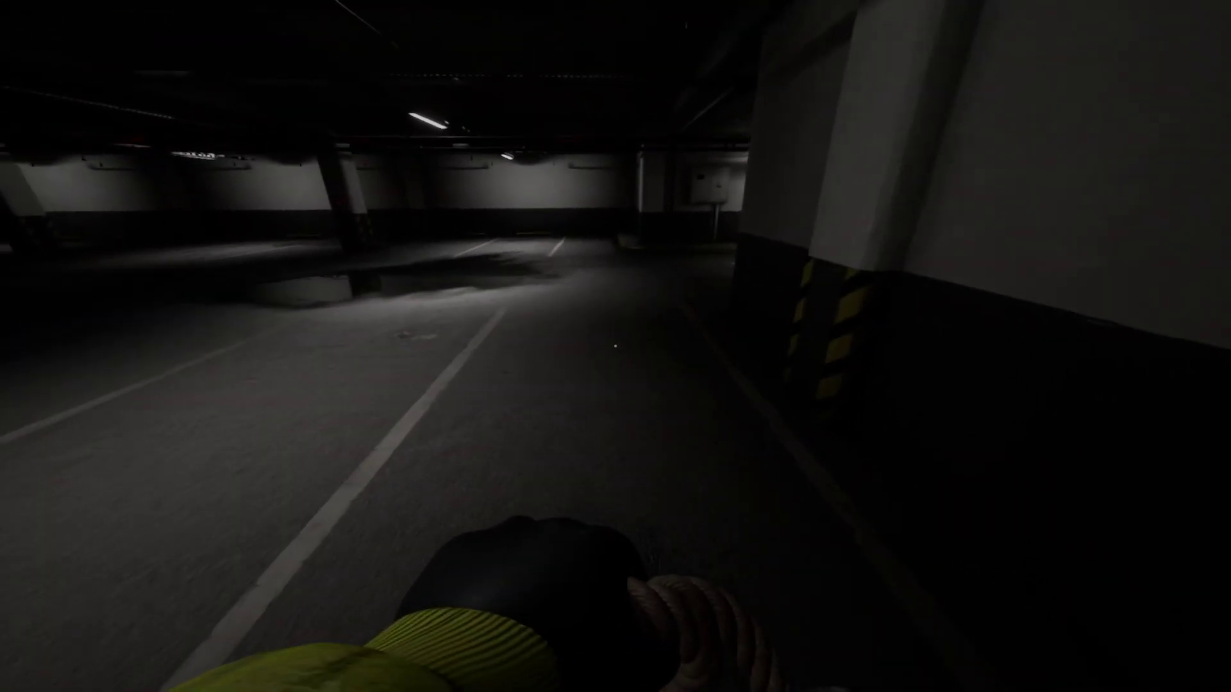
{"action": "key", "text": "w"}
{"action": "key", "text": "w"}
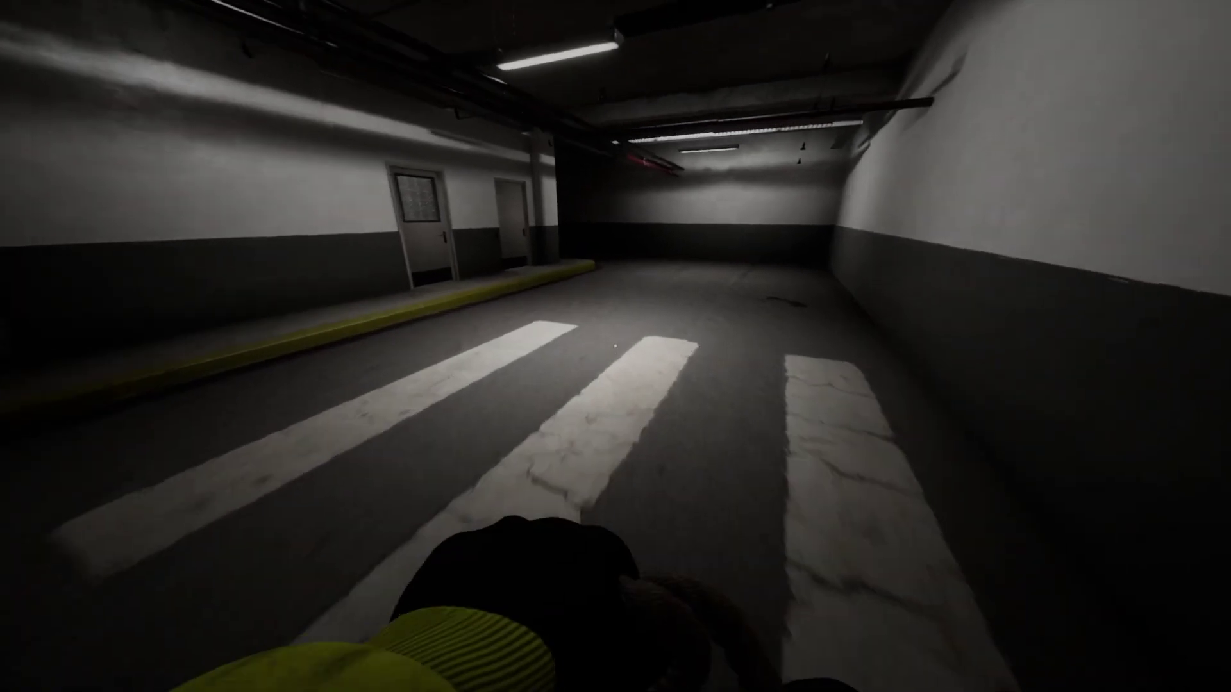
{"action": "key", "text": "w"}
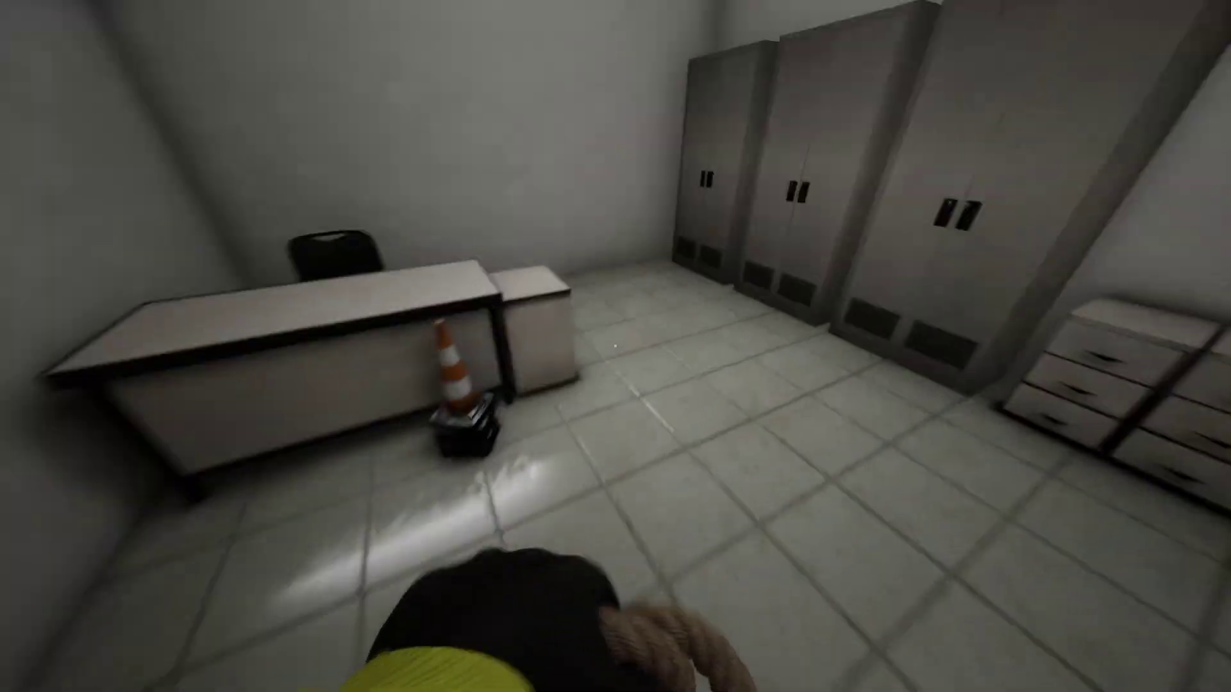
Step: Walk down the crosswalk lane into the tiled office and up to the grey lockers
{"action": "key", "text": "w"}
{"action": "key", "text": "w"}
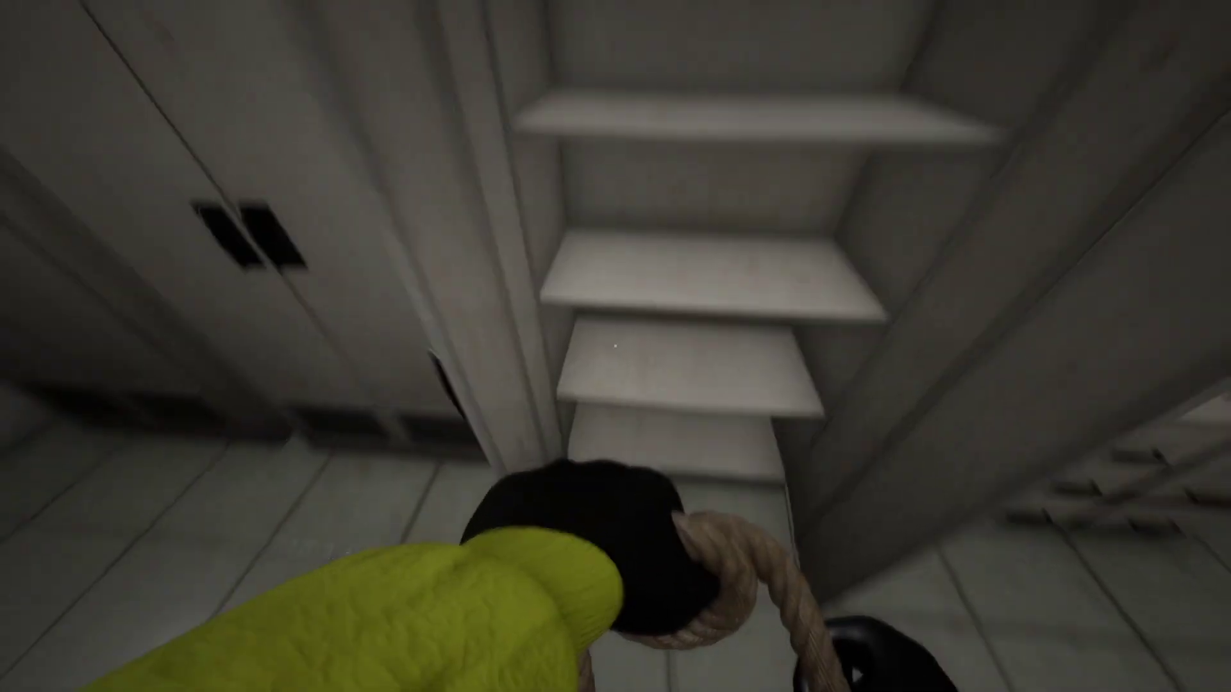
{"action": "key", "text": "w"}
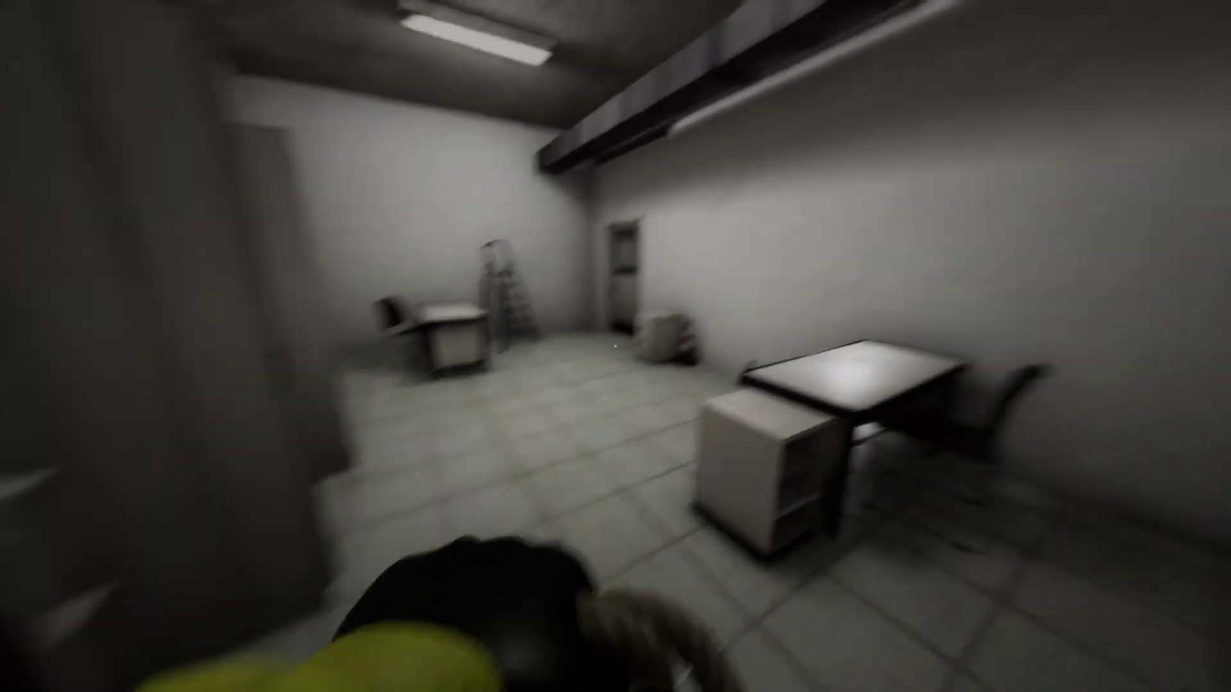
Step: Store the rope in the backpack, equip the flashlight and switch it on
{"action": "key", "text": "Tab"}
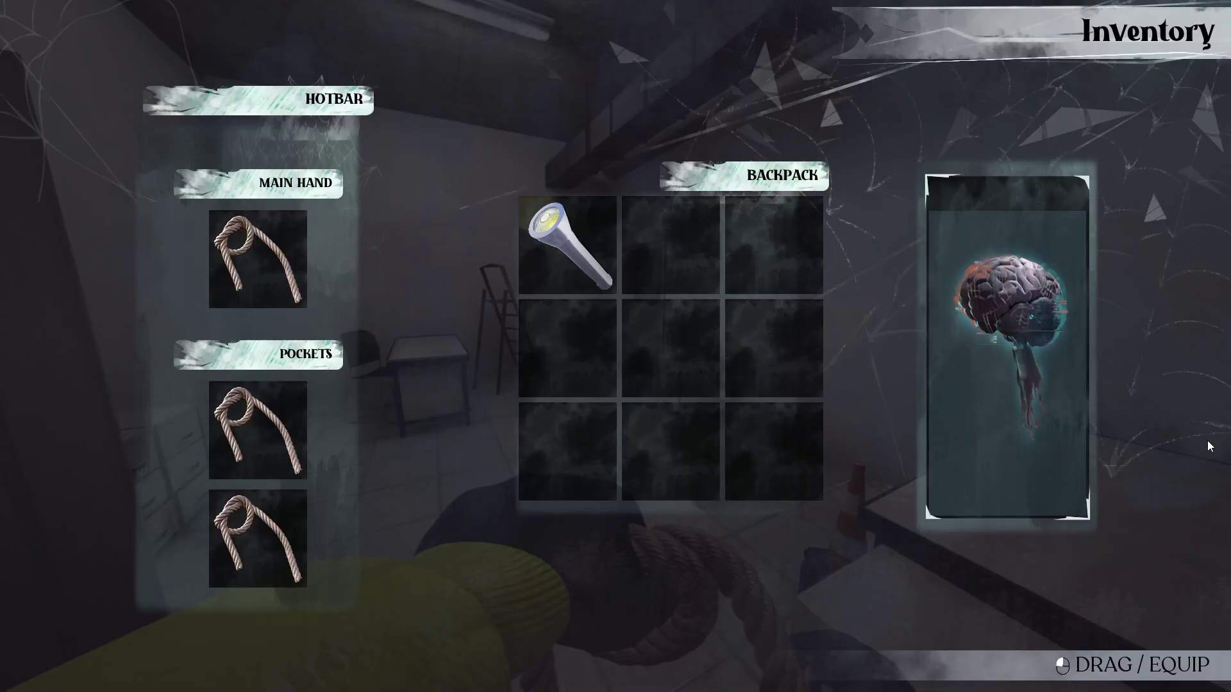
{"action": "key", "text": "Tab"}
{"action": "key", "text": "Tab"}
{"action": "key", "text": "Tab"}
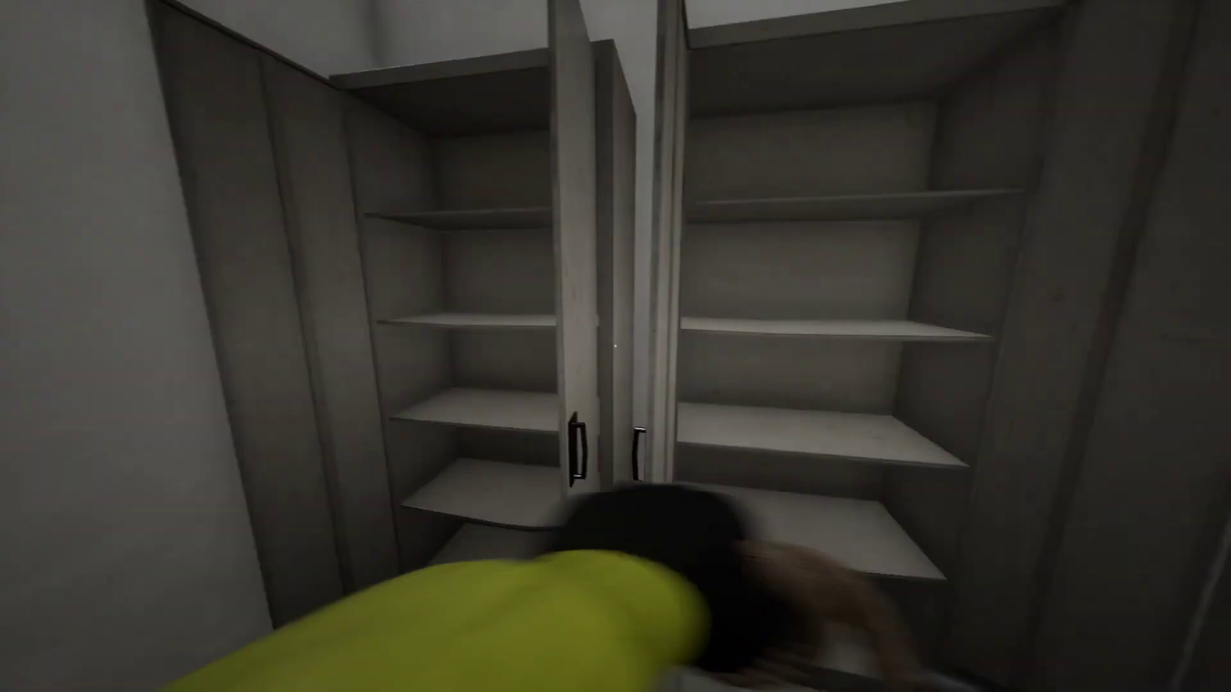
{"action": "key", "text": "Tab"}
{"action": "key", "text": "Tab"}
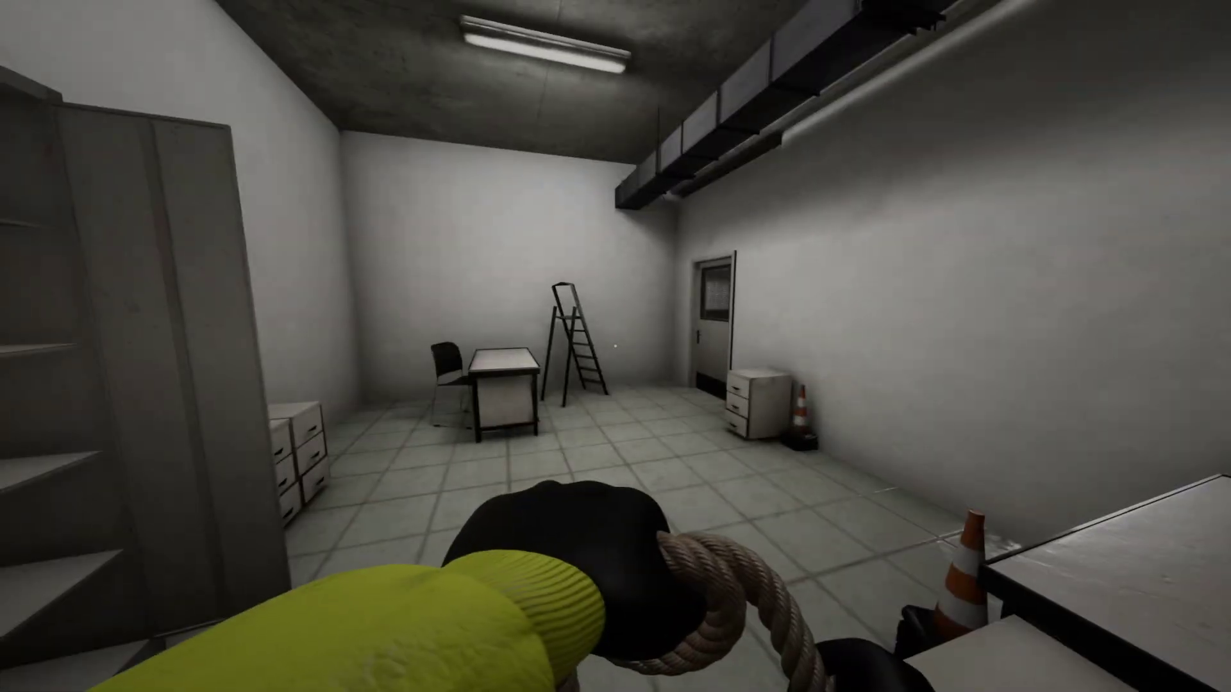
{"action": "key", "text": "Tab"}
{"action": "key", "text": "Tab"}
{"action": "key", "text": "Tab"}
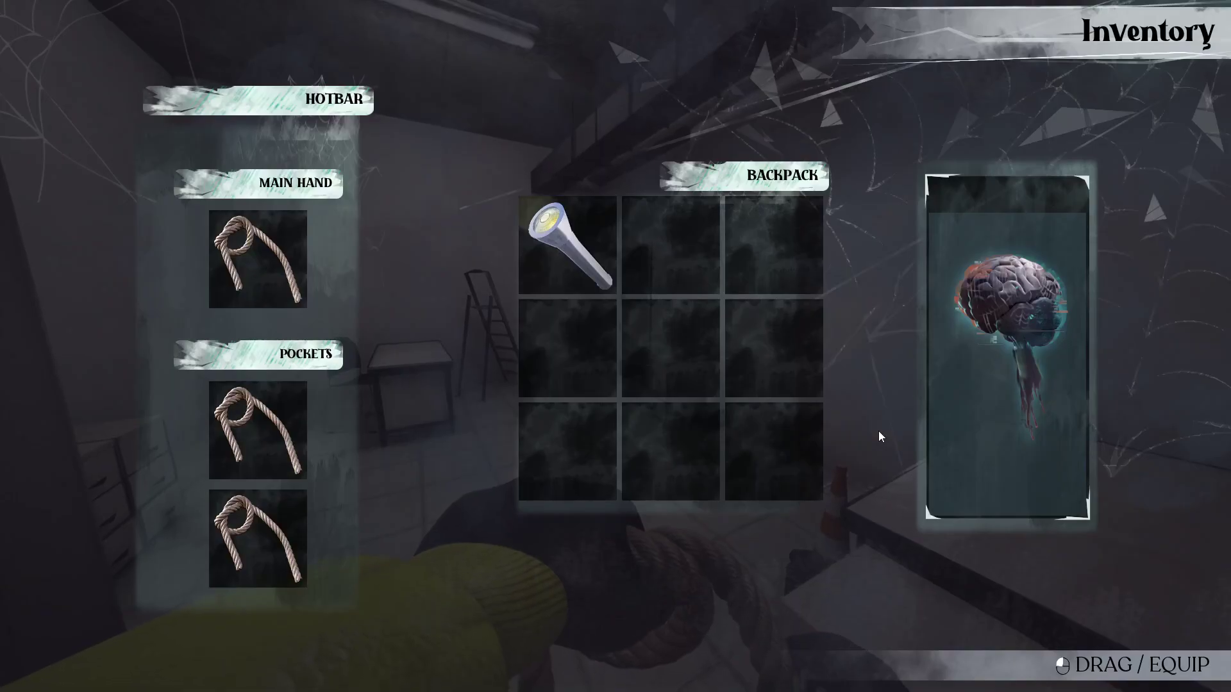
{"action": "key", "text": "Tab"}
{"action": "key", "text": "Tab"}
{"action": "key", "text": "Tab"}
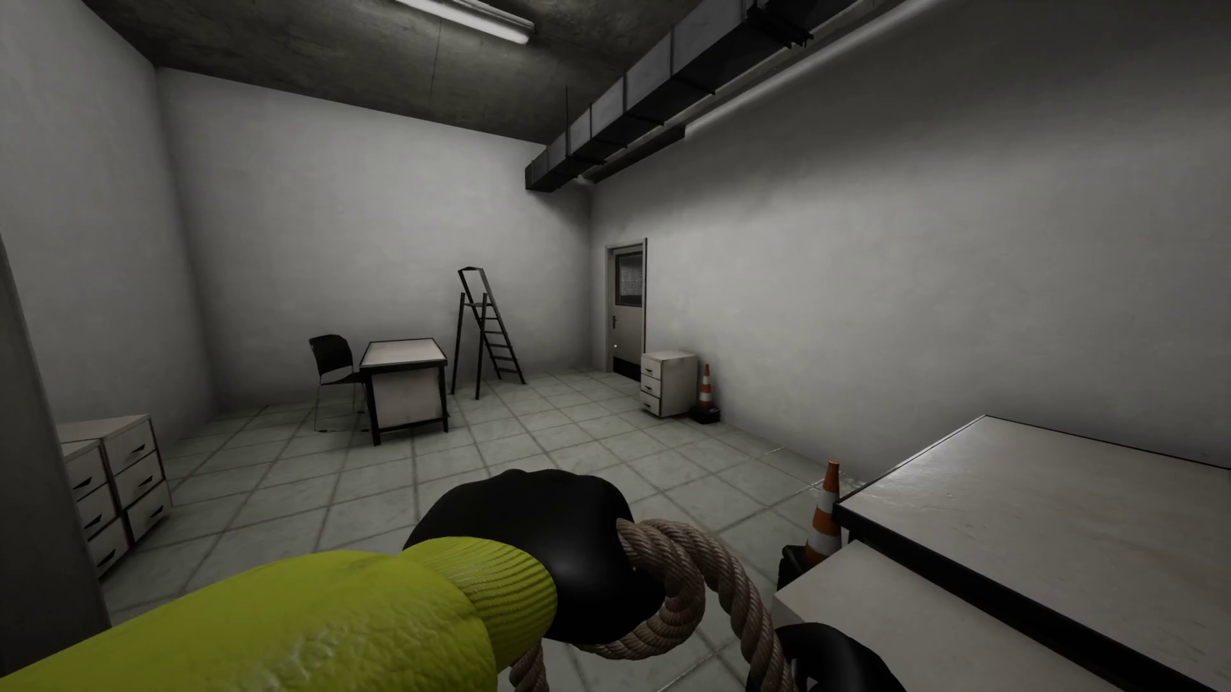
{"action": "key", "text": "Tab"}
{"action": "key", "text": "Tab"}
{"action": "key", "text": "Tab"}
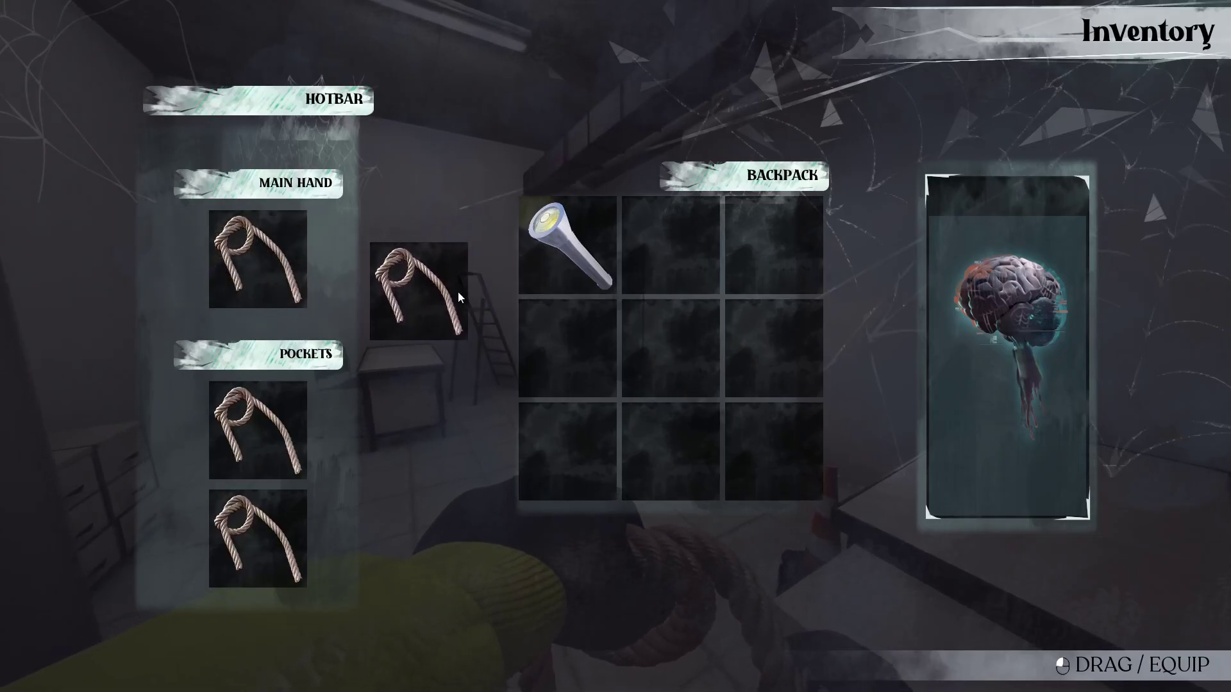
{"action": "left_click_drag", "start_coordinate": [457, 292], "coordinate": [677, 270]}
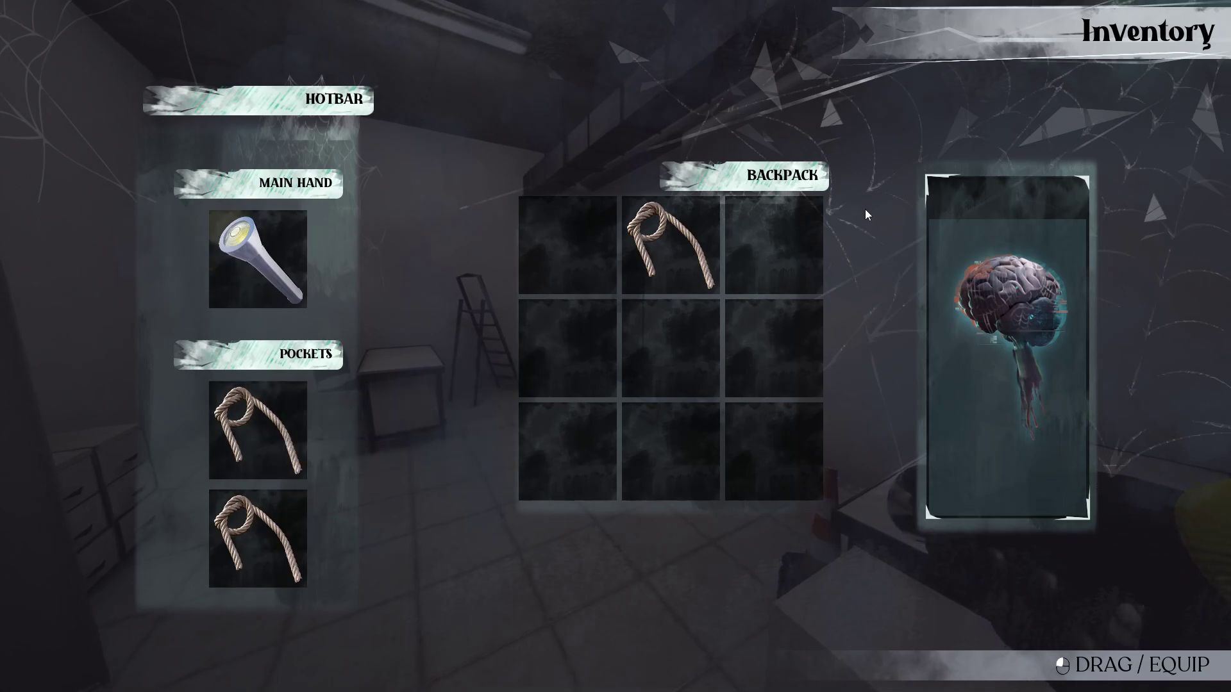
{"action": "key", "text": "Tab"}
{"action": "key", "text": "f"}
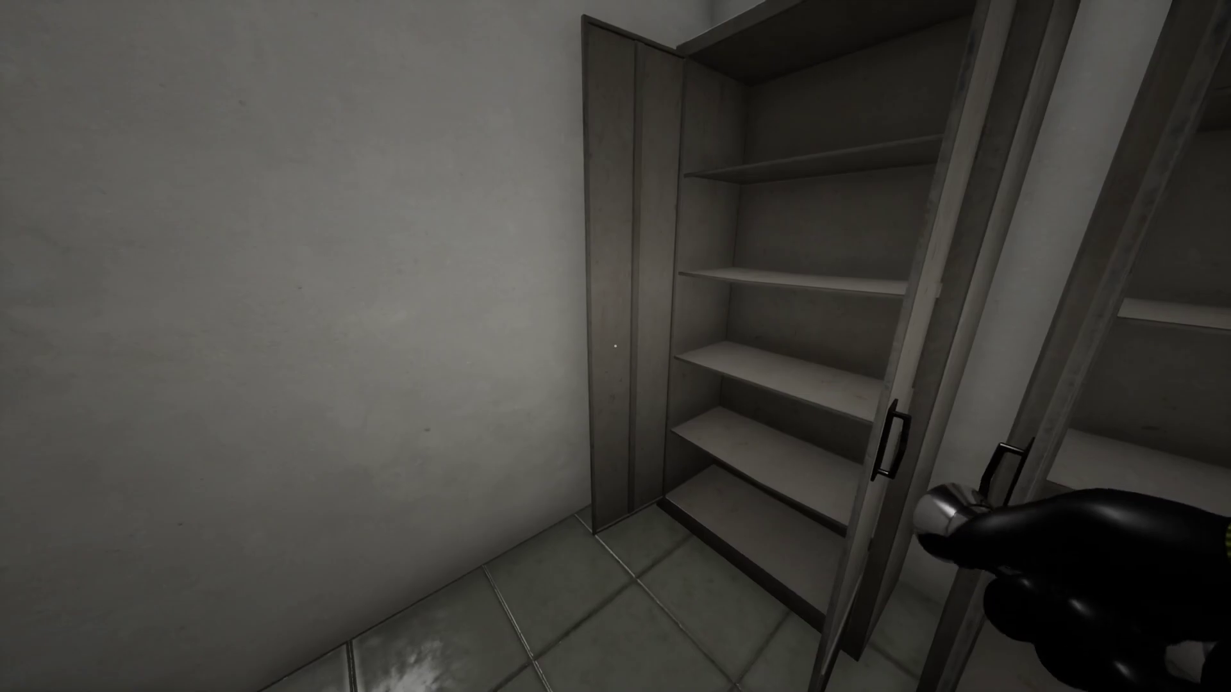
Step: Cross the room to the cabinet and open its door
{"action": "key", "text": "f"}
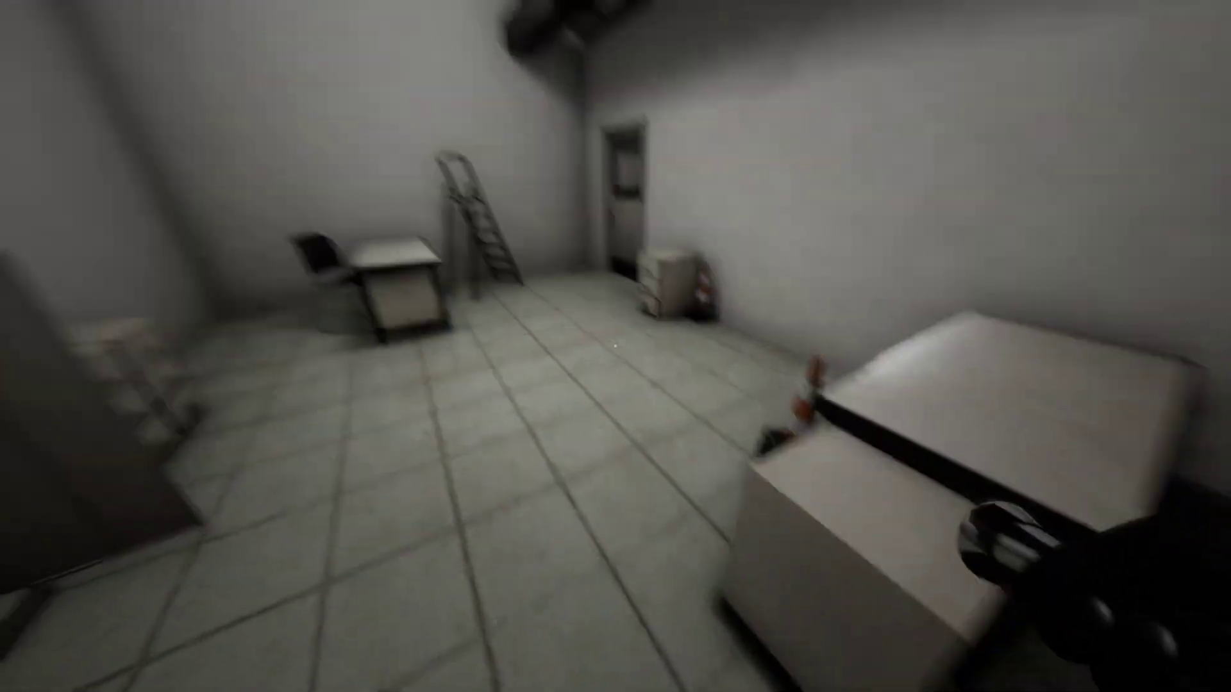
{"action": "key", "text": "w"}
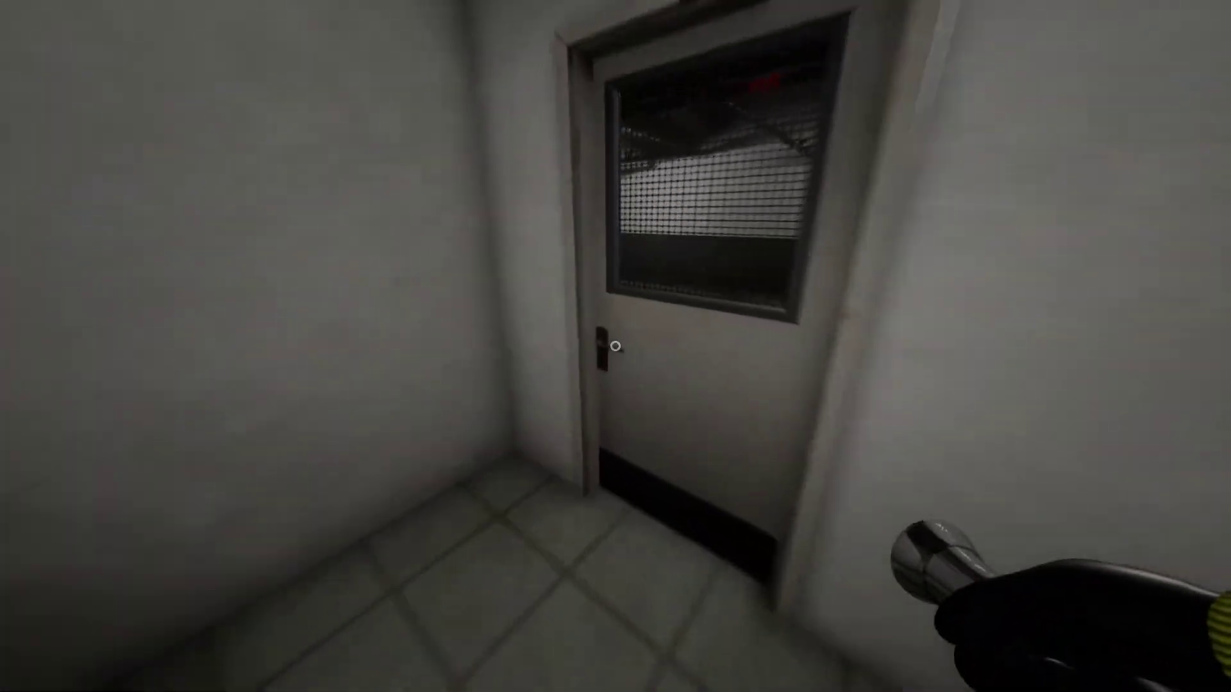
{"action": "key", "text": "w"}
{"action": "left_click", "coordinate": [615, 347]}
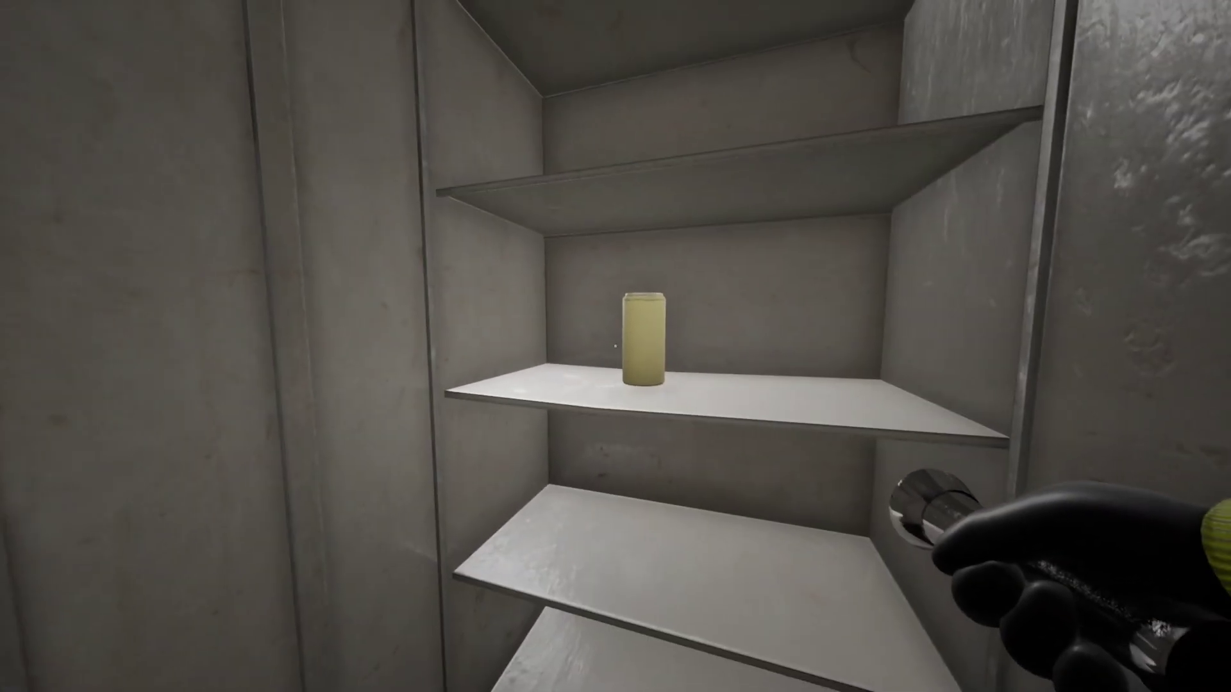
Step: Grab the yellow can from the shelf and check it in the inventory
{"action": "left_click", "coordinate": [616, 346]}
{"action": "key", "text": "w"}
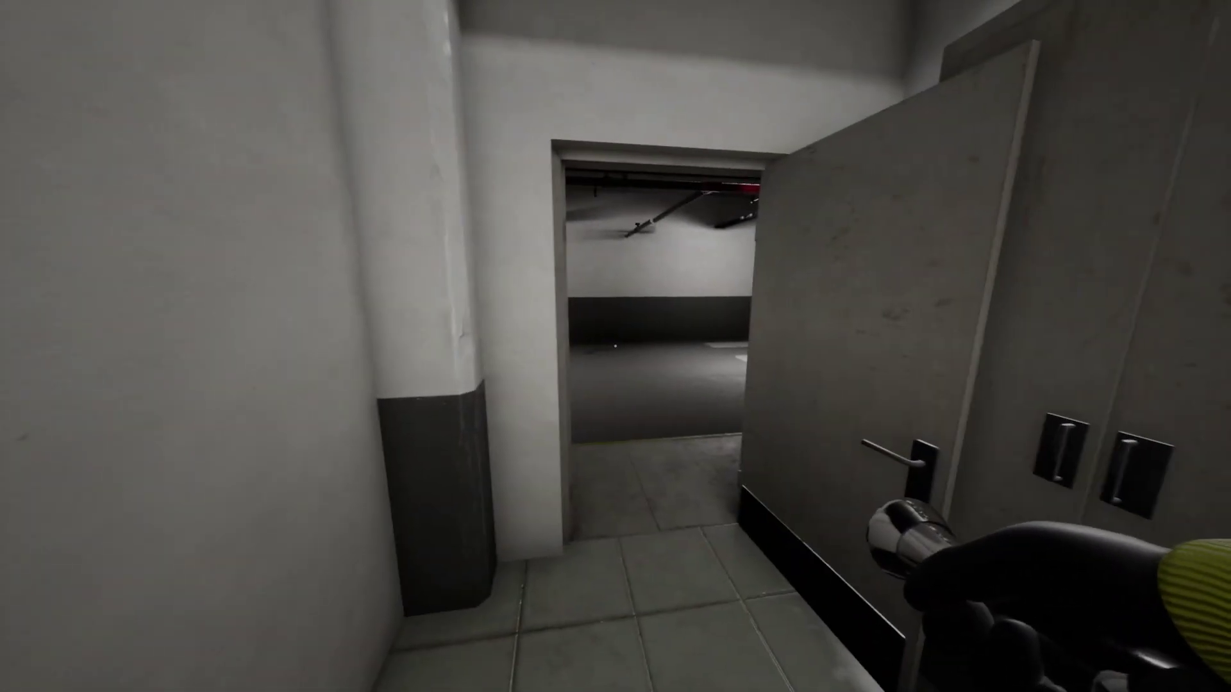
{"action": "key", "text": "Tab"}
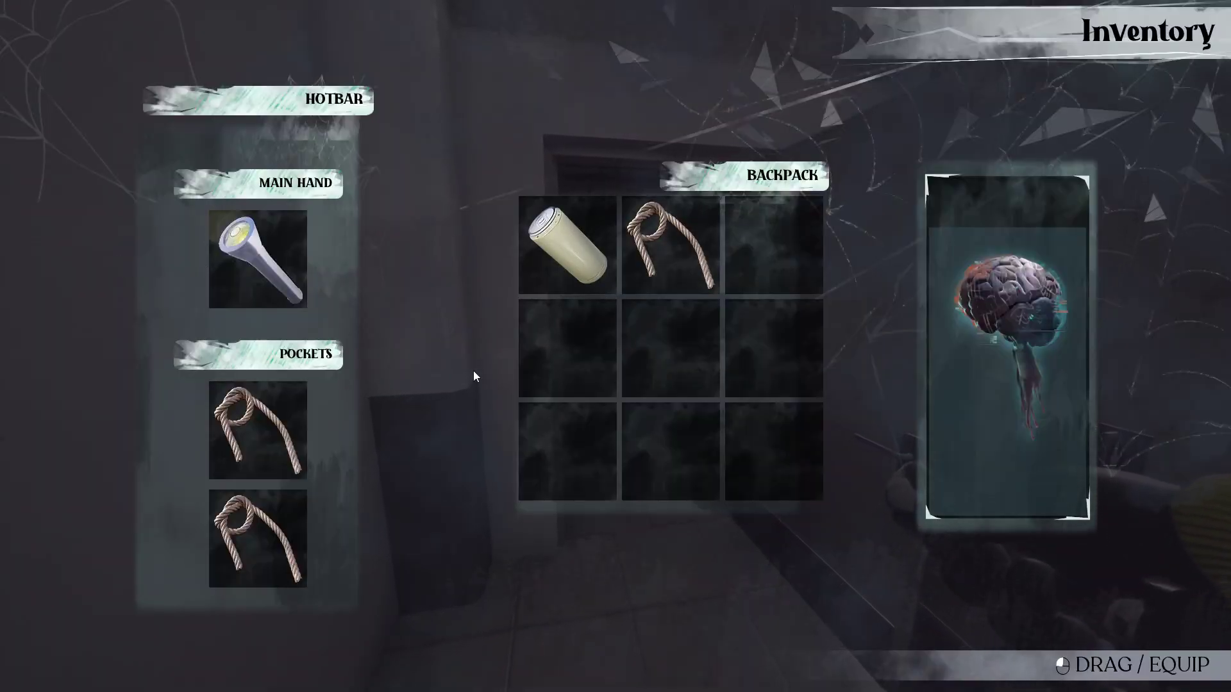
Step: Move the yellow can into the main hand and drink it
{"action": "left_click_drag", "start_coordinate": [279, 266], "coordinate": [609, 387]}
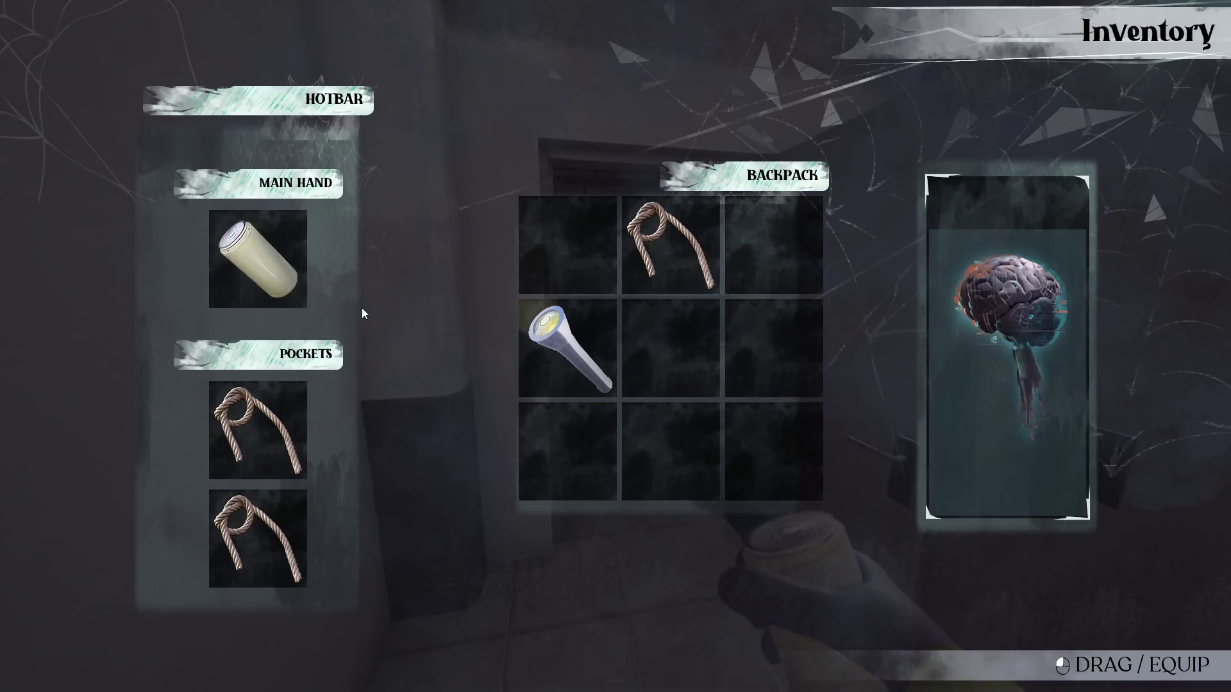
{"action": "key", "text": "Tab"}
{"action": "left_click", "coordinate": [616, 344]}
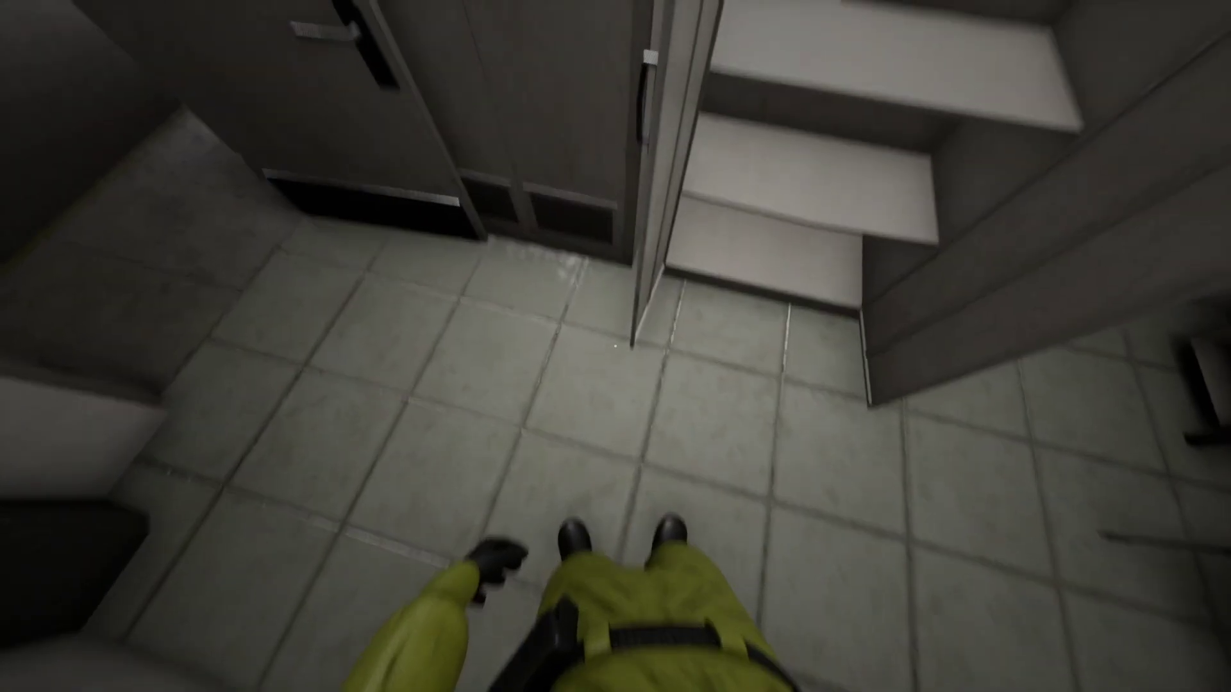
Step: Return the flashlight to the main hand and step toward the cabinet
{"action": "key", "text": "Tab"}
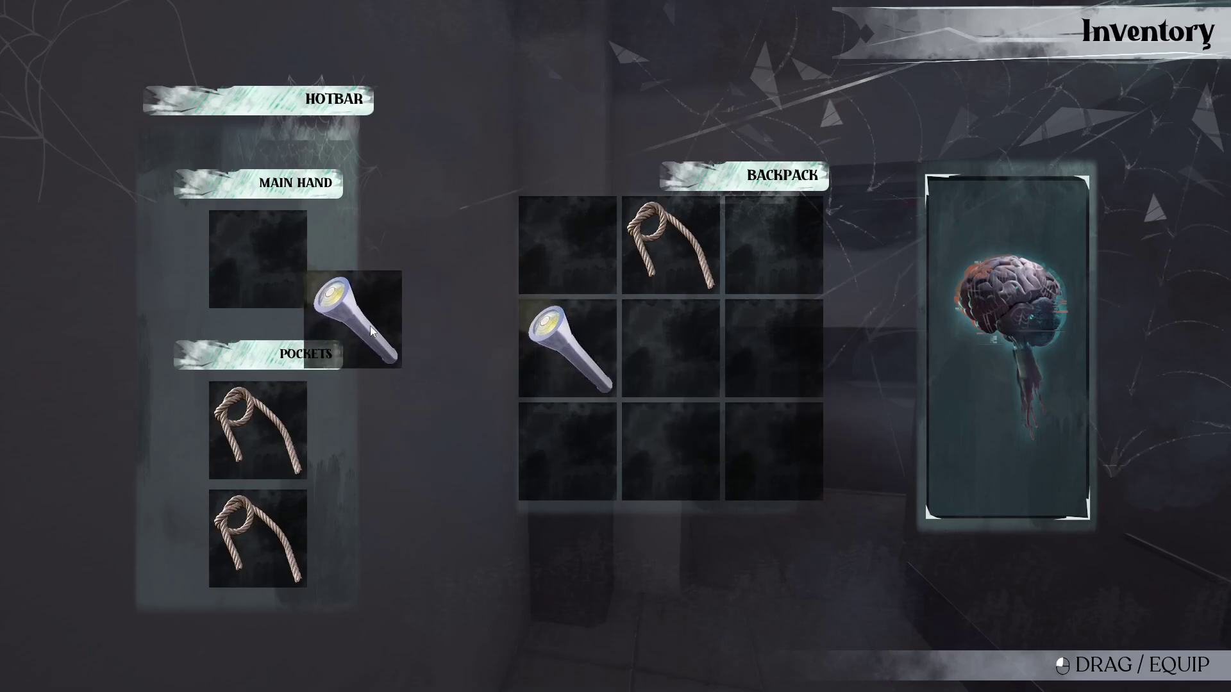
{"action": "key", "text": "Tab"}
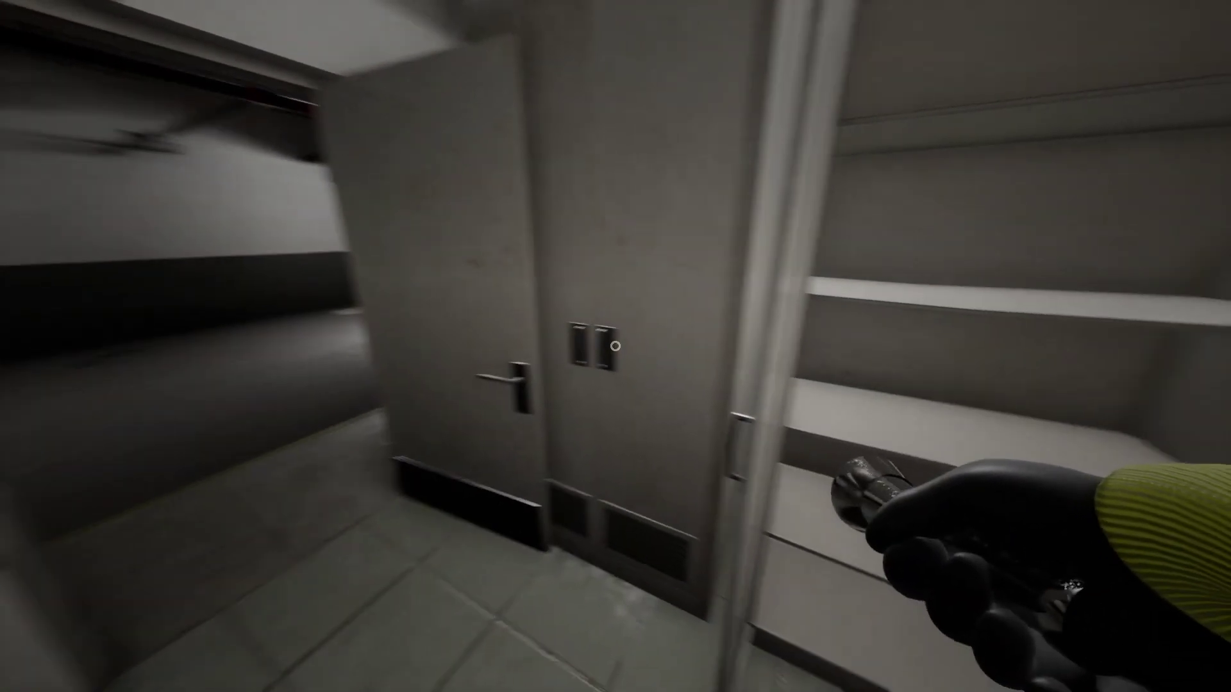
{"action": "key", "text": "w"}
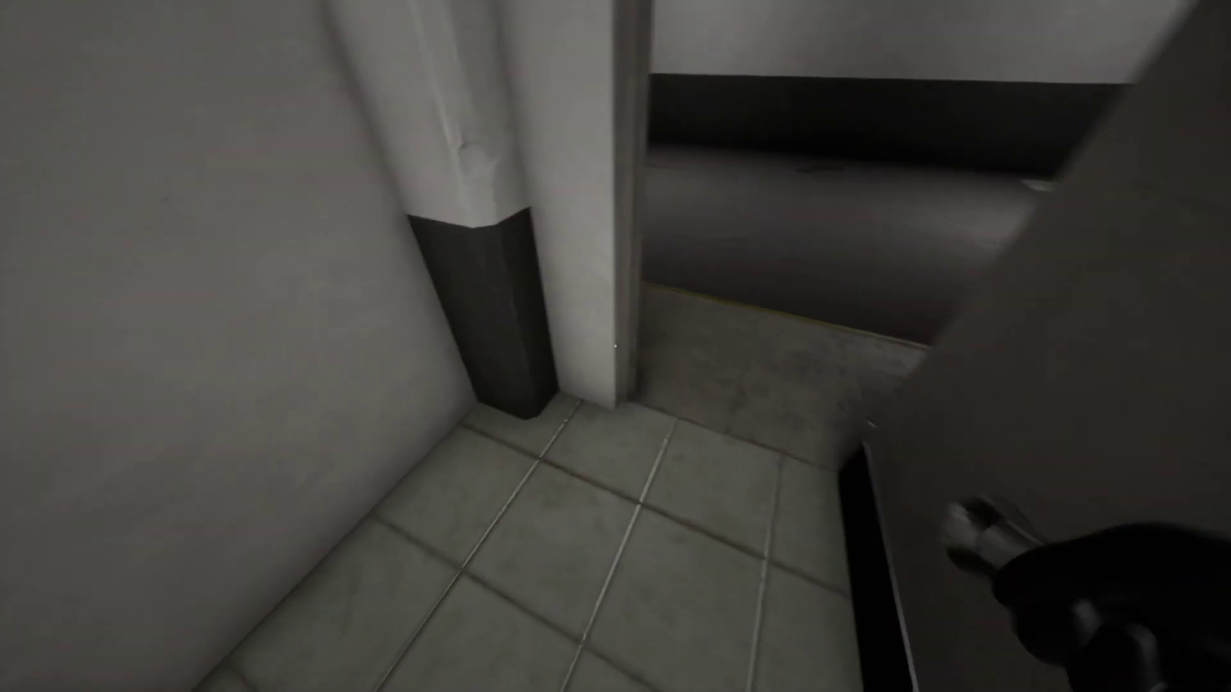
Step: Walk the garage past the parking bays, elevator doors and side corridor to the pillar-side windowed door
{"action": "key", "text": "w"}
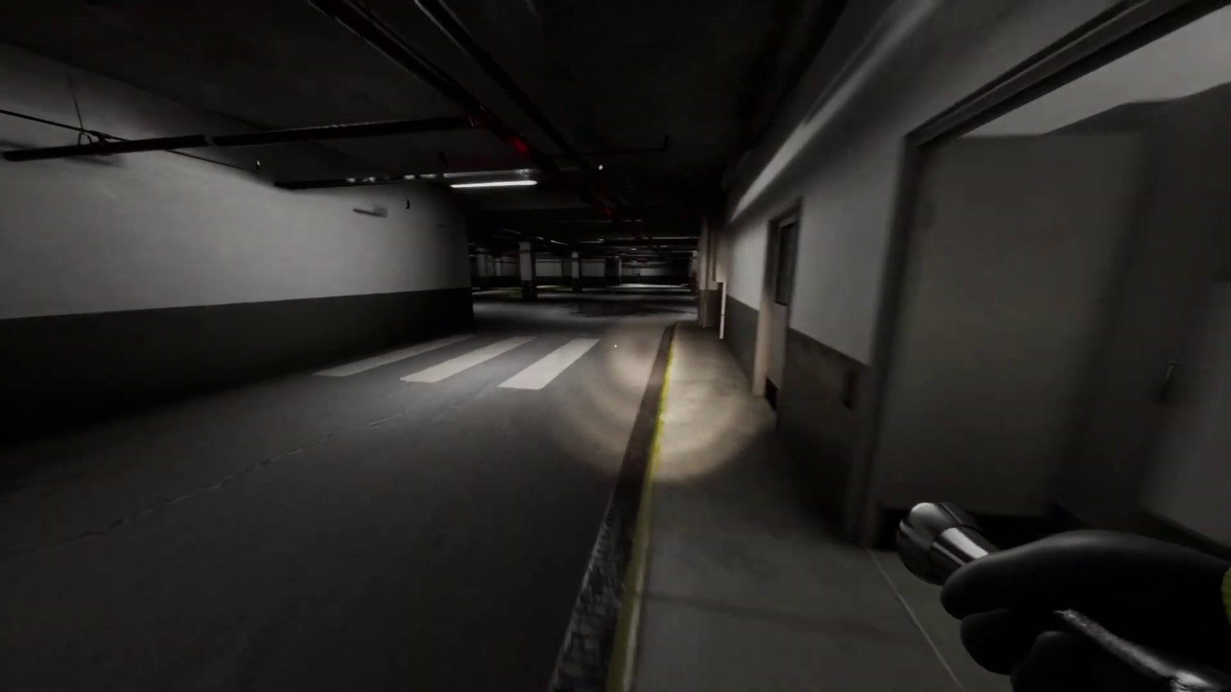
{"action": "key", "text": "w"}
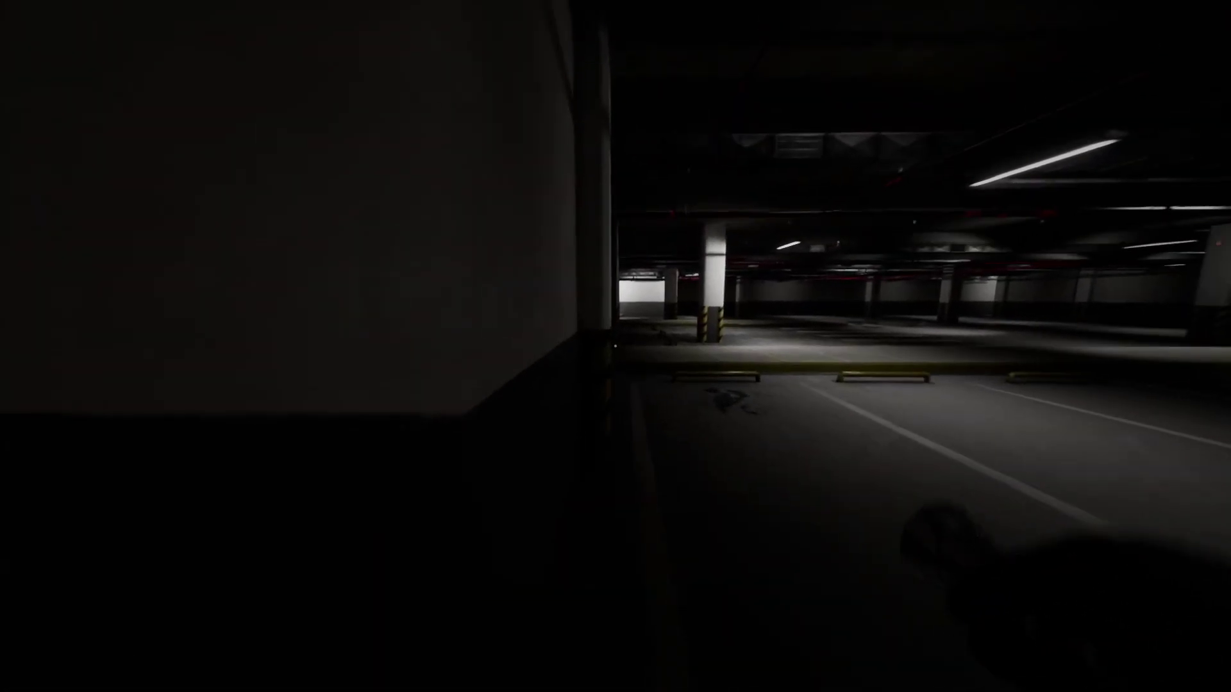
{"action": "key", "text": "w"}
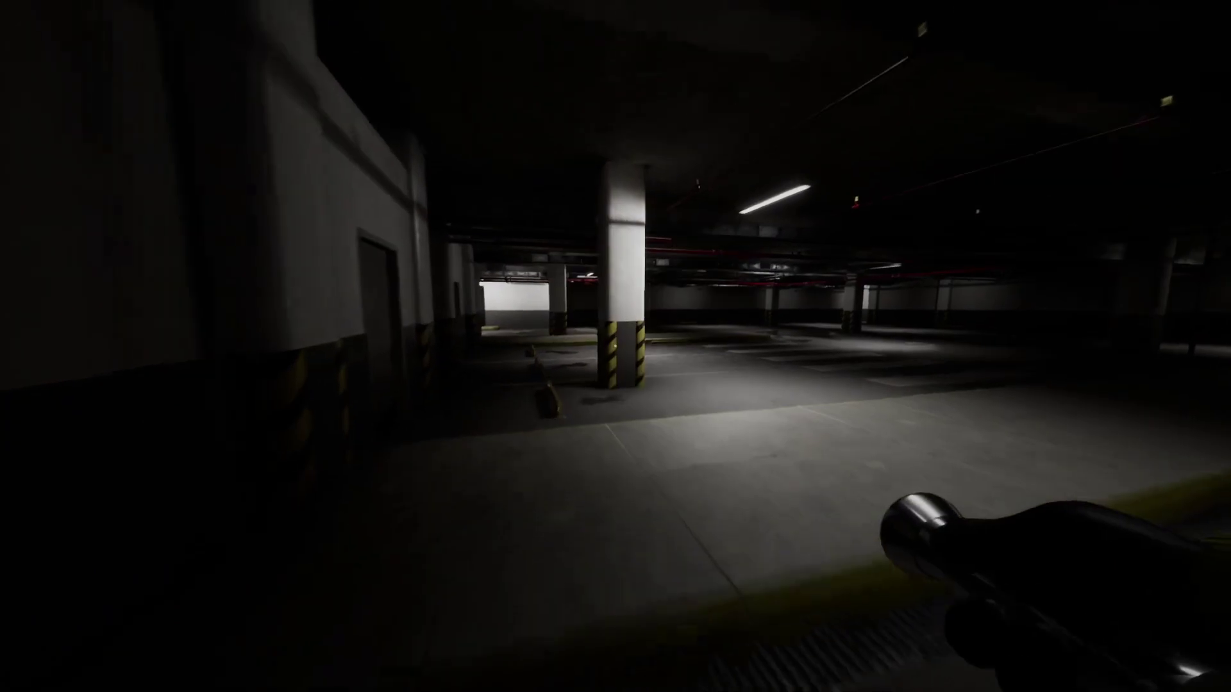
{"action": "key", "text": "w"}
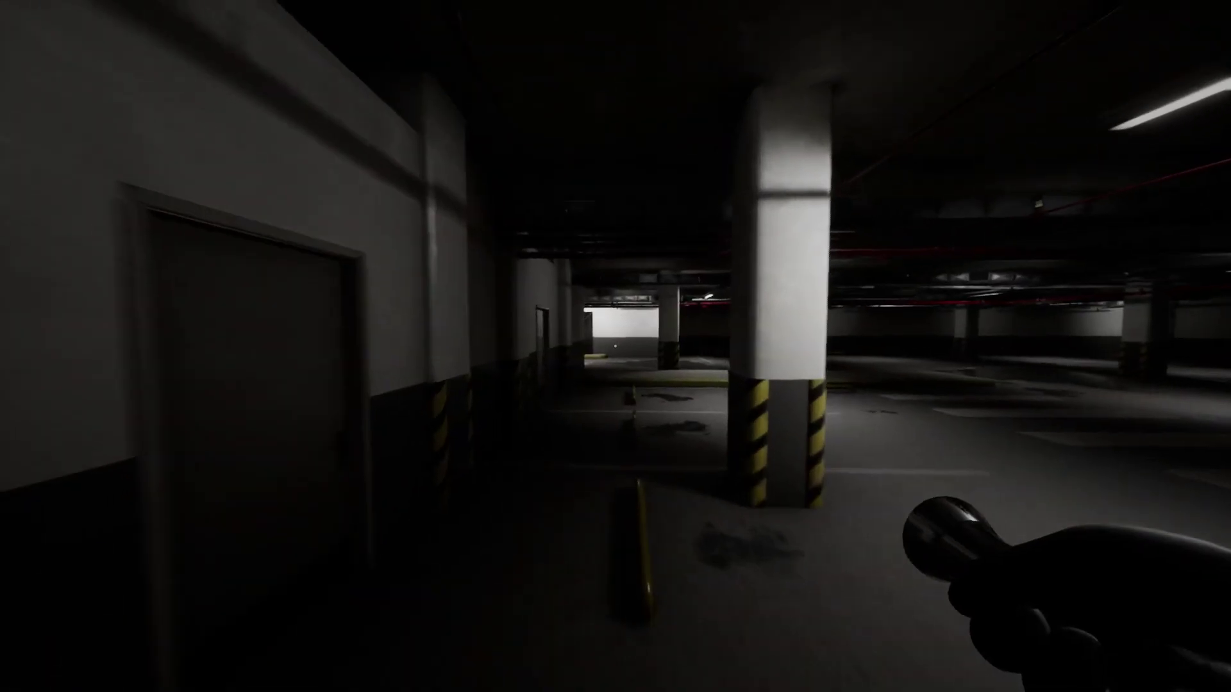
{"action": "key", "text": "w"}
{"action": "key", "text": "w"}
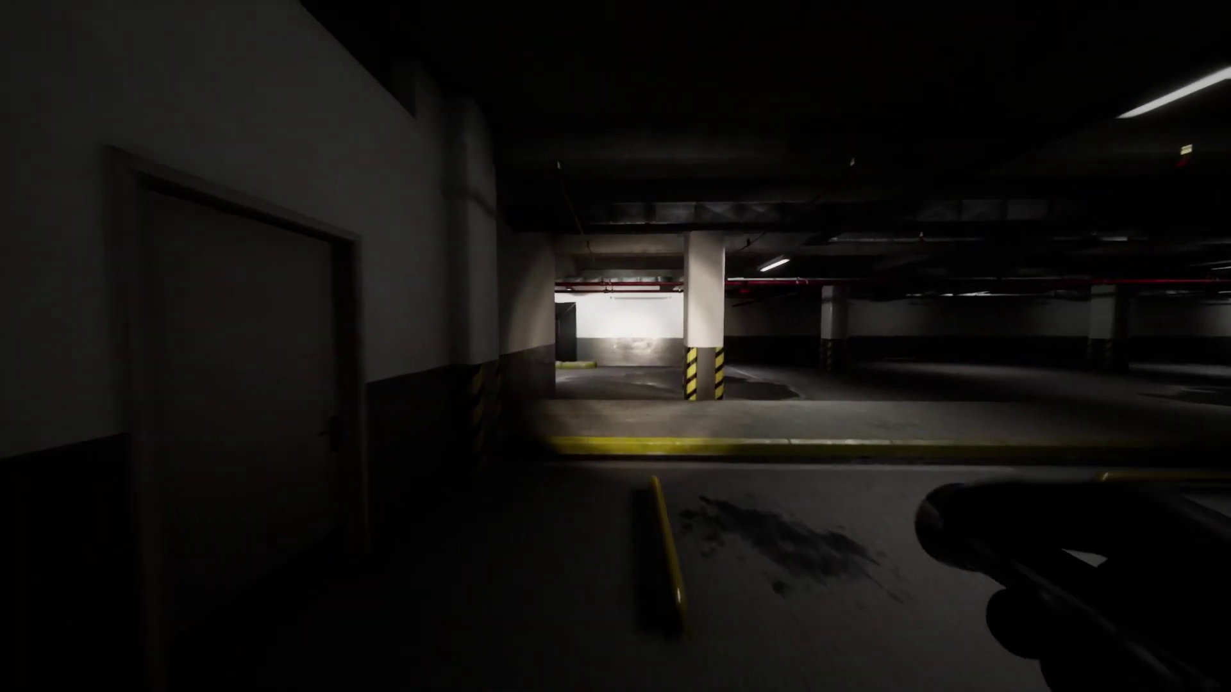
{"action": "key", "text": "w"}
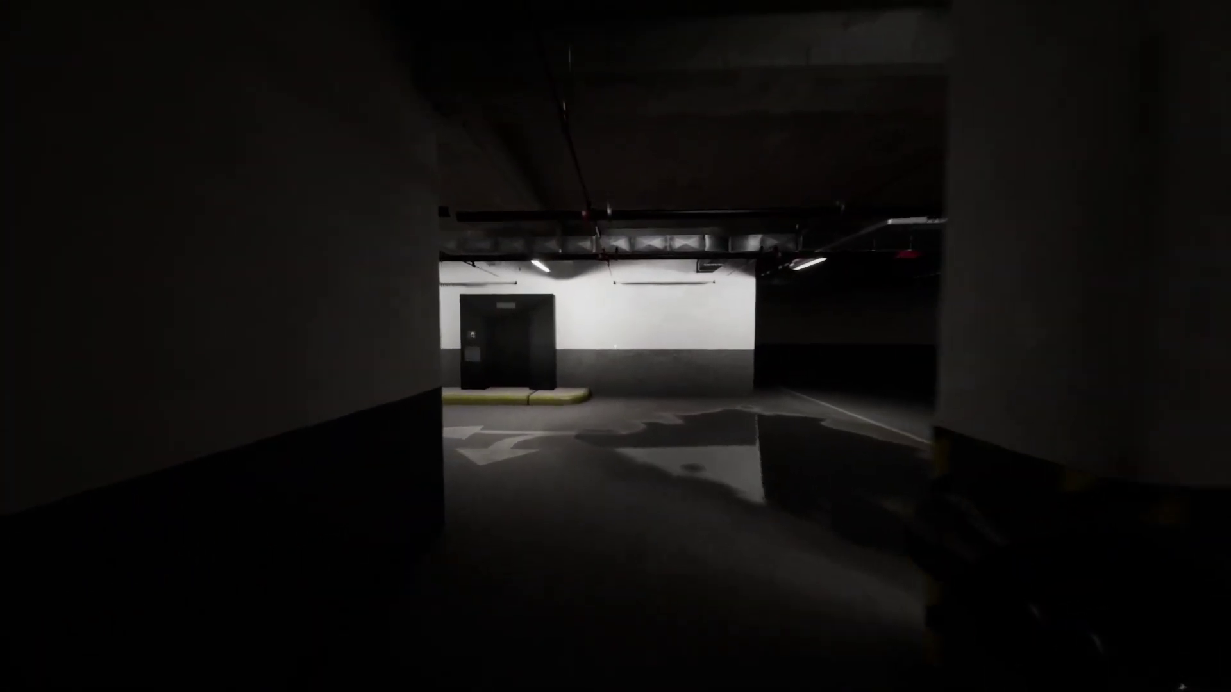
{"action": "key", "text": "w"}
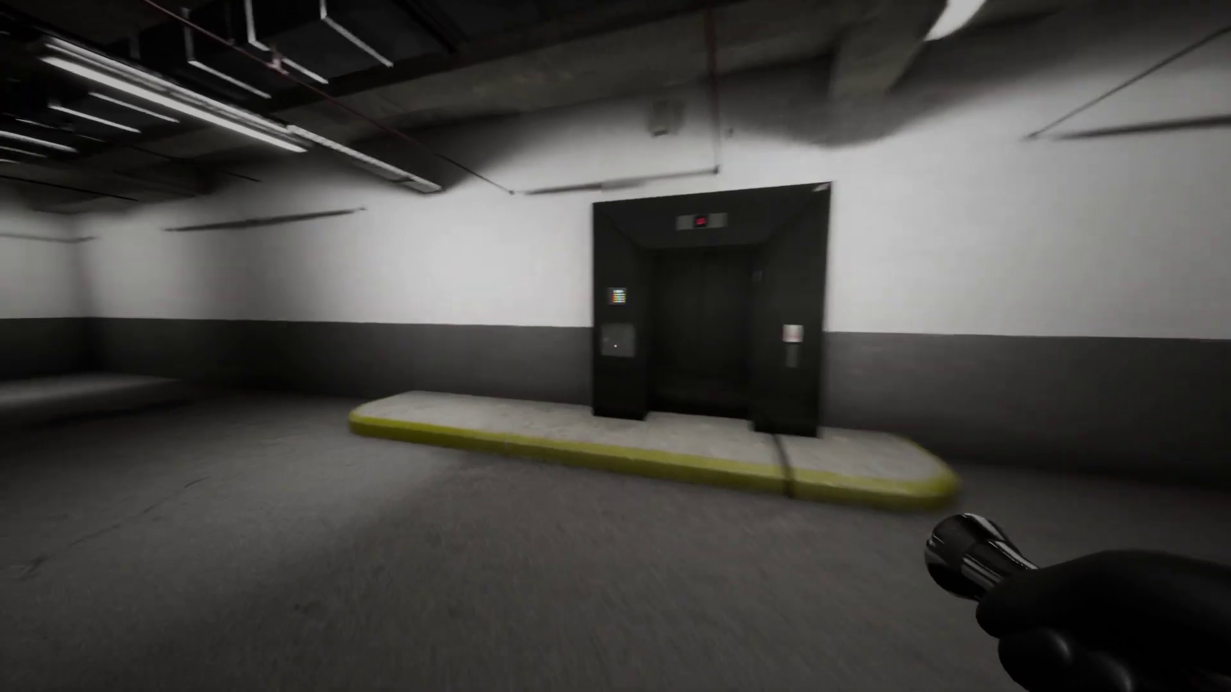
{"action": "key", "text": "w"}
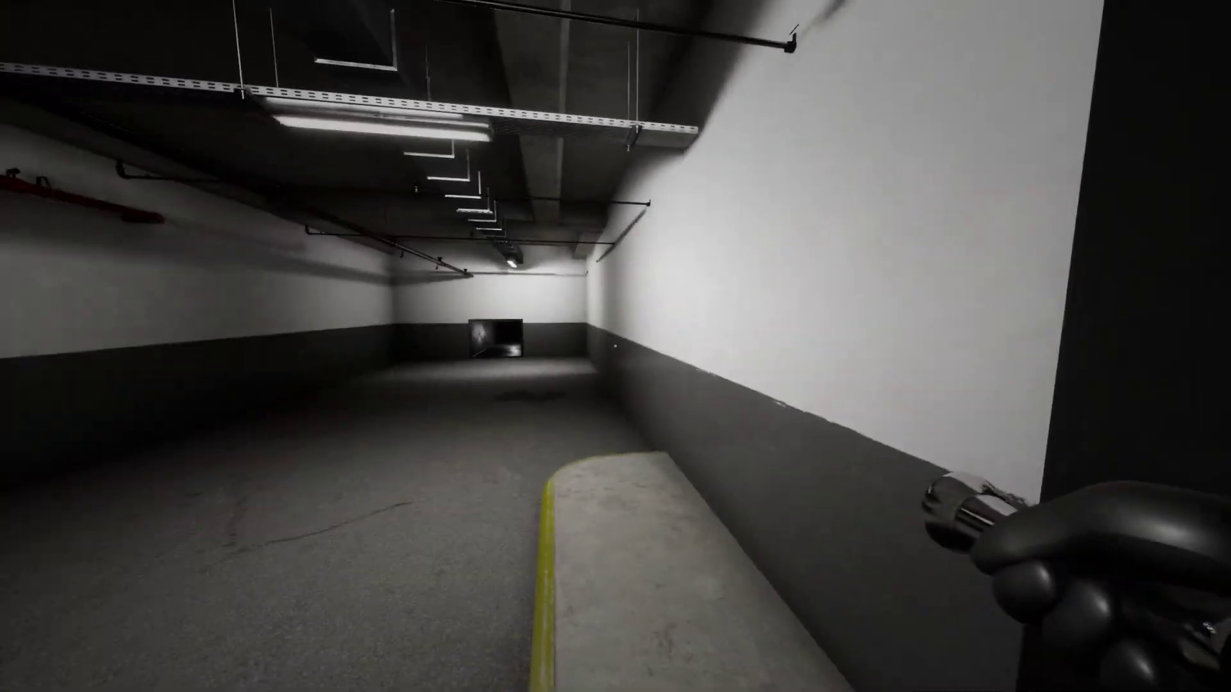
{"action": "key", "text": "w"}
{"action": "key", "text": "w"}
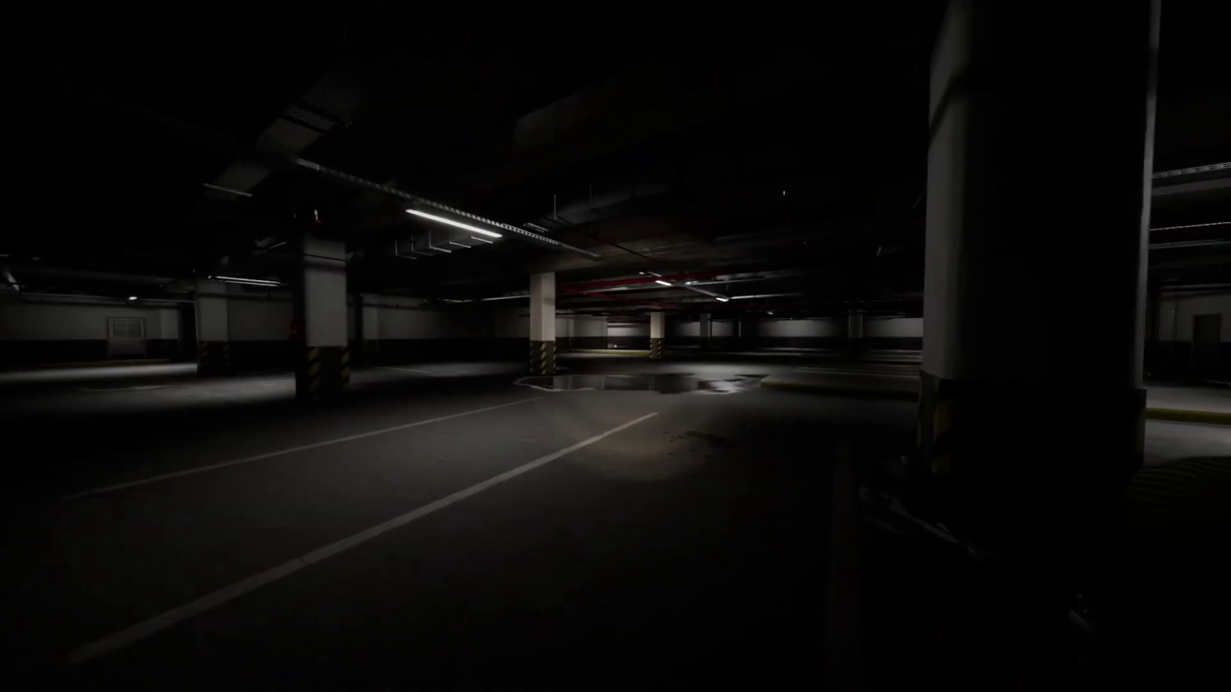
{"action": "key", "text": "w"}
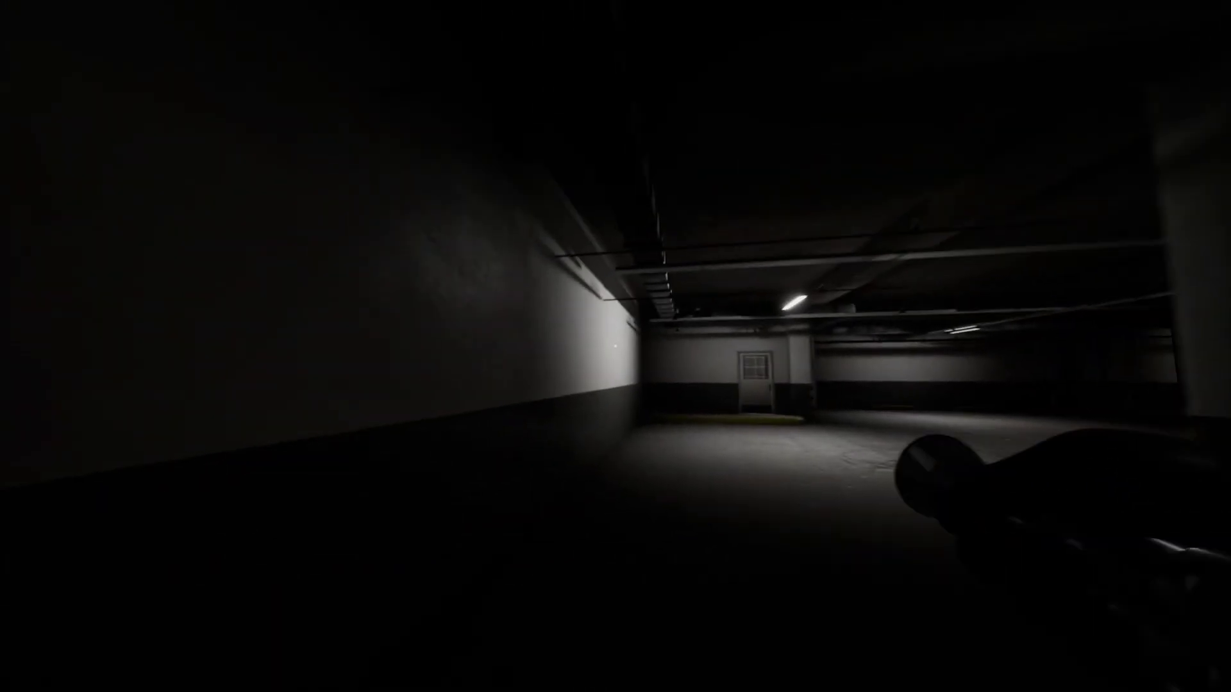
{"action": "key", "text": "w"}
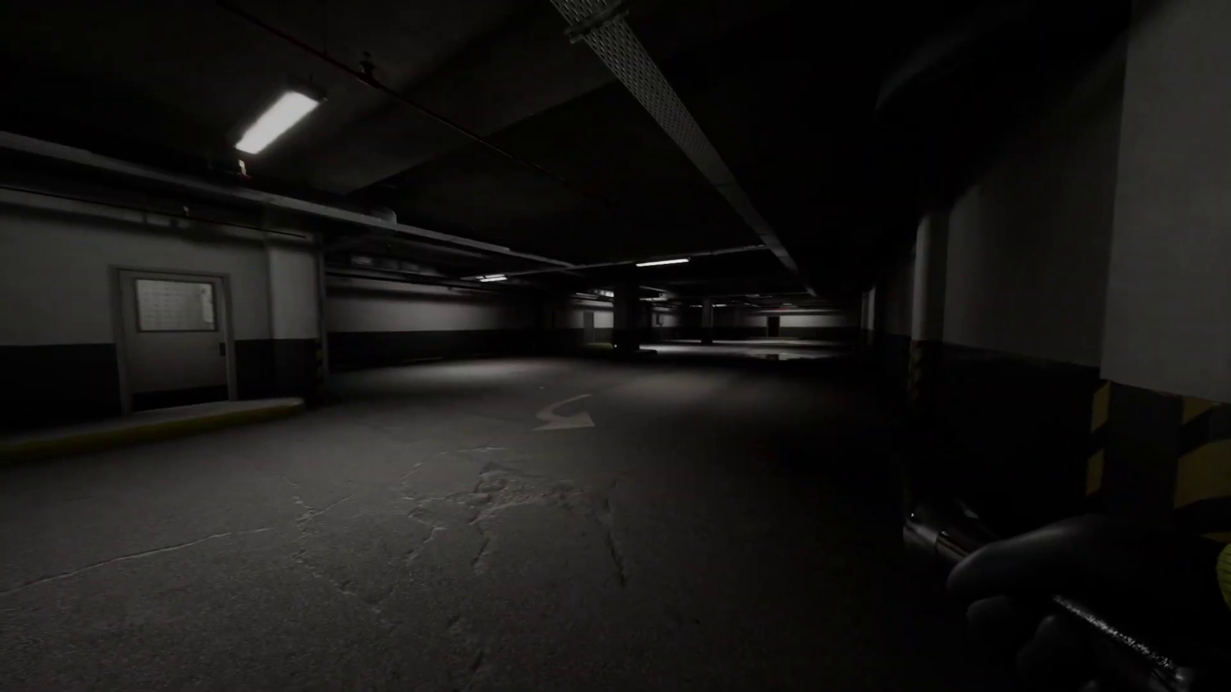
{"action": "key", "text": "w"}
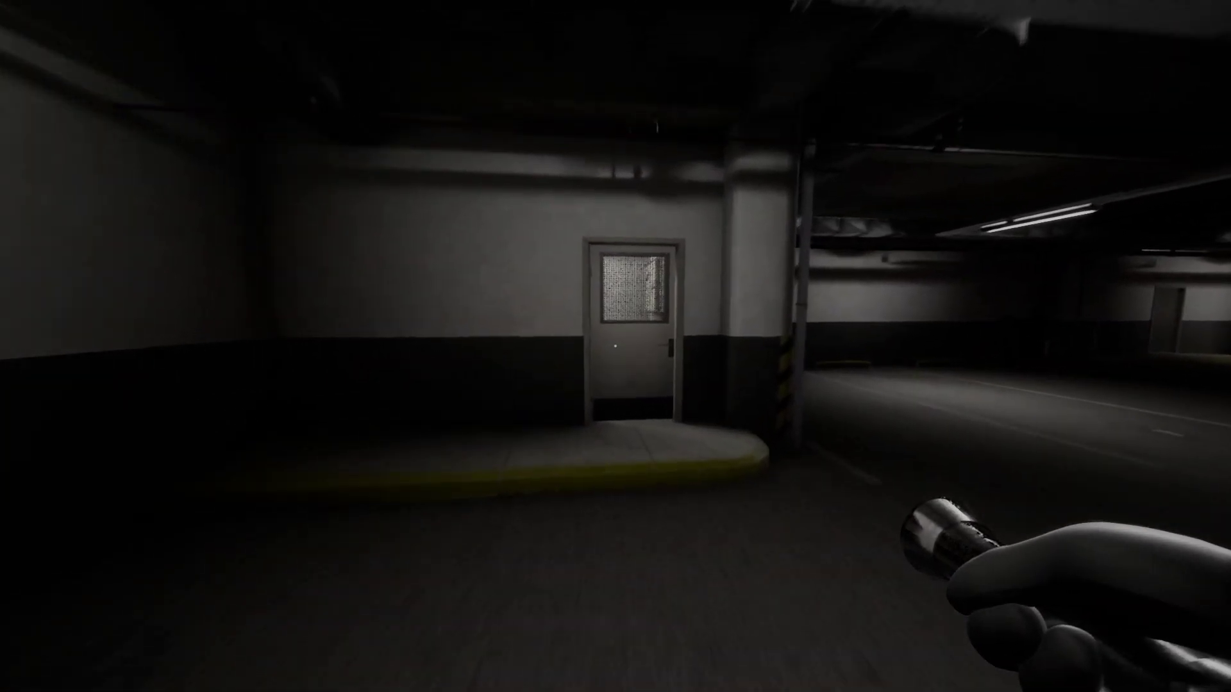
Step: Go through the door, circle the desk and pick up the Almond Water can
{"action": "key", "text": "w"}
{"action": "key", "text": "w"}
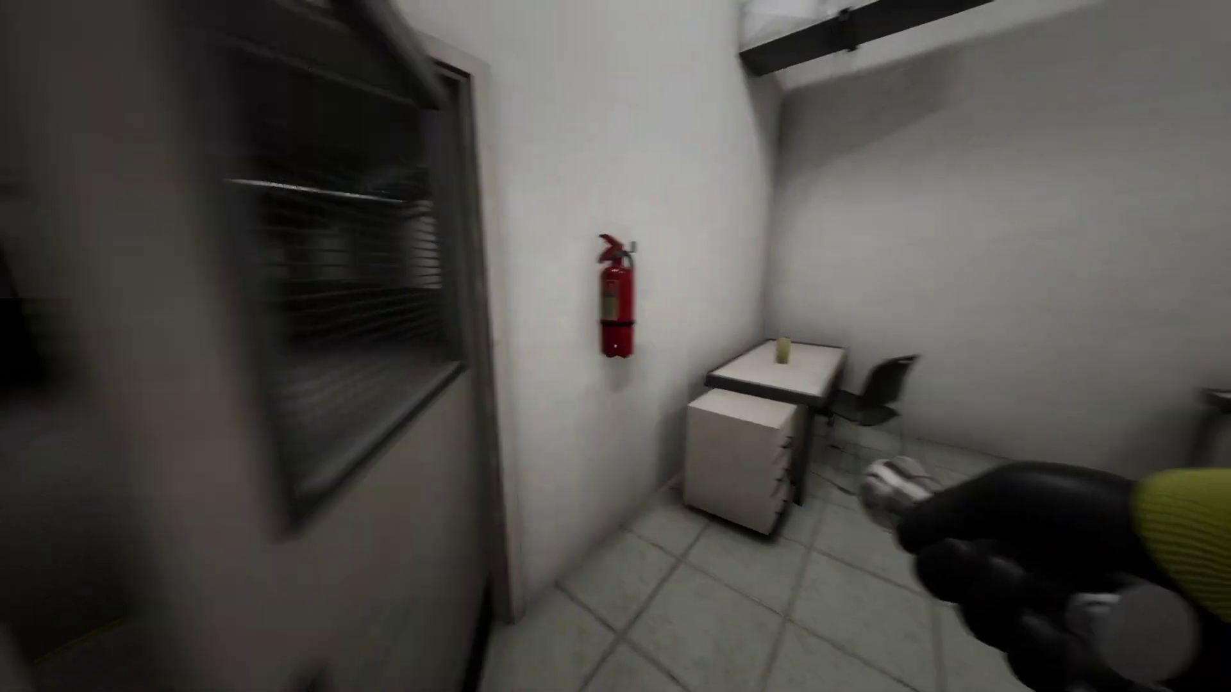
{"action": "key", "text": "w"}
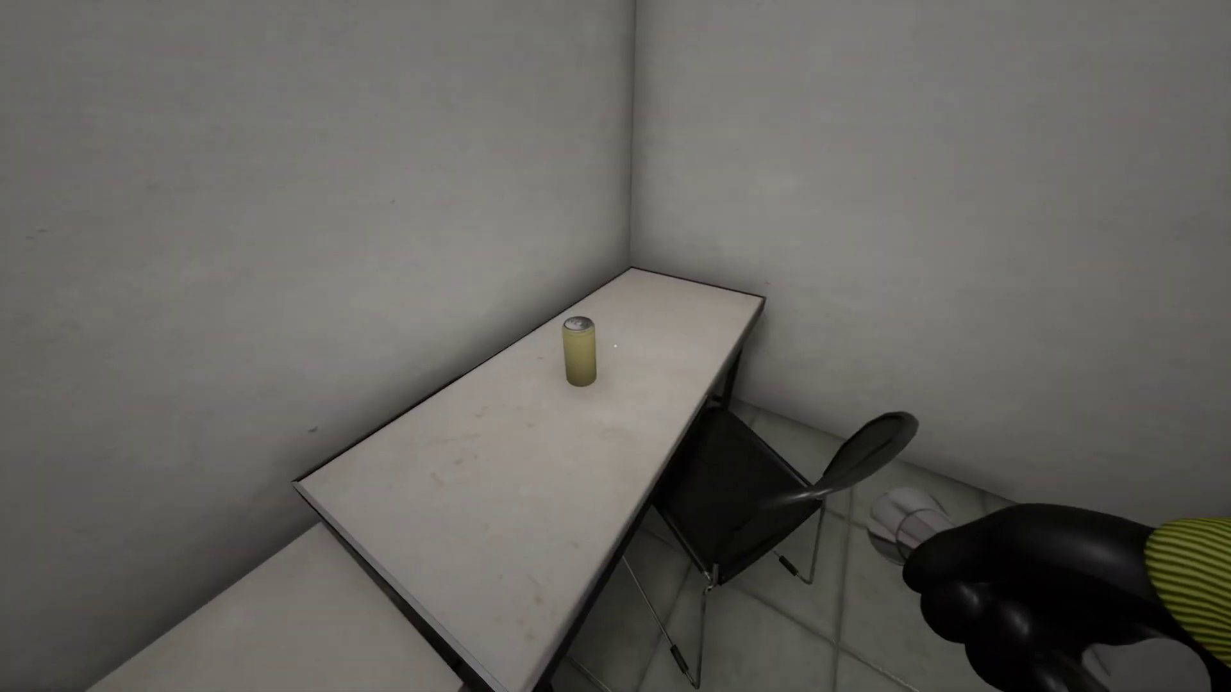
{"action": "key", "text": "a"}
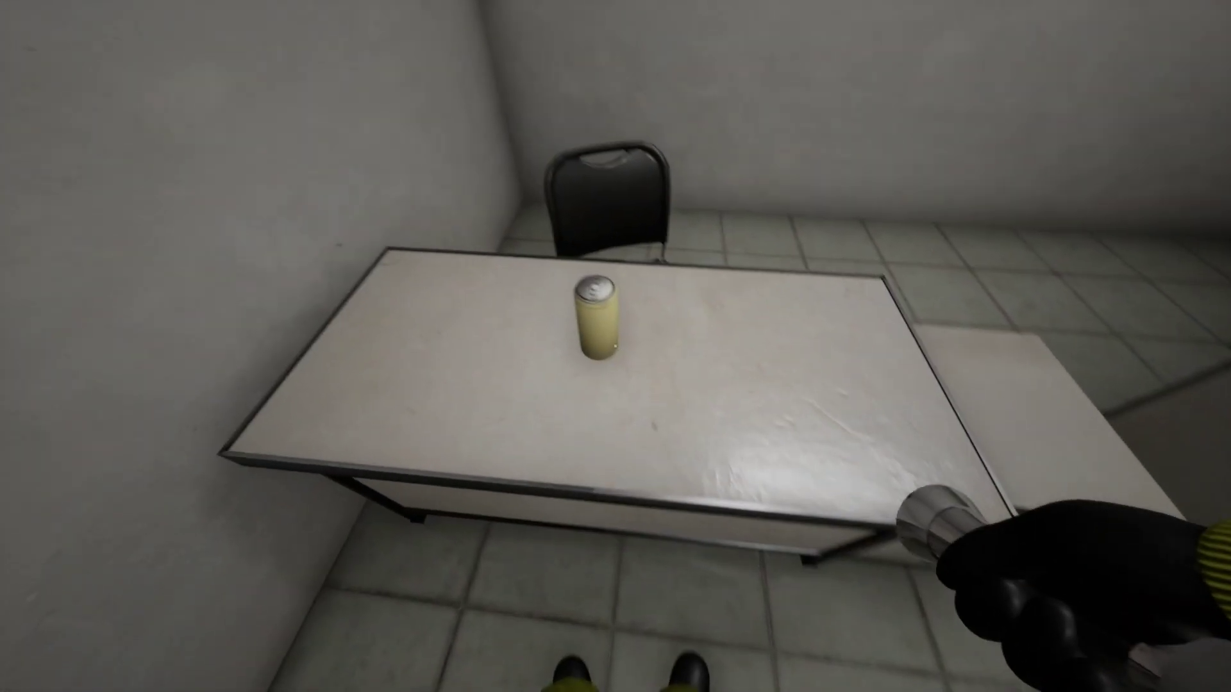
{"action": "left_click", "coordinate": [616, 346]}
{"action": "key", "text": "w"}
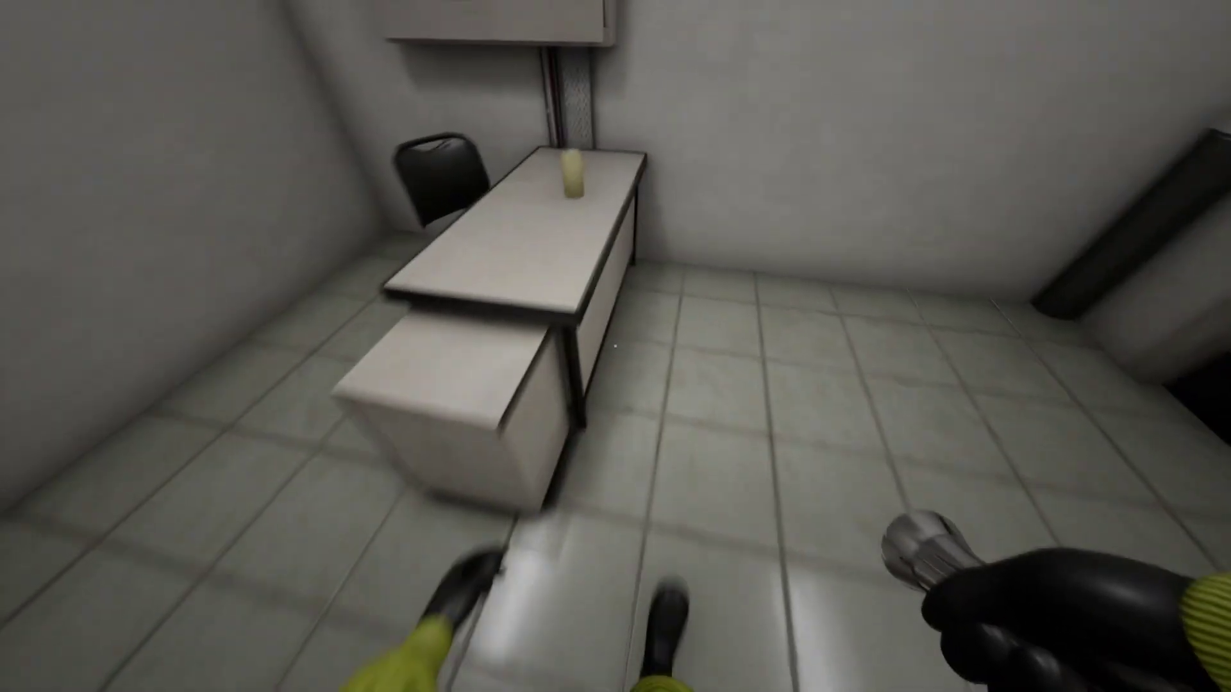
{"action": "left_click", "coordinate": [615, 346]}
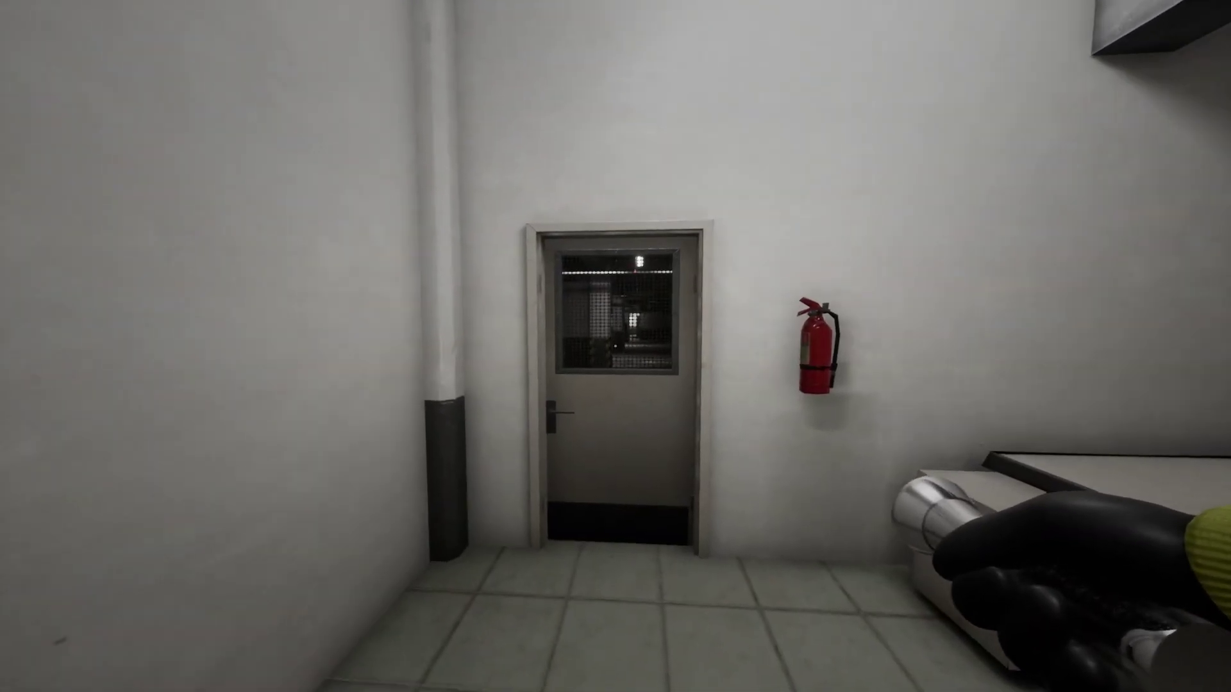
Step: Move a can to the backpack, remove the rope, and put a can in the second pocket
{"action": "key", "text": "Tab"}
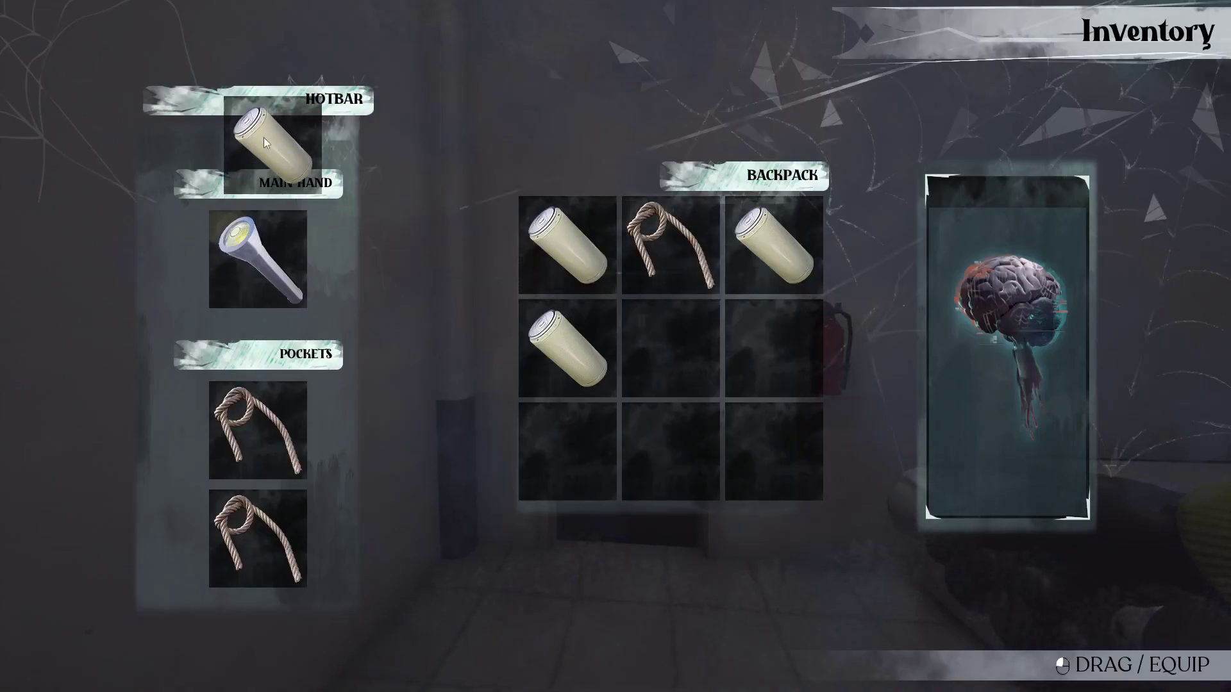
{"action": "left_click_drag", "start_coordinate": [264, 137], "coordinate": [652, 307]}
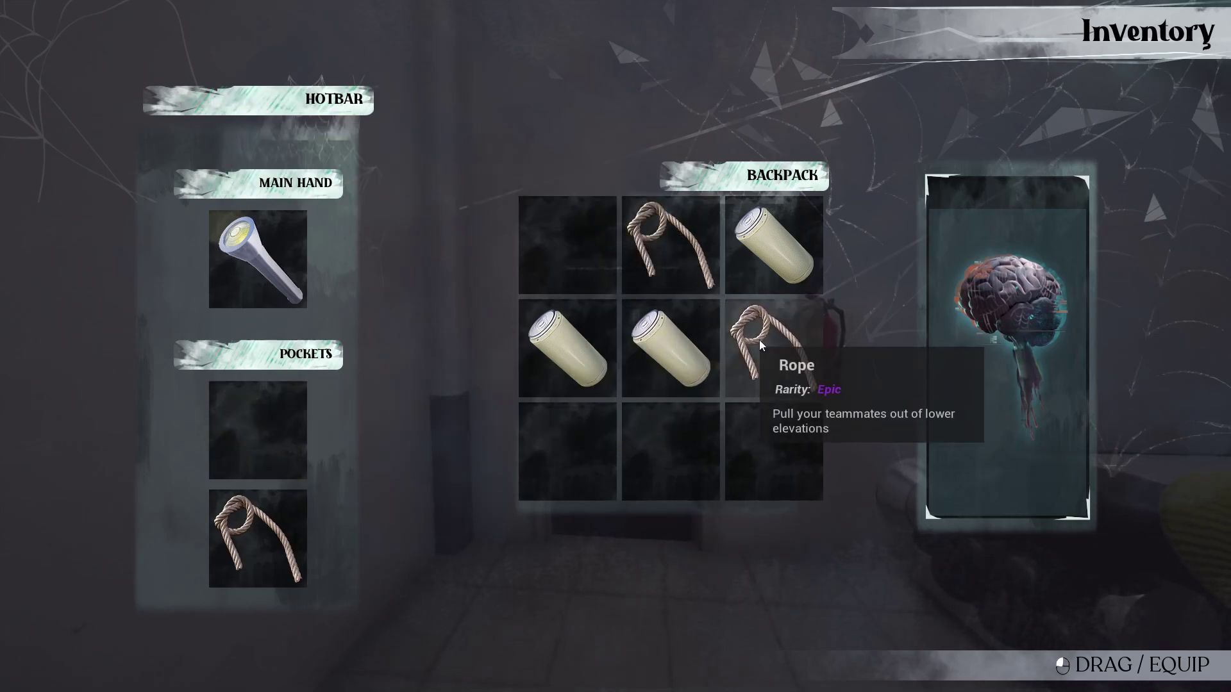
{"action": "left_click_drag", "start_coordinate": [759, 340], "coordinate": [448, 67]}
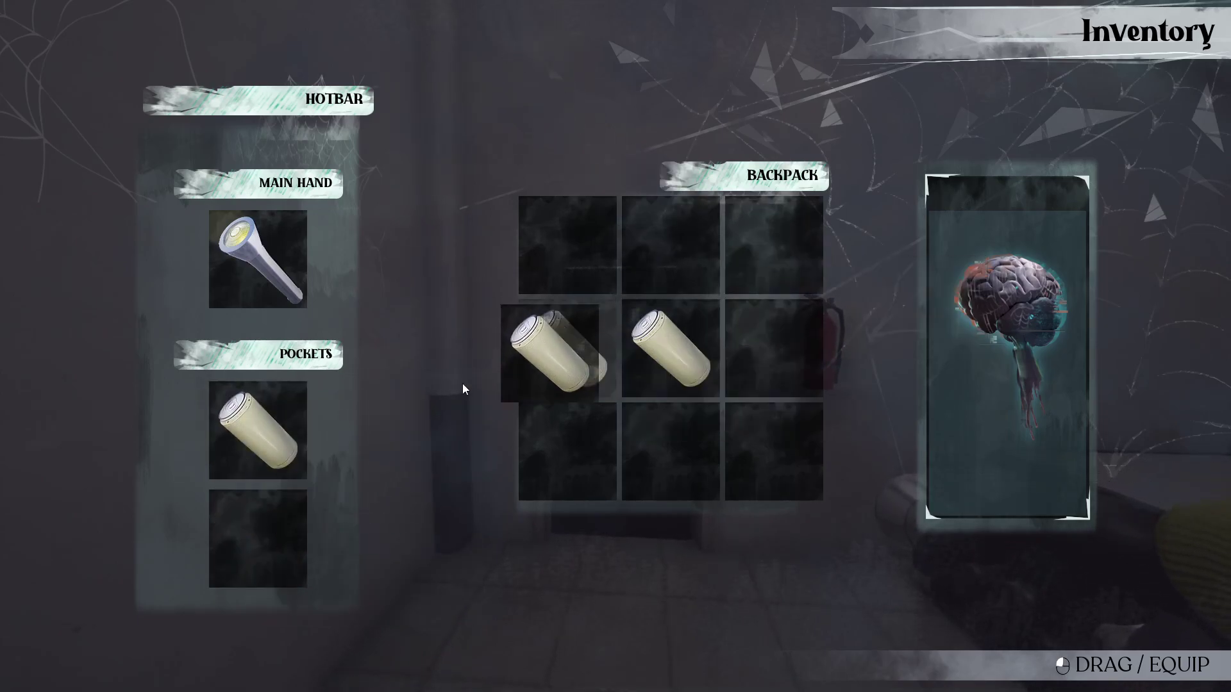
{"action": "left_click_drag", "start_coordinate": [275, 509], "coordinate": [275, 507]}
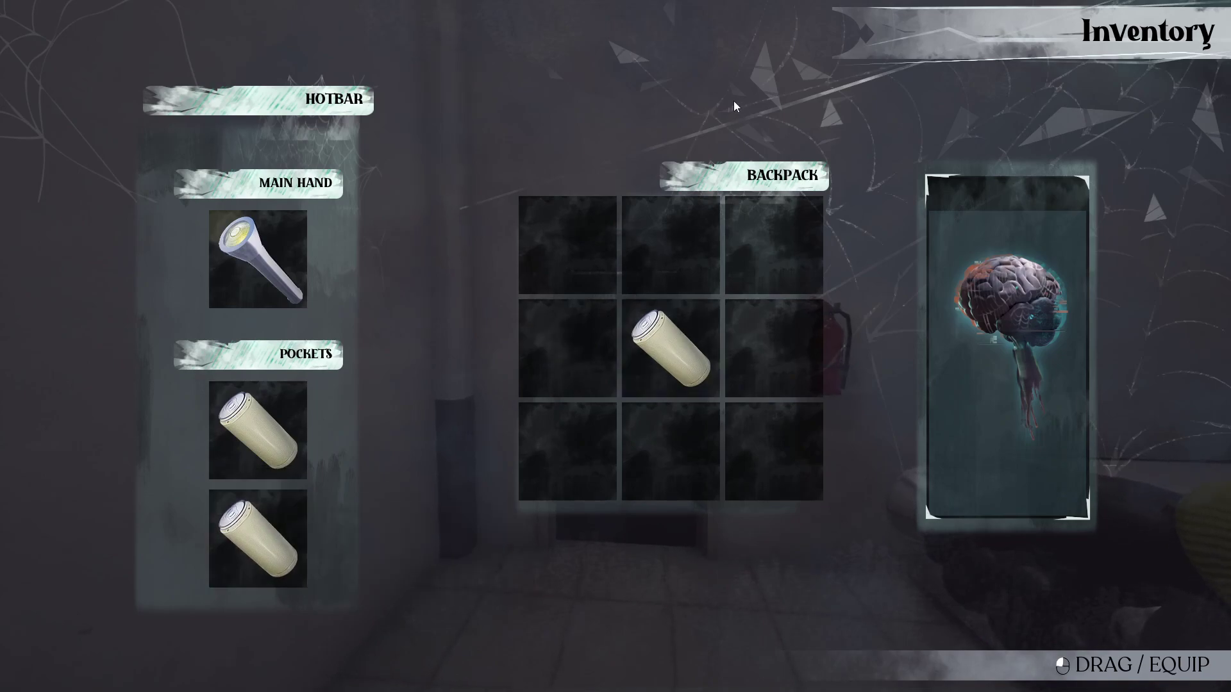
{"action": "key", "text": "Tab"}
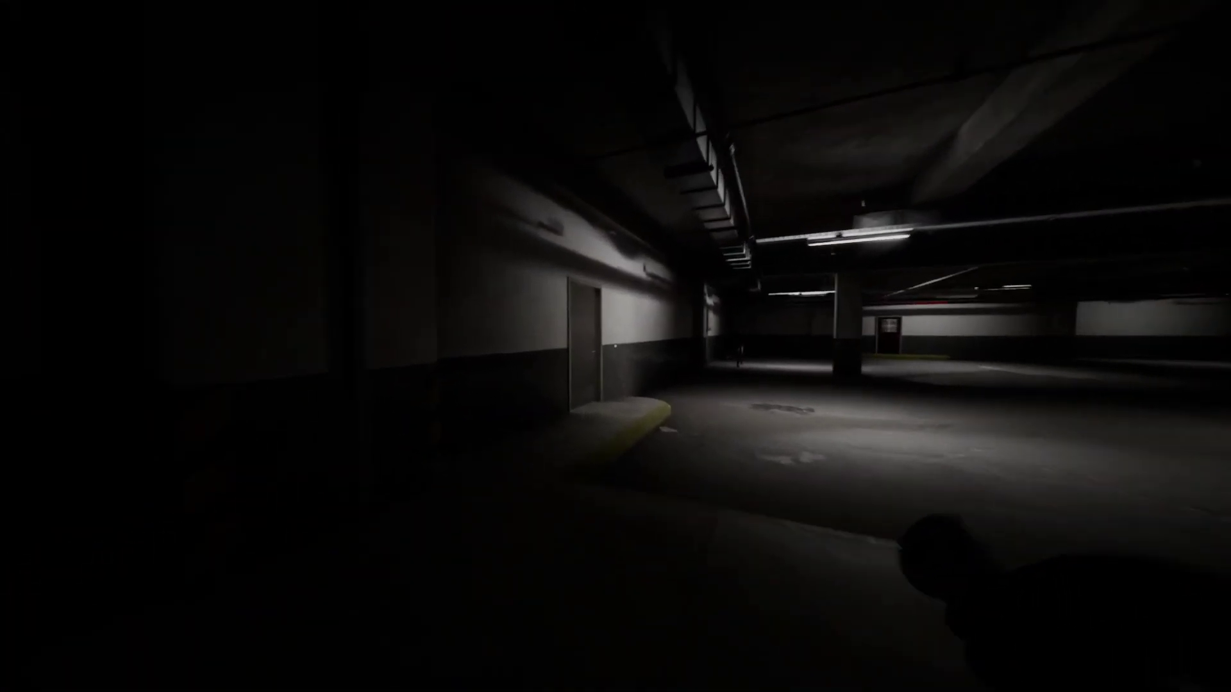
Step: Leave the room and follow the wall across the dark garage toward the green car
{"action": "key", "text": "e"}
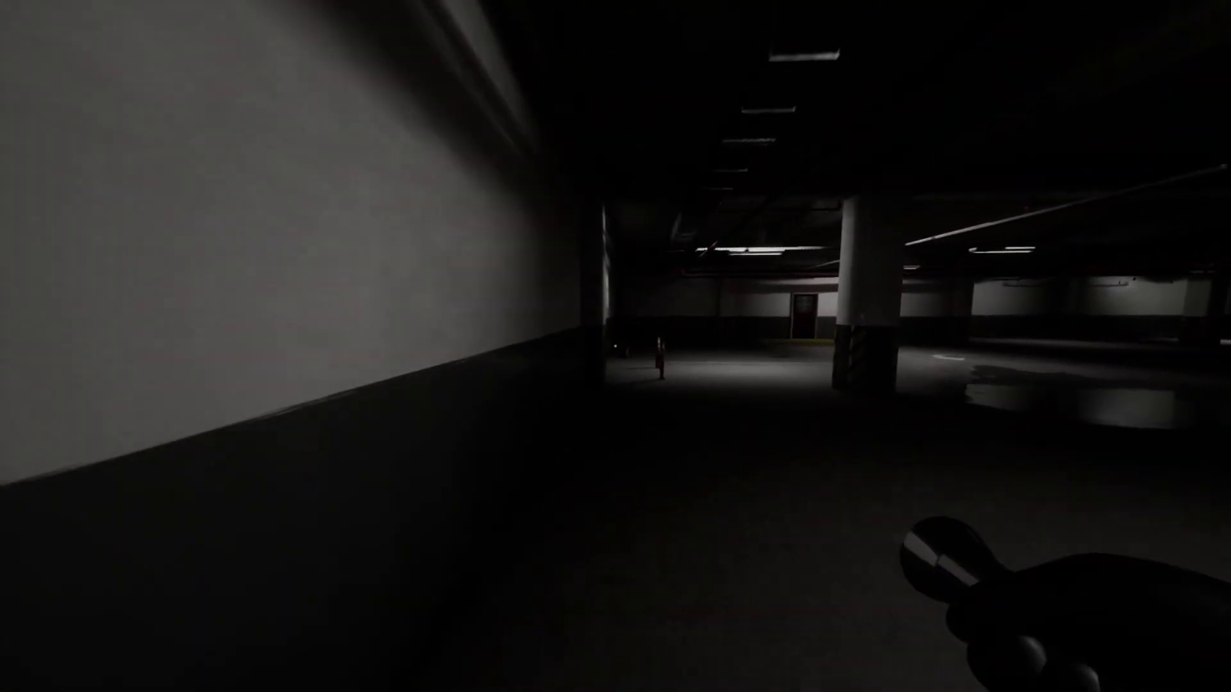
{"action": "key", "text": "w"}
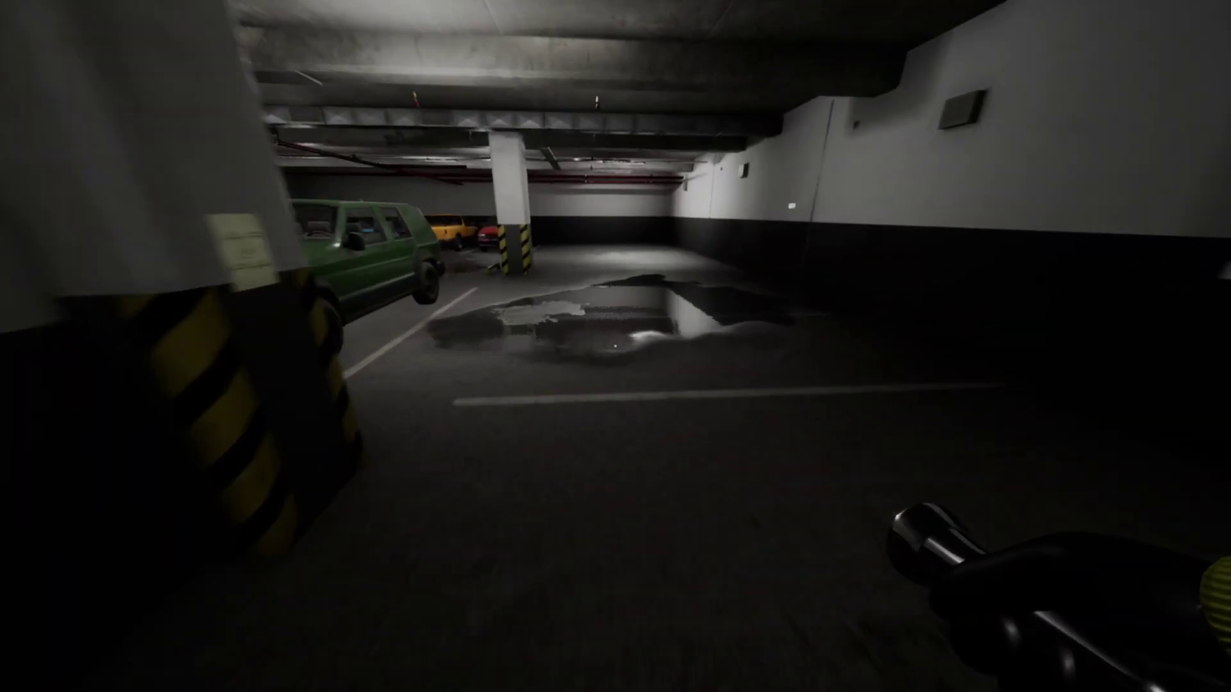
Step: Walk past the green car, the cyan and red cars and the yellow pickup toward the empty bays
{"action": "key", "text": "w"}
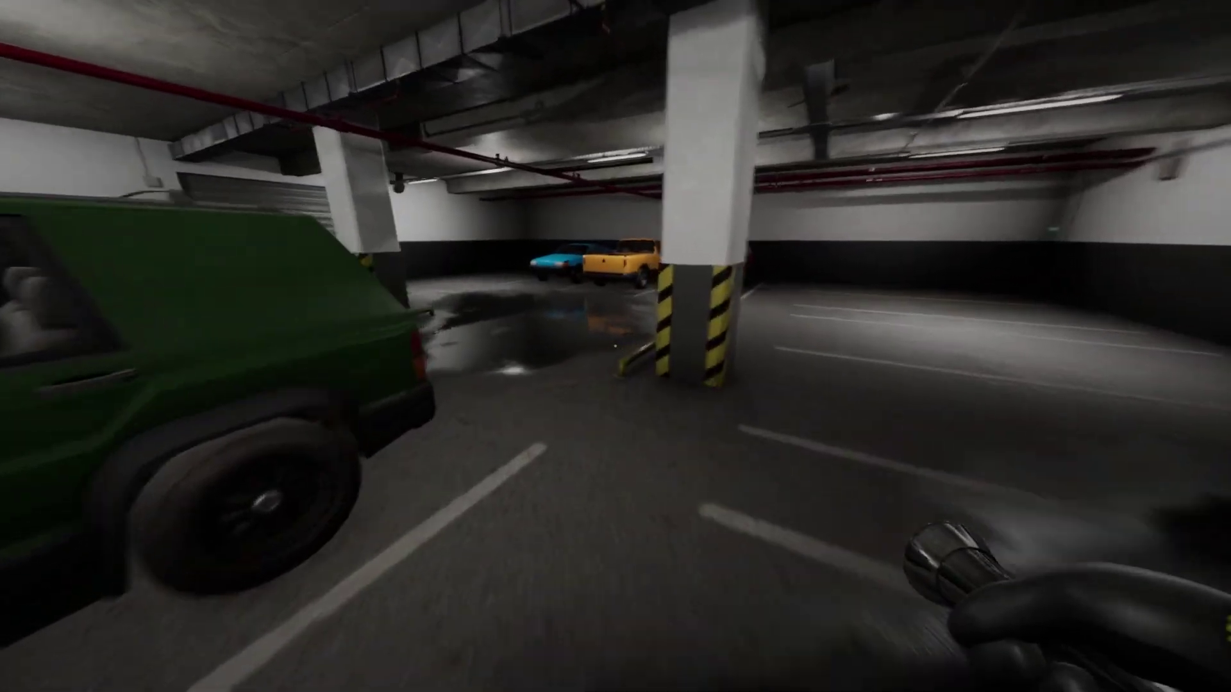
{"action": "key", "text": "w"}
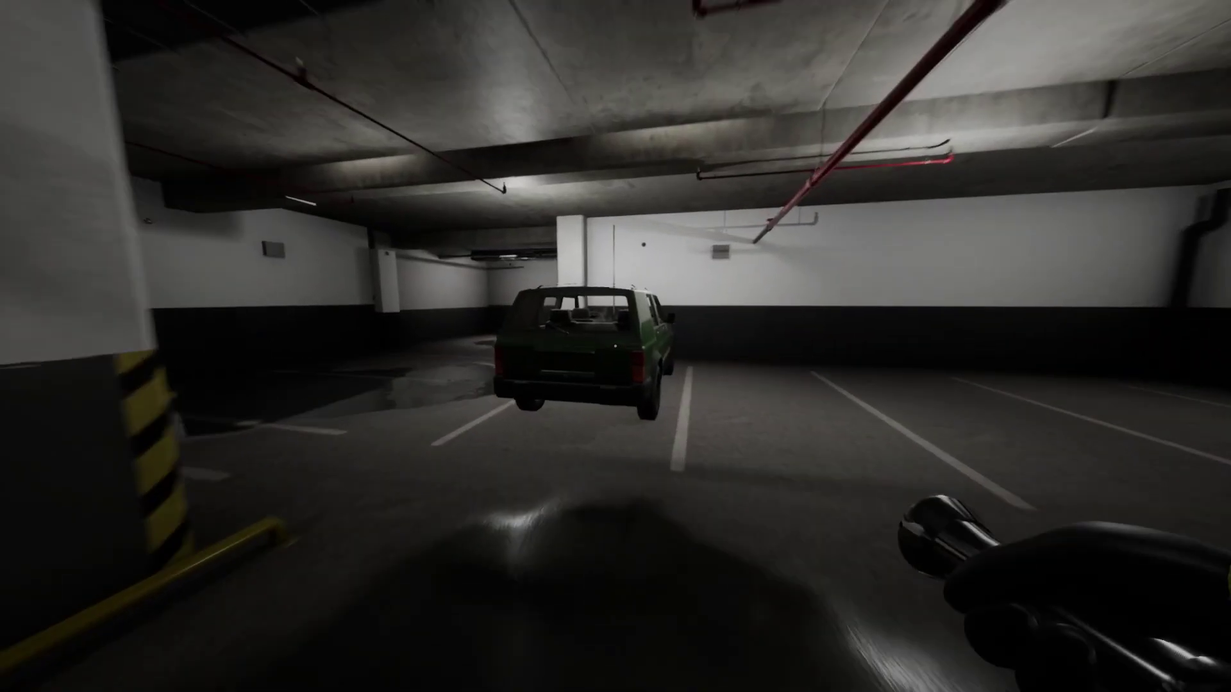
{"action": "key", "text": "w"}
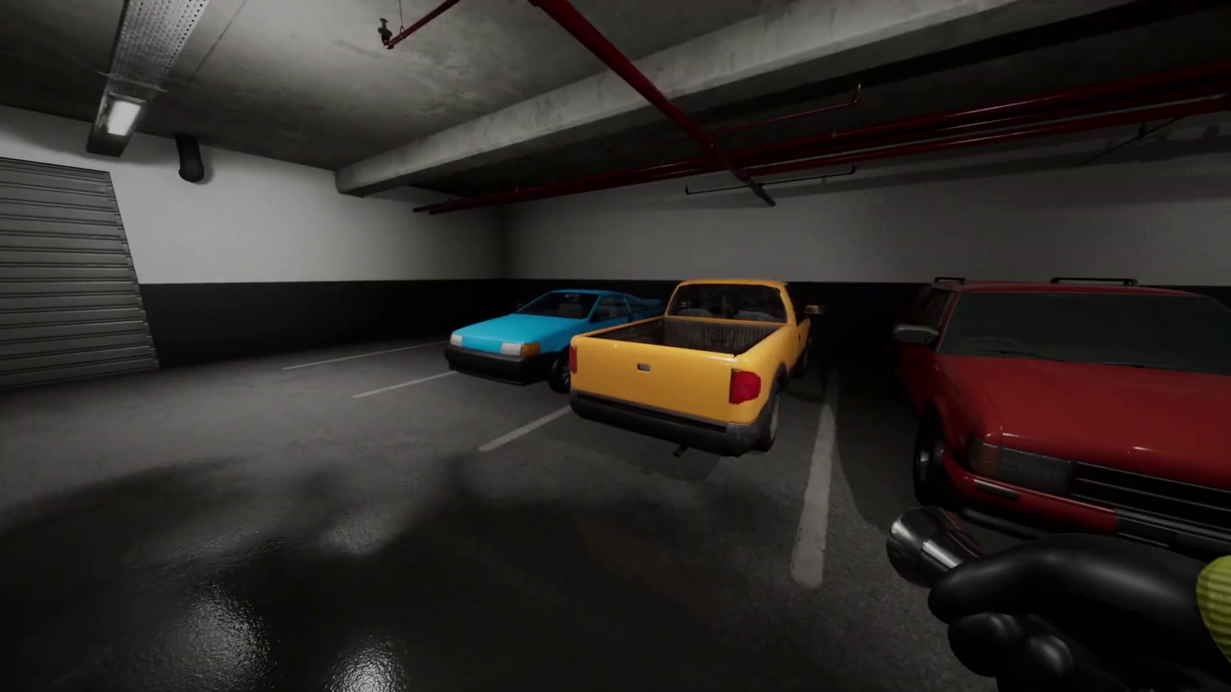
{"action": "key", "text": "w"}
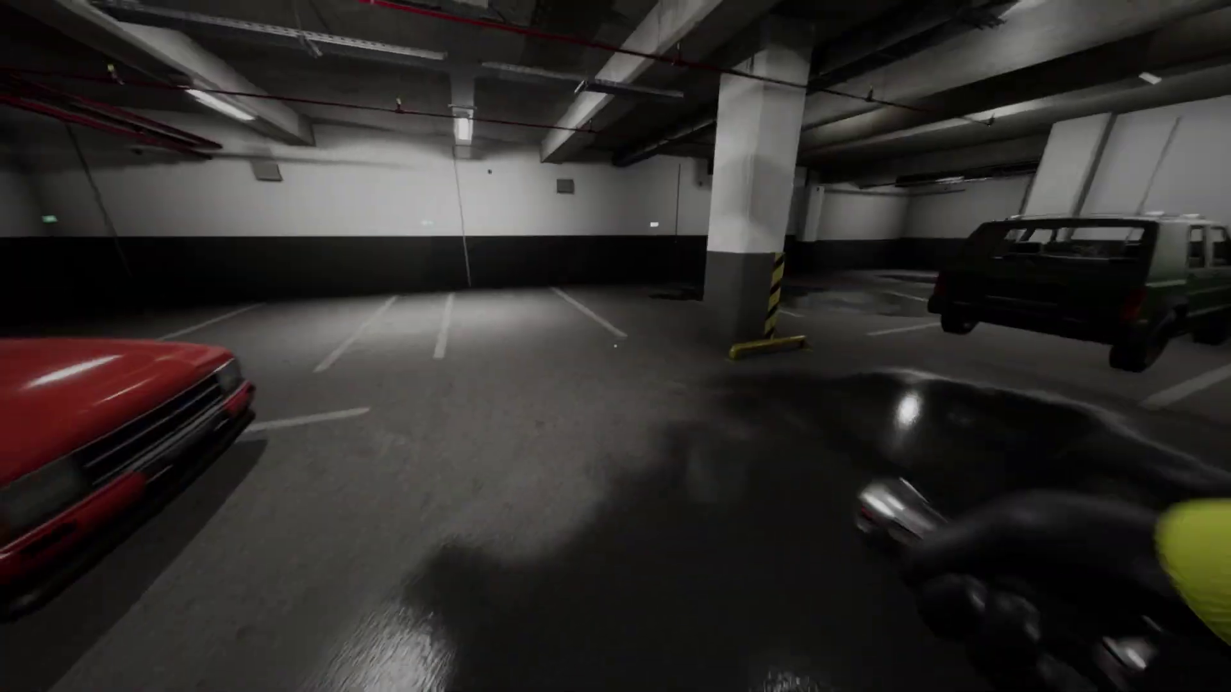
{"action": "key", "text": "w"}
{"action": "key", "text": "w"}
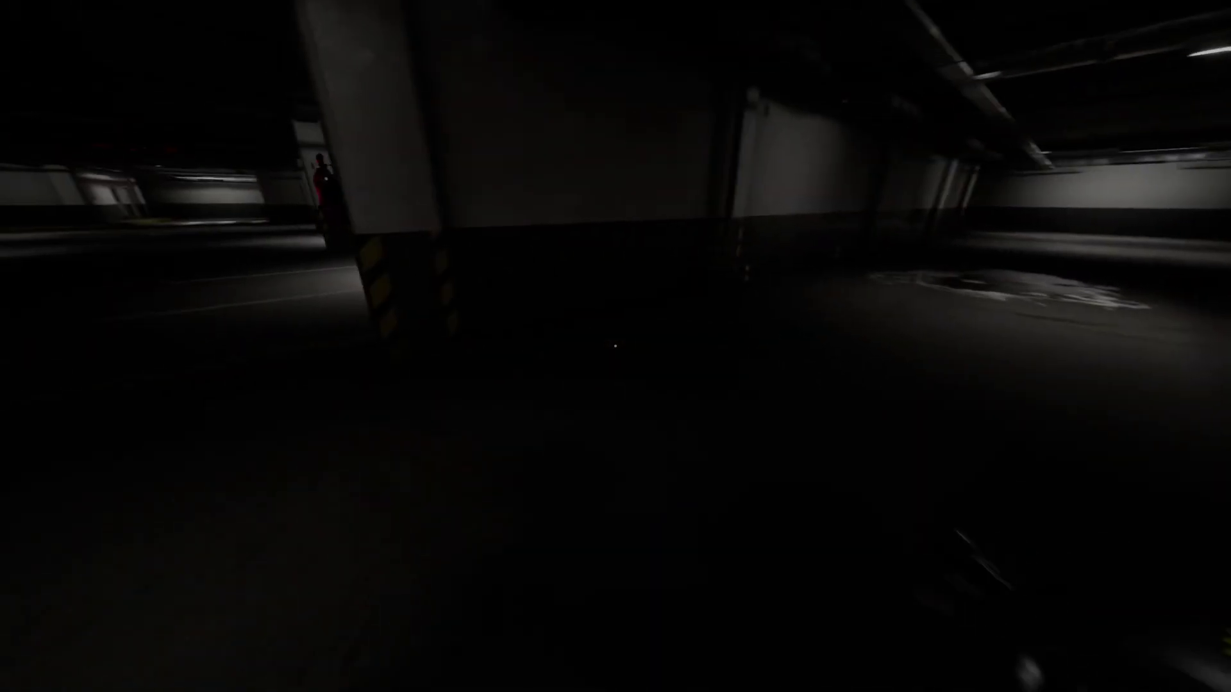
Step: Cross the dark garage and follow the corridor past the puddle to the elevator
{"action": "key", "text": "w"}
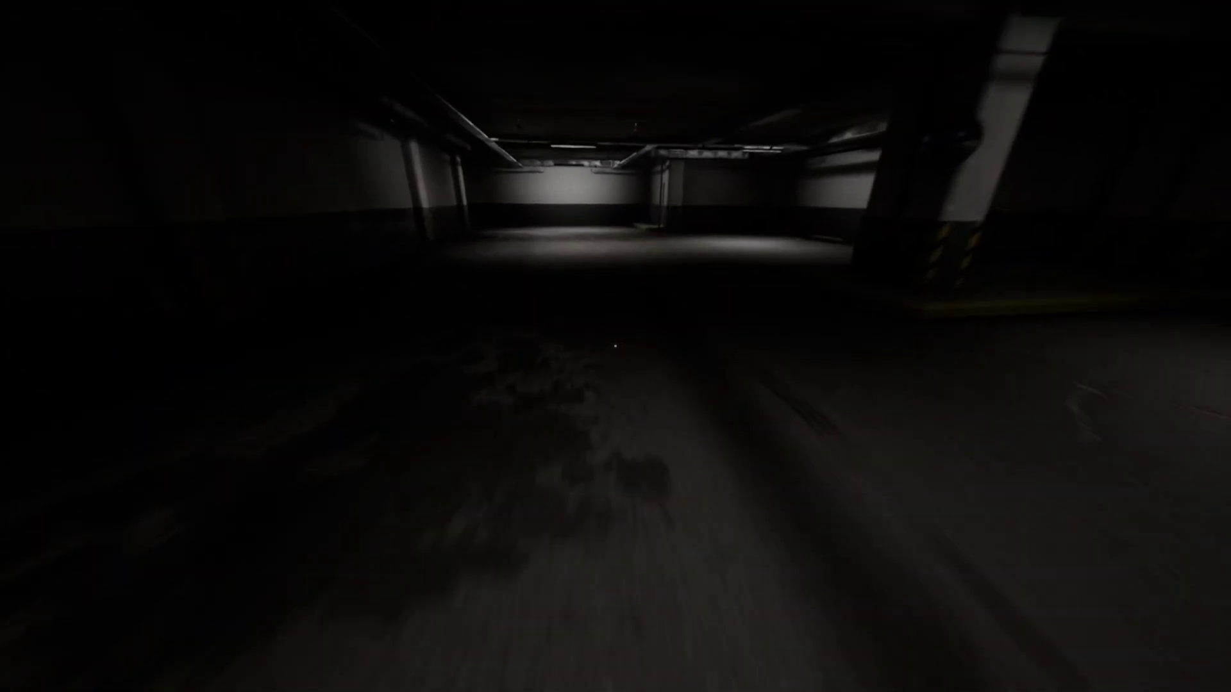
{"action": "key", "text": "w"}
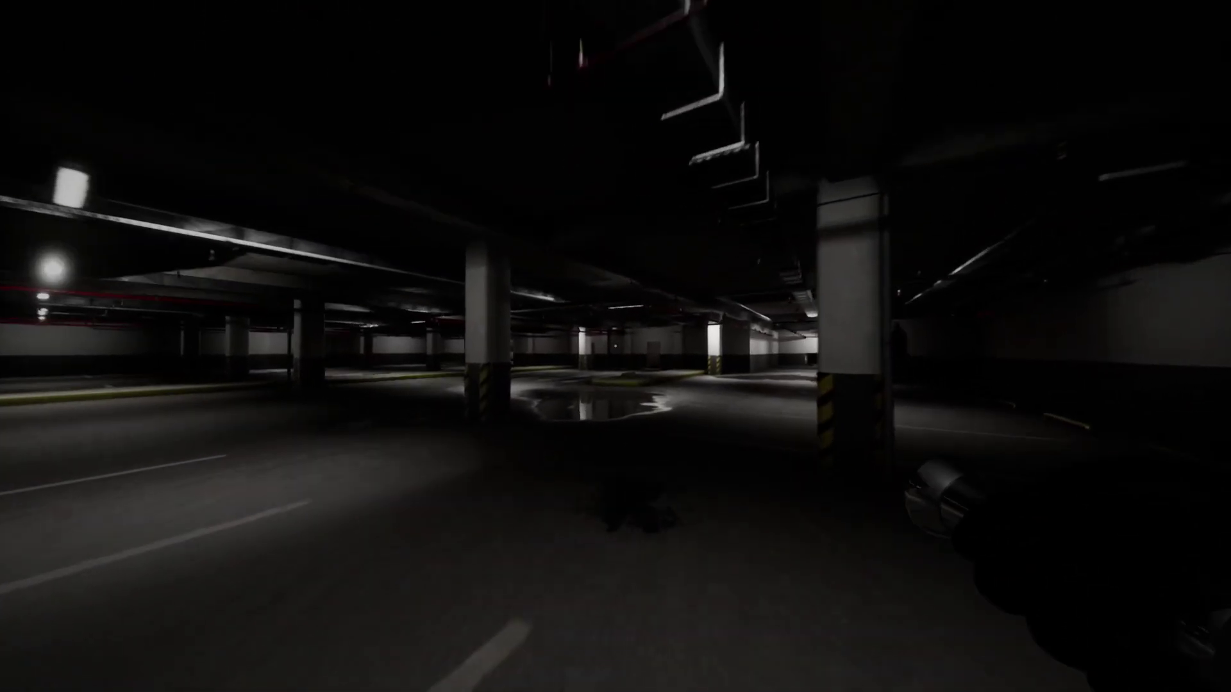
{"action": "key", "text": "w"}
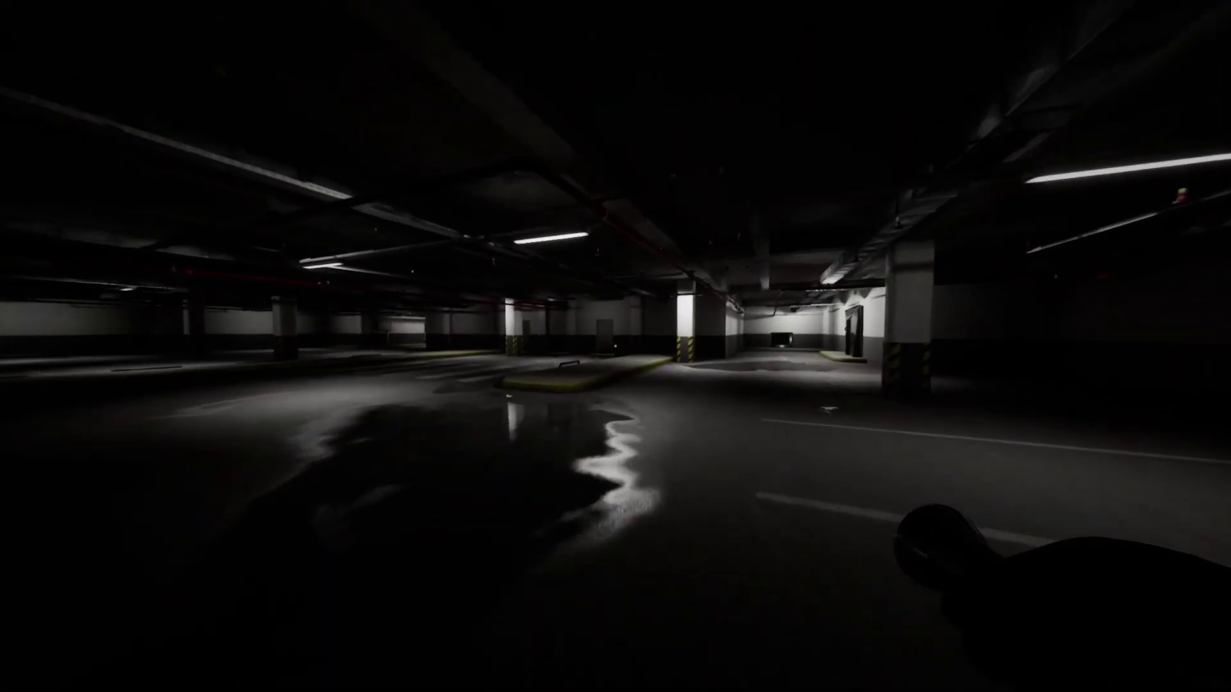
{"action": "key", "text": "w"}
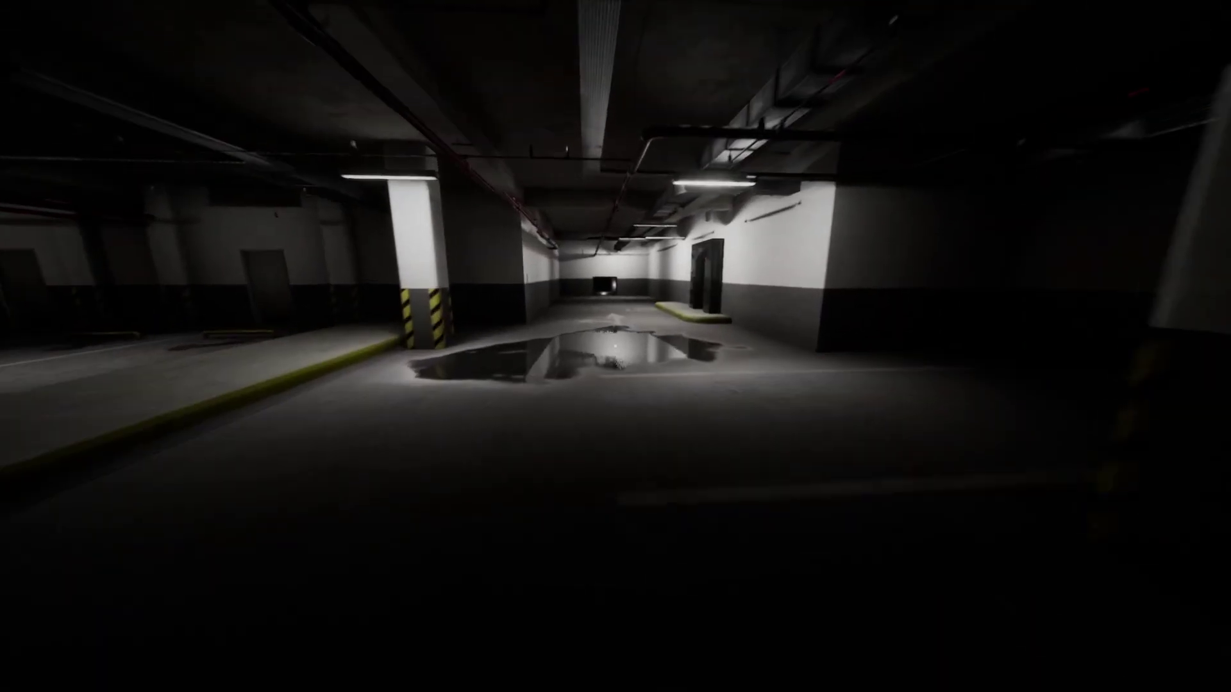
{"action": "key", "text": "w"}
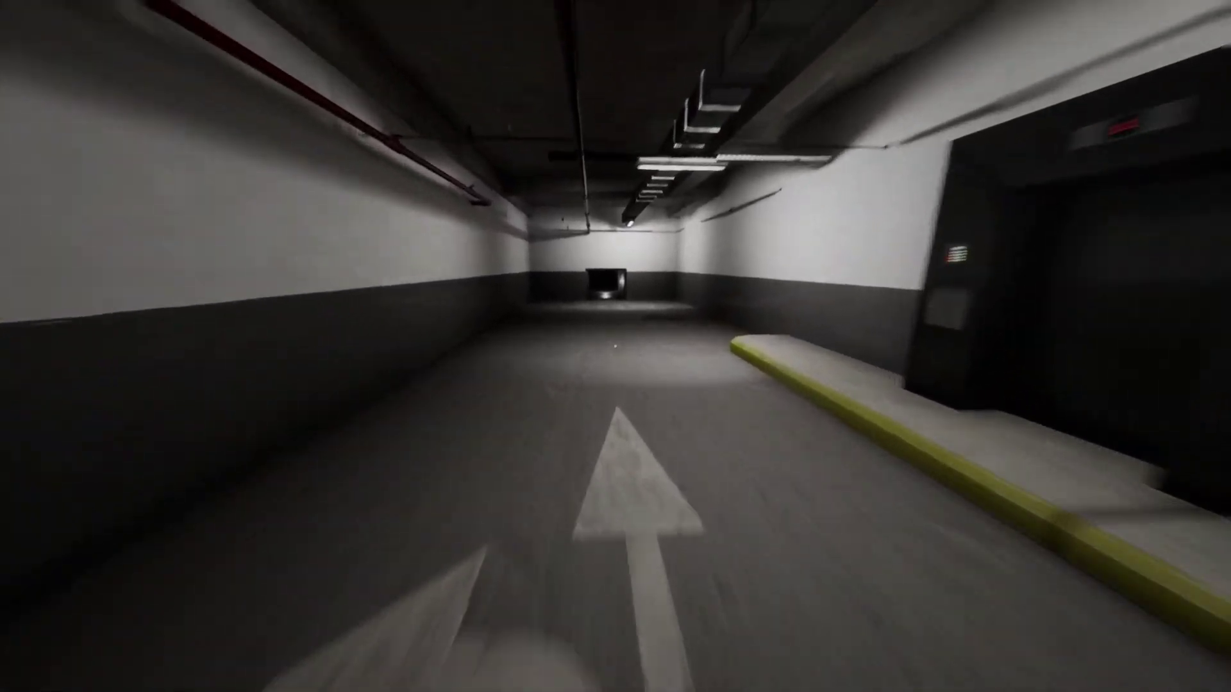
{"action": "key", "text": "w"}
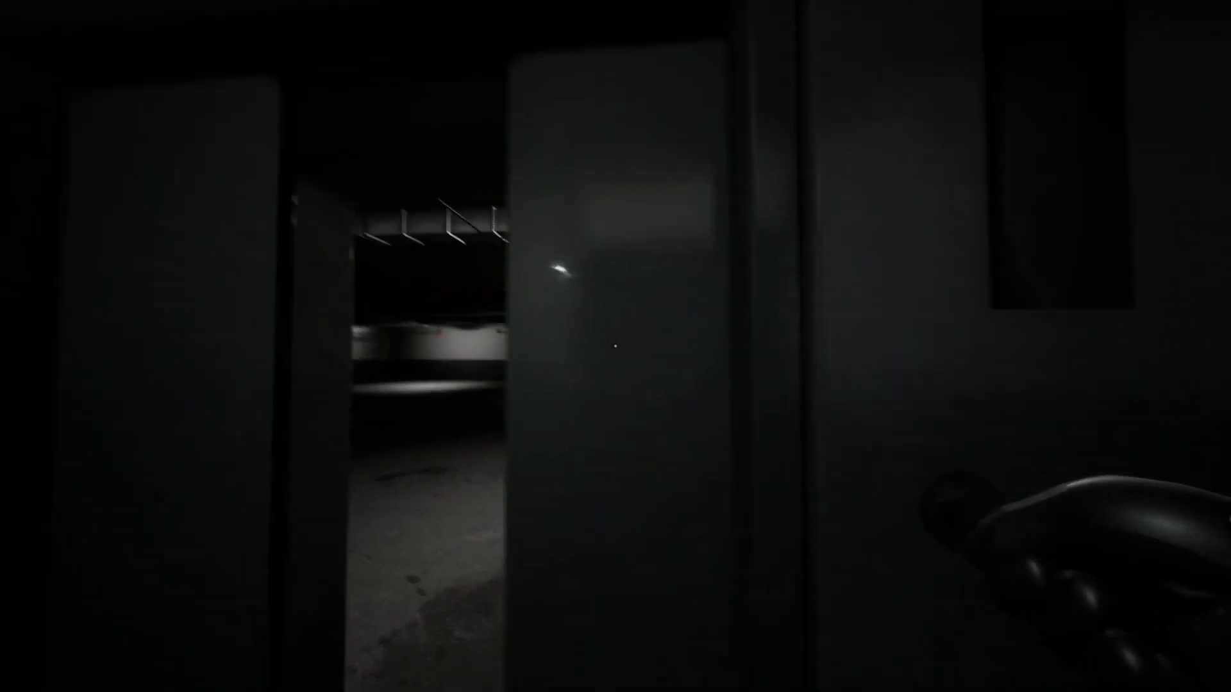
Step: Step out of the elevator, briefly check the inventory, and move into the new garage
{"action": "key", "text": "w"}
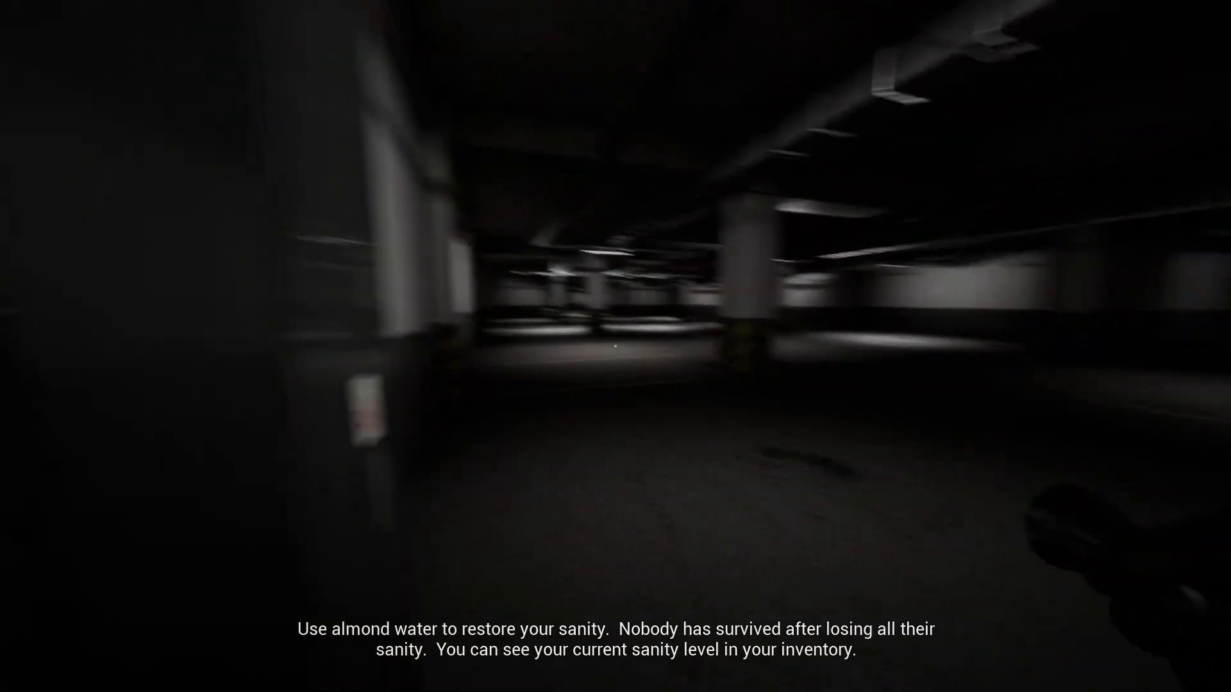
{"action": "key", "text": "Tab"}
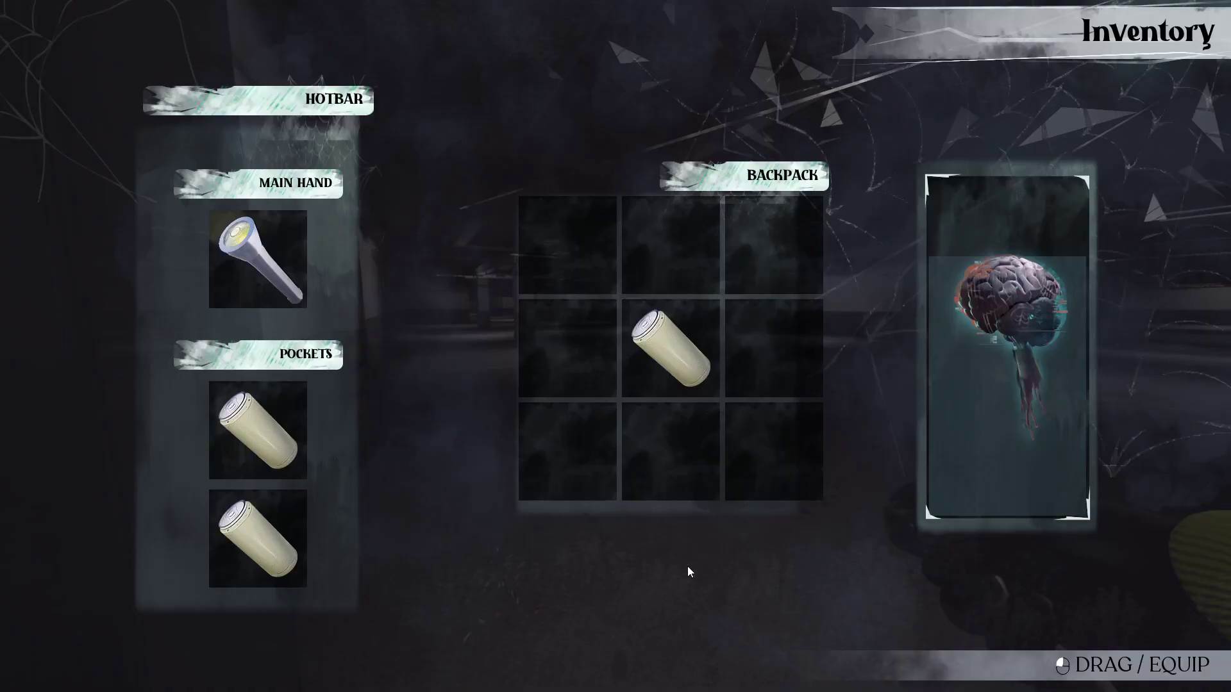
{"action": "key", "text": "Tab"}
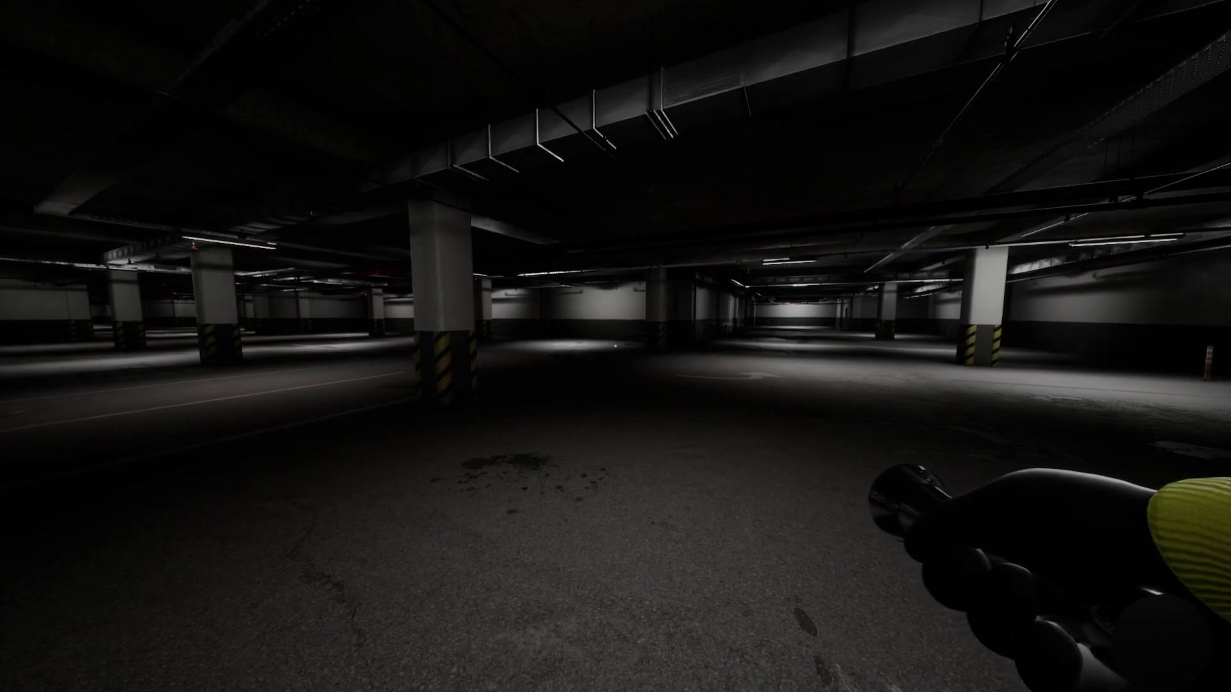
{"action": "key", "text": "w"}
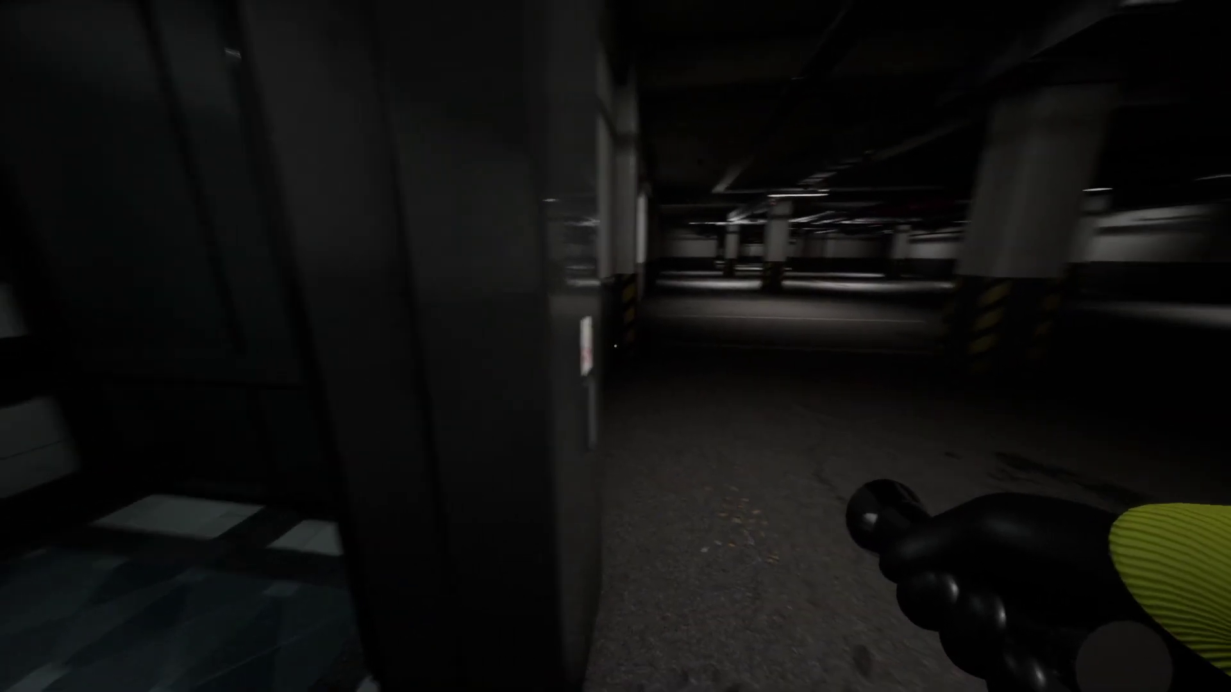
Step: Walk along the elevator wall, toggle the flashlight, and turn toward the open garage
{"action": "key", "text": "w"}
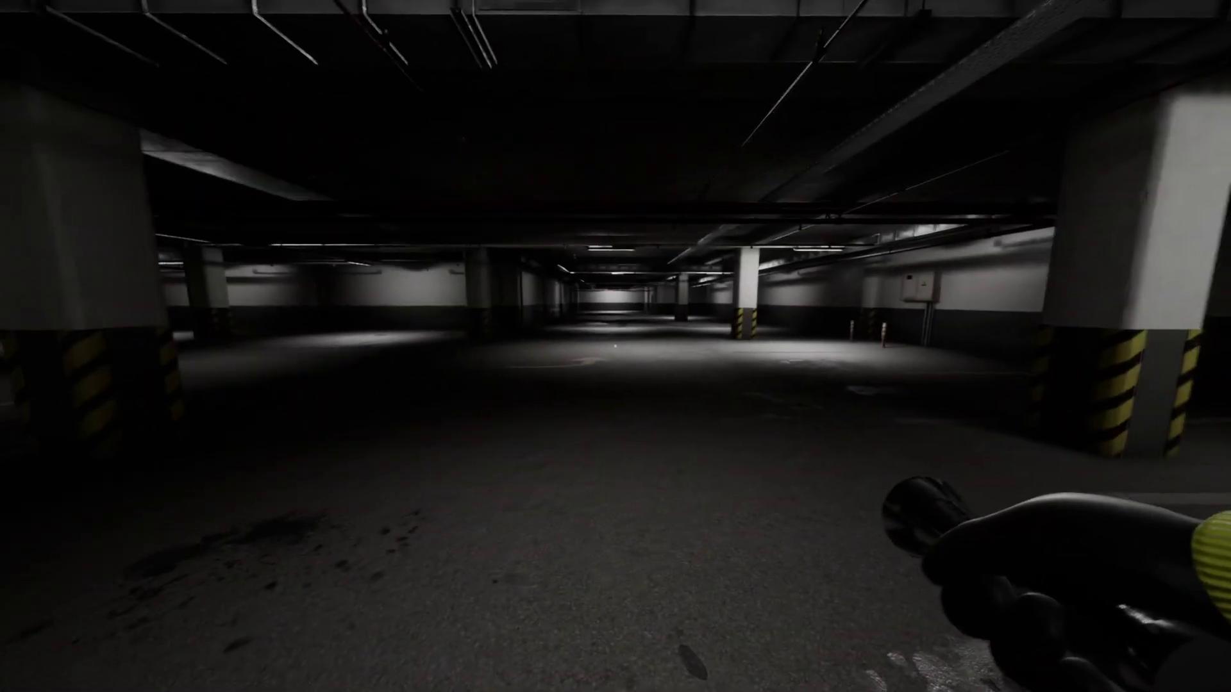
{"action": "key", "text": "w"}
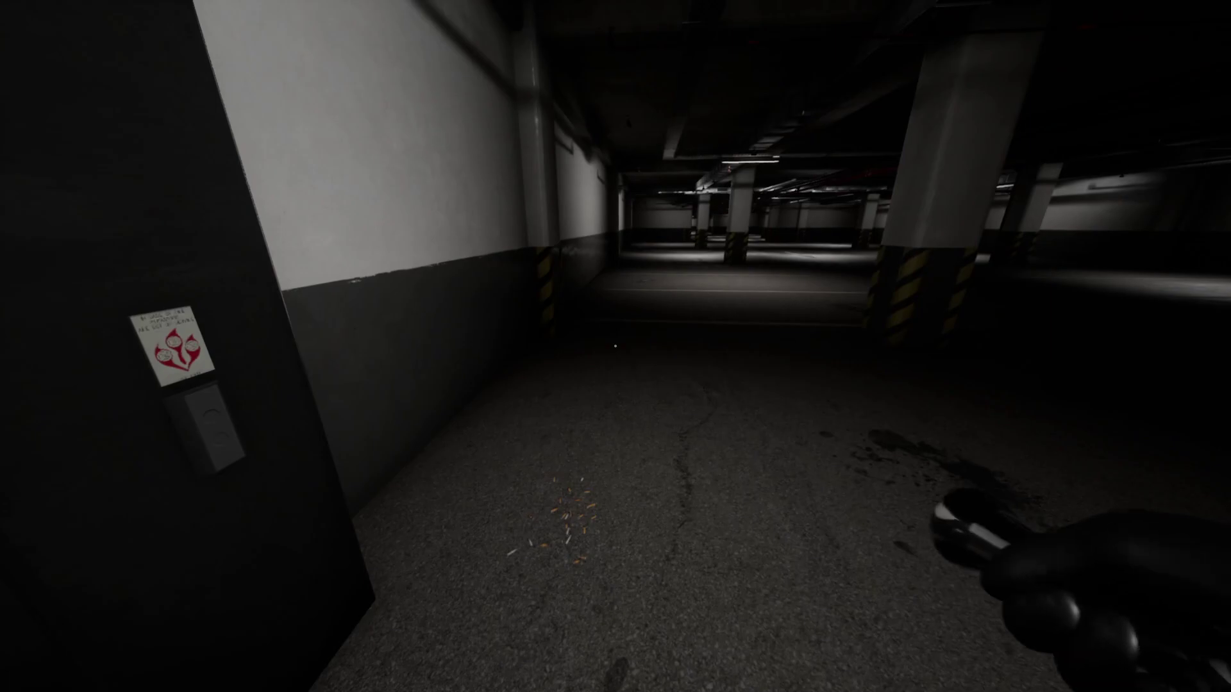
{"action": "key", "text": "w"}
{"action": "key", "text": "f"}
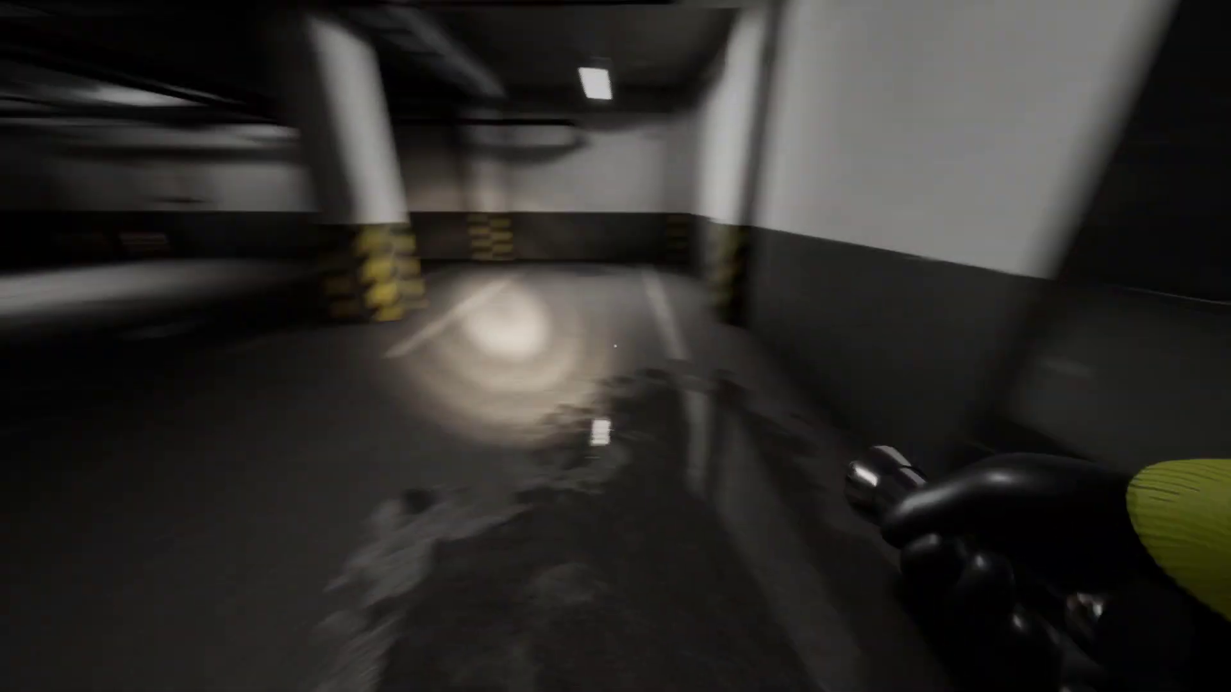
{"action": "key", "text": "f"}
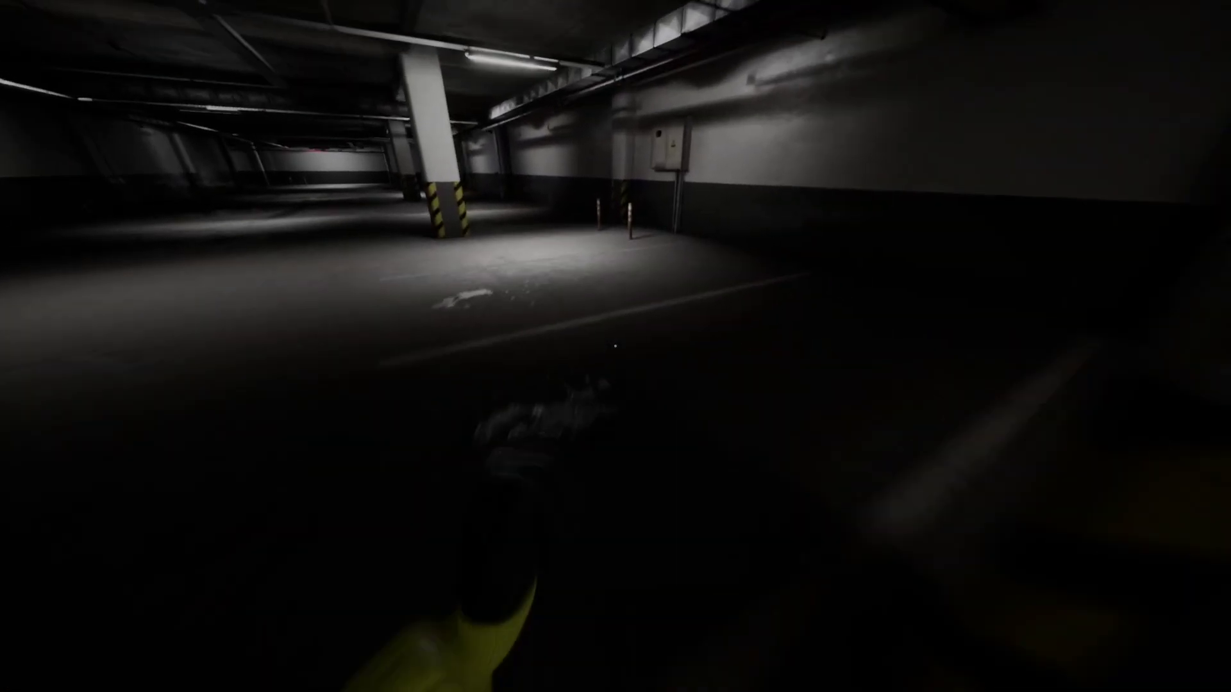
Step: Walk through the garage into the tiled locker room up to the white lockers
{"action": "key", "text": "w"}
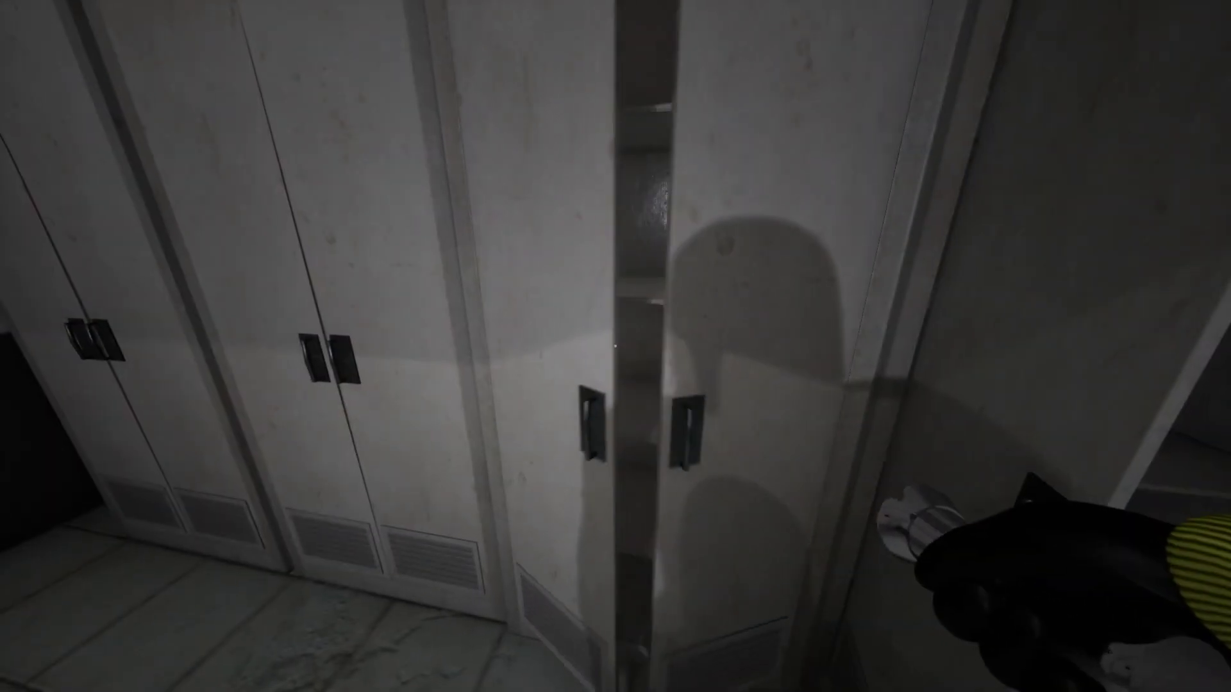
Step: Open the ajar locker and the two closed lockers, finding them empty
{"action": "left_click", "coordinate": [615, 346]}
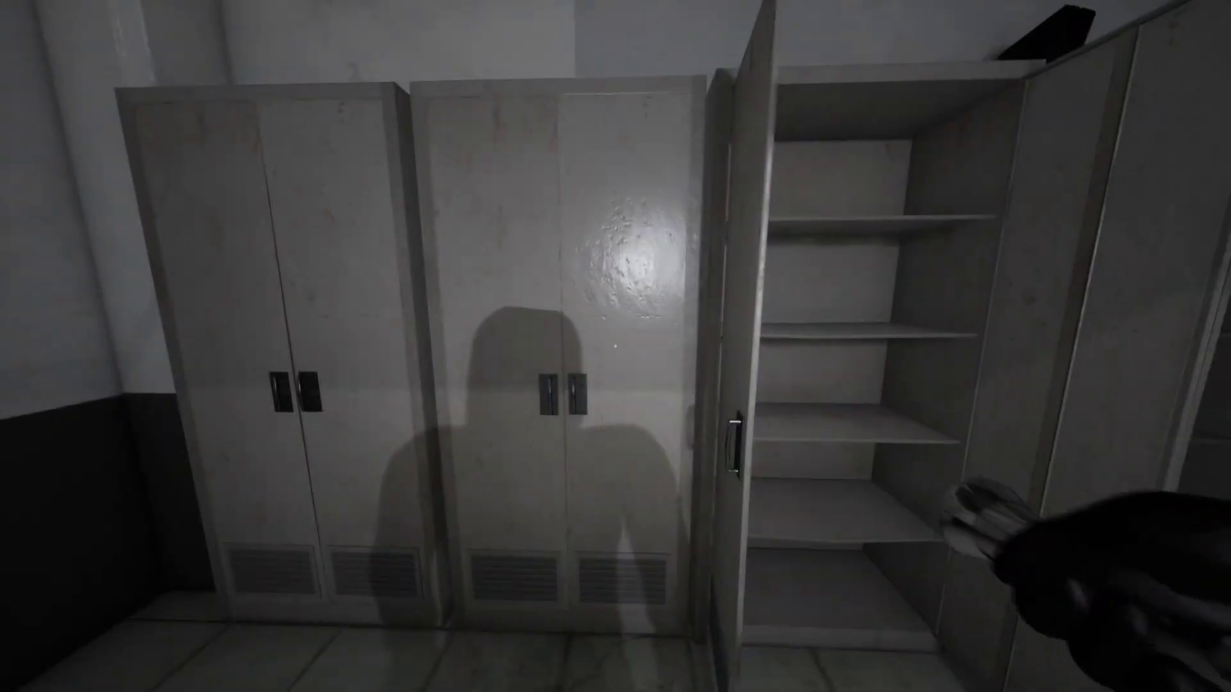
{"action": "left_click", "coordinate": [616, 345]}
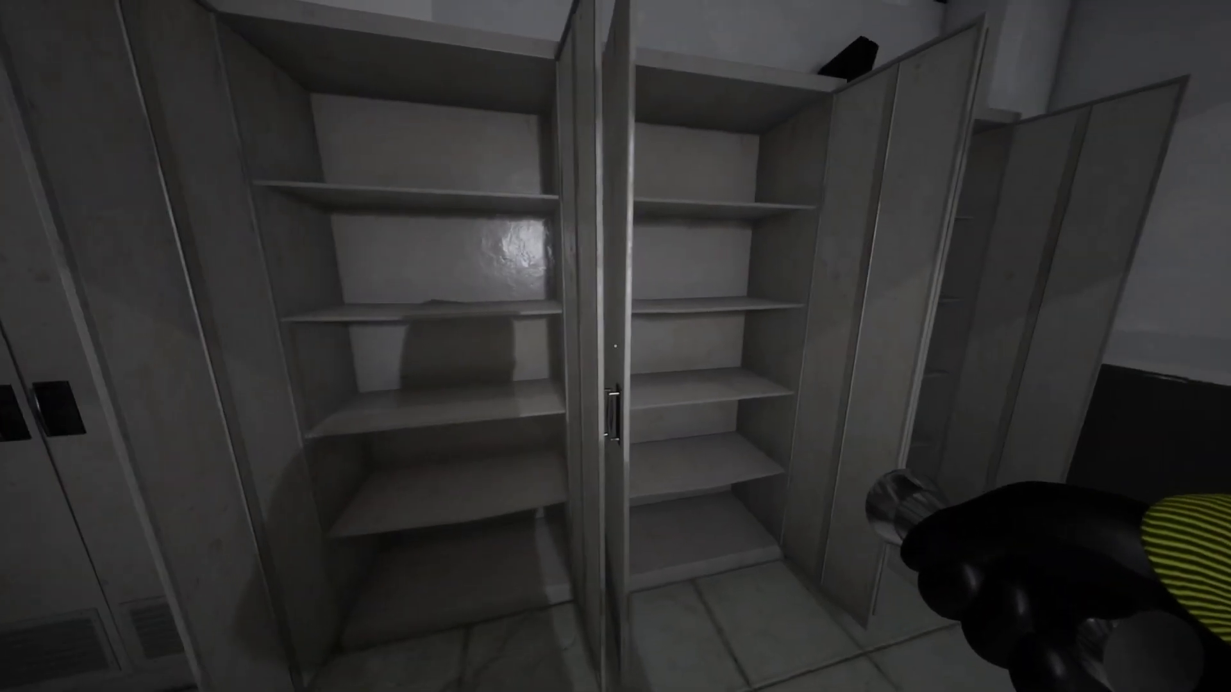
{"action": "left_click", "coordinate": [616, 346]}
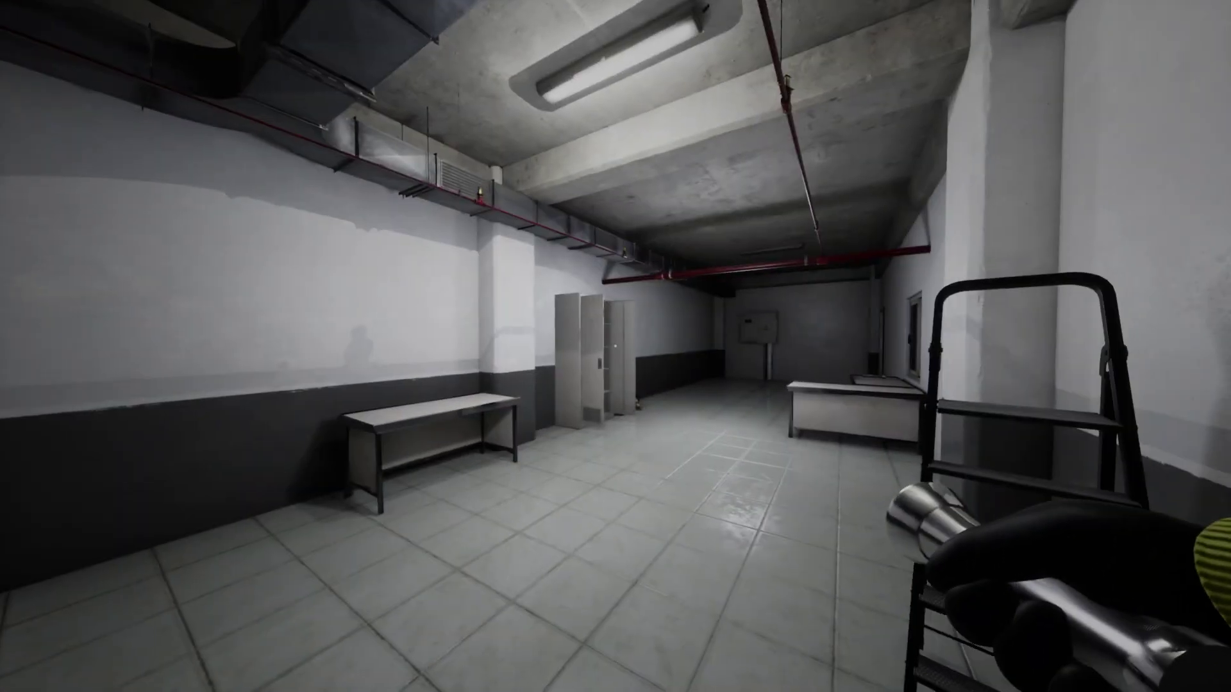
Step: Walk down the corridor past the lockers and bring up the inventory
{"action": "key", "text": "w"}
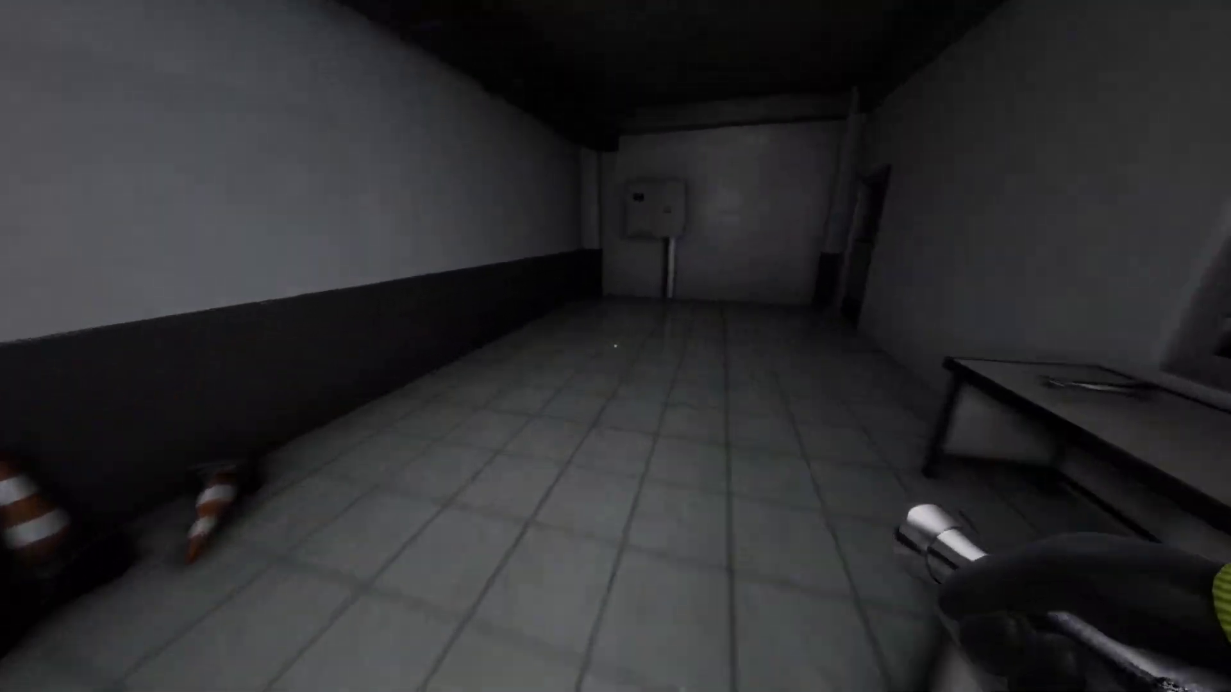
{"action": "key", "text": "w"}
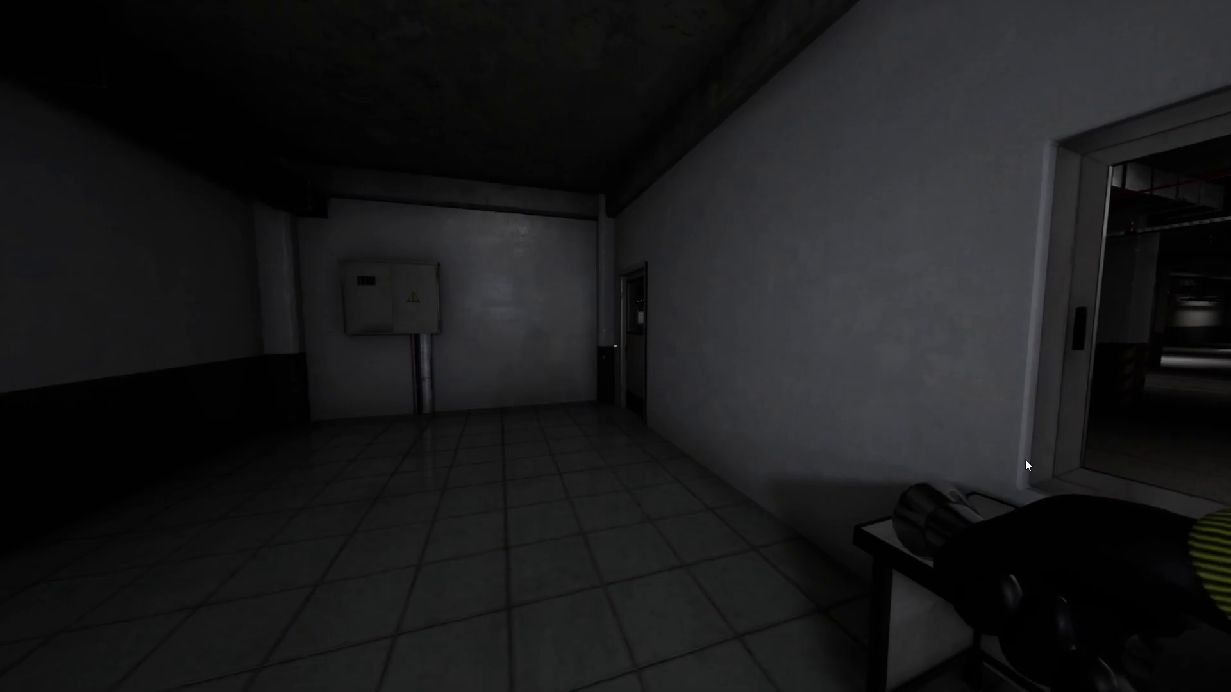
{"action": "key", "text": "Tab"}
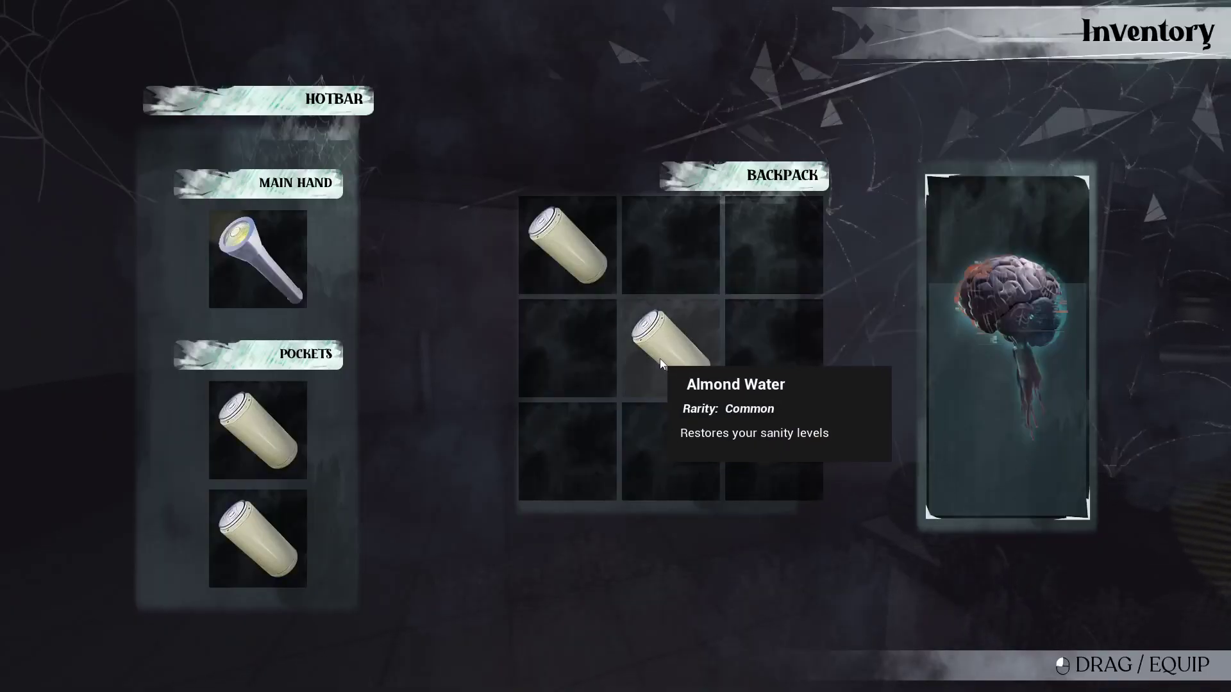
Step: Move the almond water into the main hand, then open and drink it
{"action": "left_click_drag", "start_coordinate": [660, 359], "coordinate": [241, 259]}
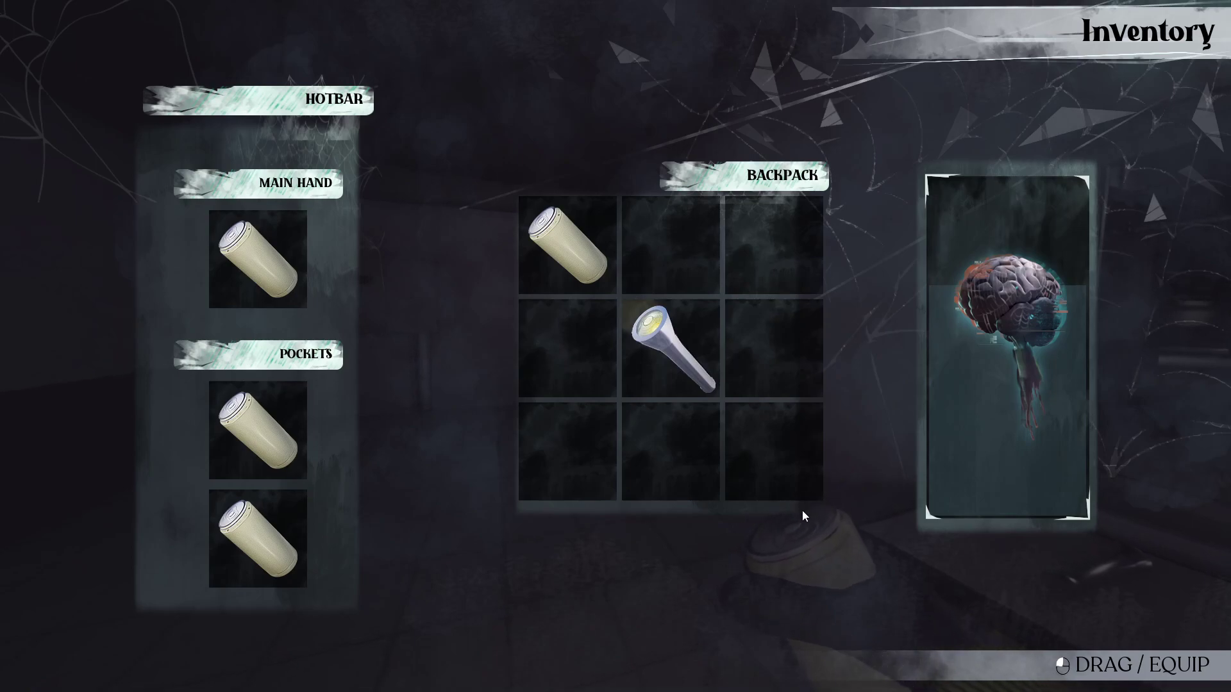
{"action": "key", "text": "Tab"}
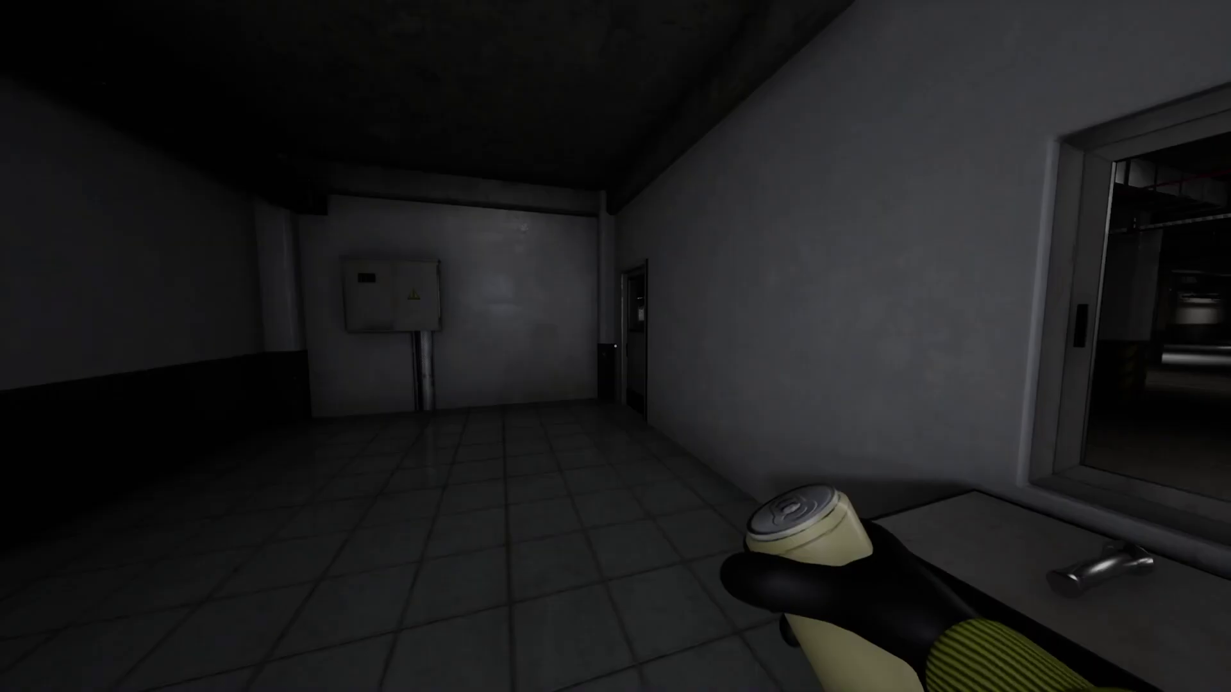
{"action": "left_click", "coordinate": [617, 346]}
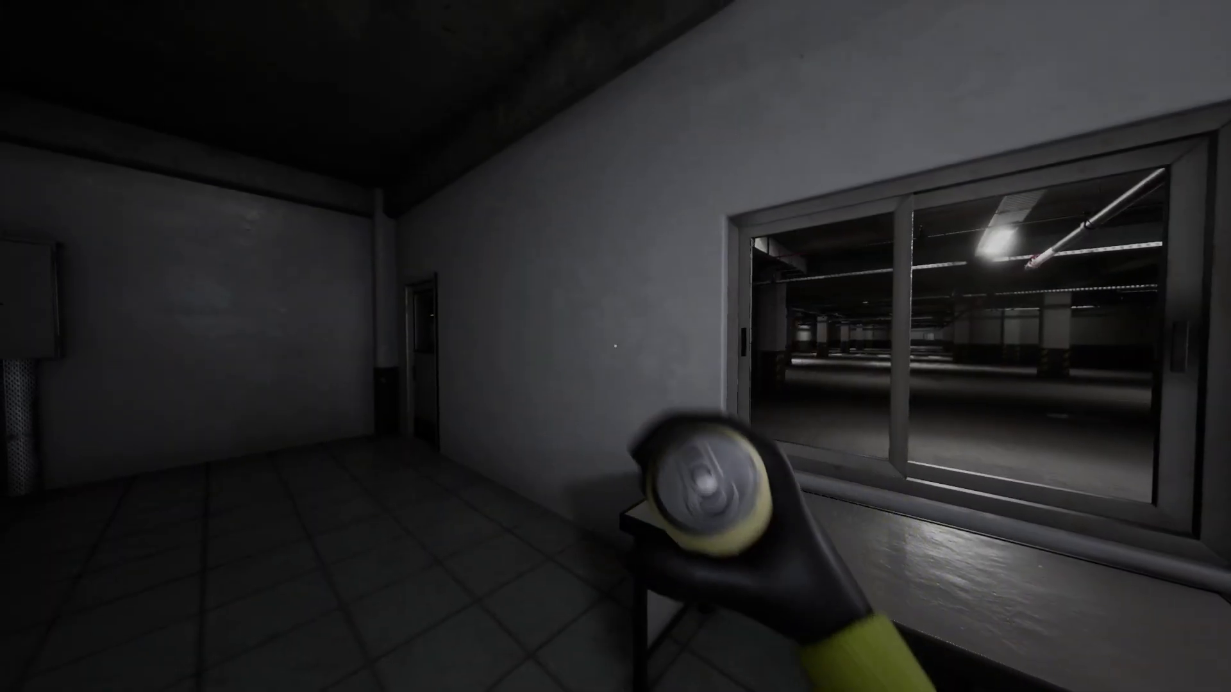
{"action": "left_click", "coordinate": [616, 347]}
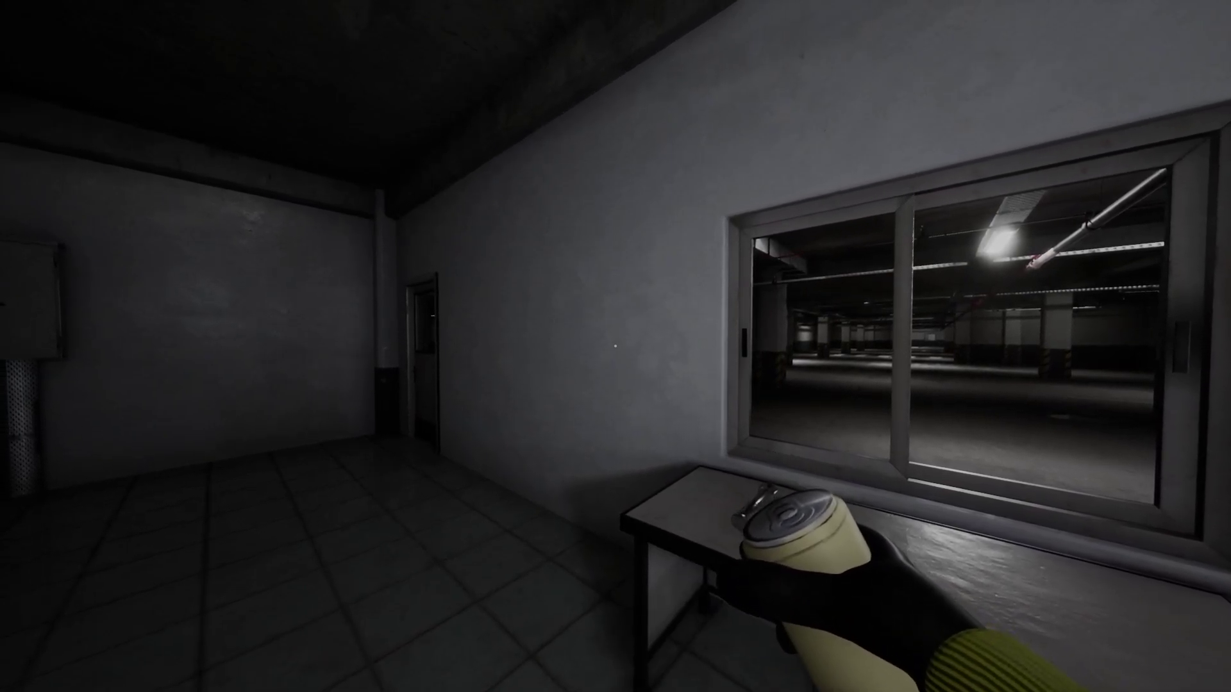
{"action": "left_click", "coordinate": [616, 347]}
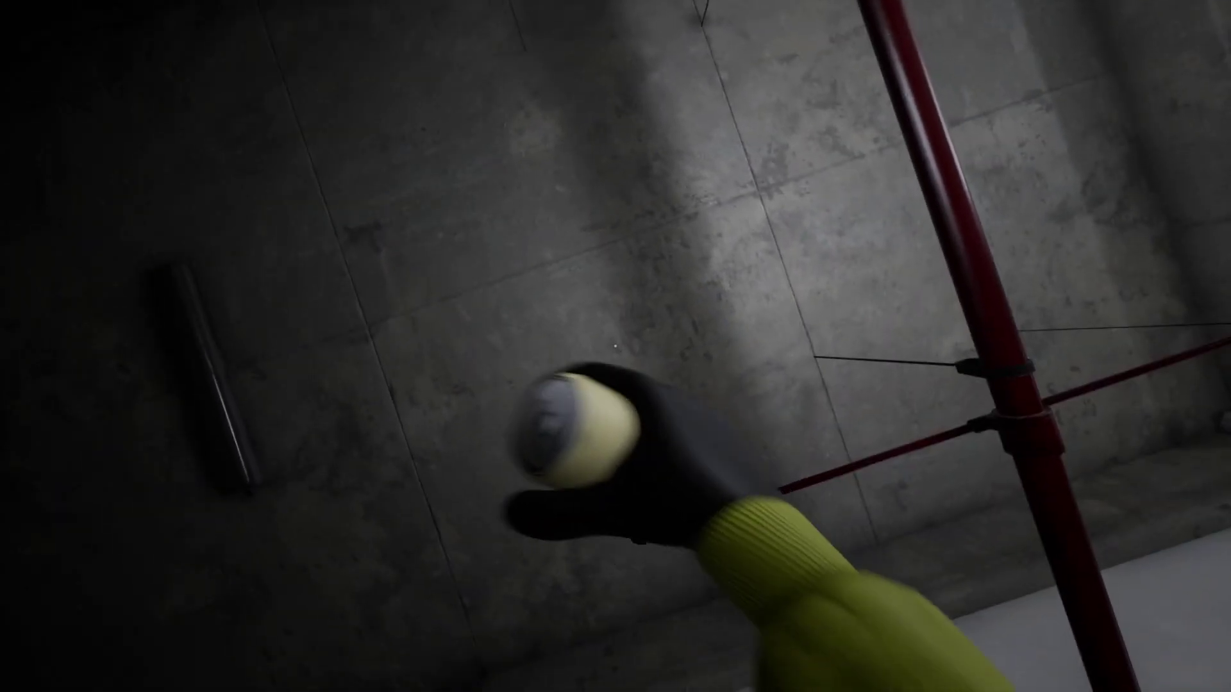
Step: Equip the remaining almond water can from the inventory
{"action": "key", "text": "Tab"}
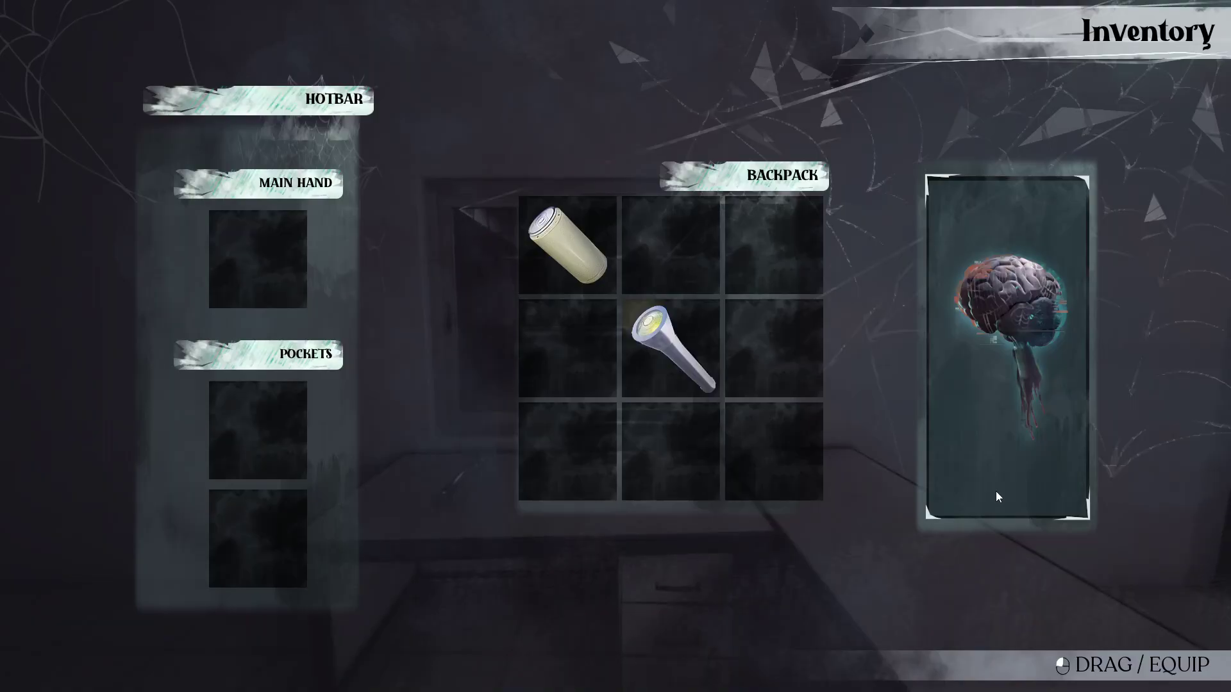
{"action": "left_click", "coordinate": [242, 286]}
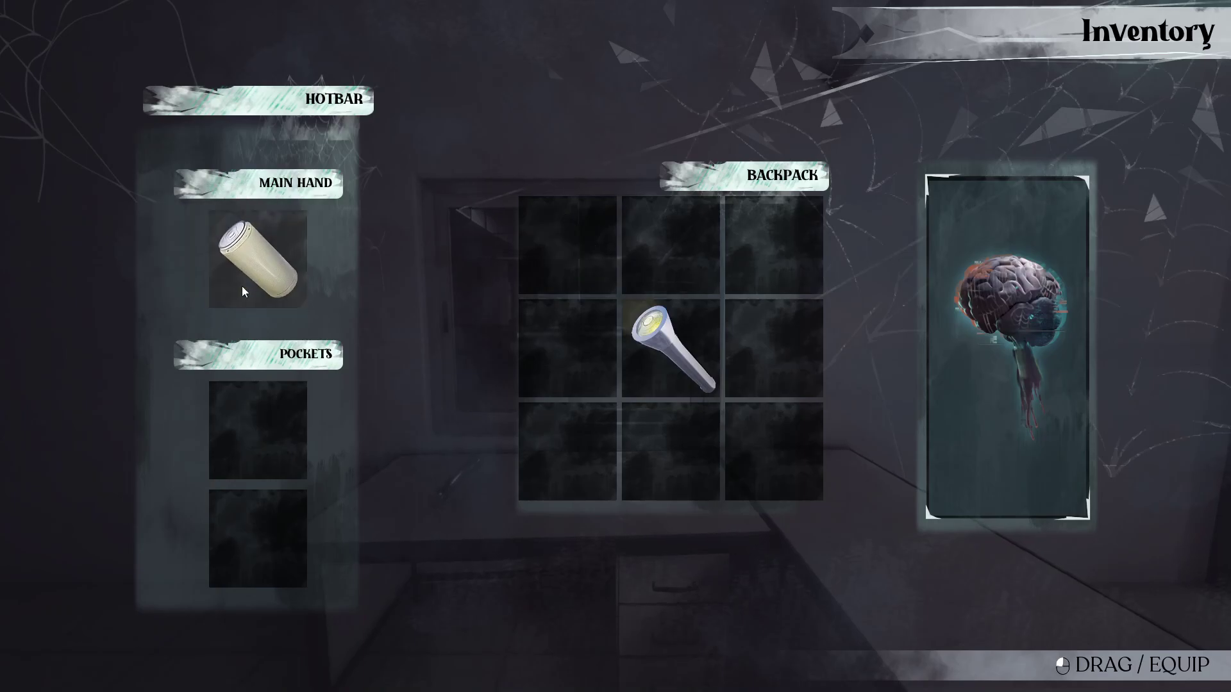
{"action": "key", "text": "Tab"}
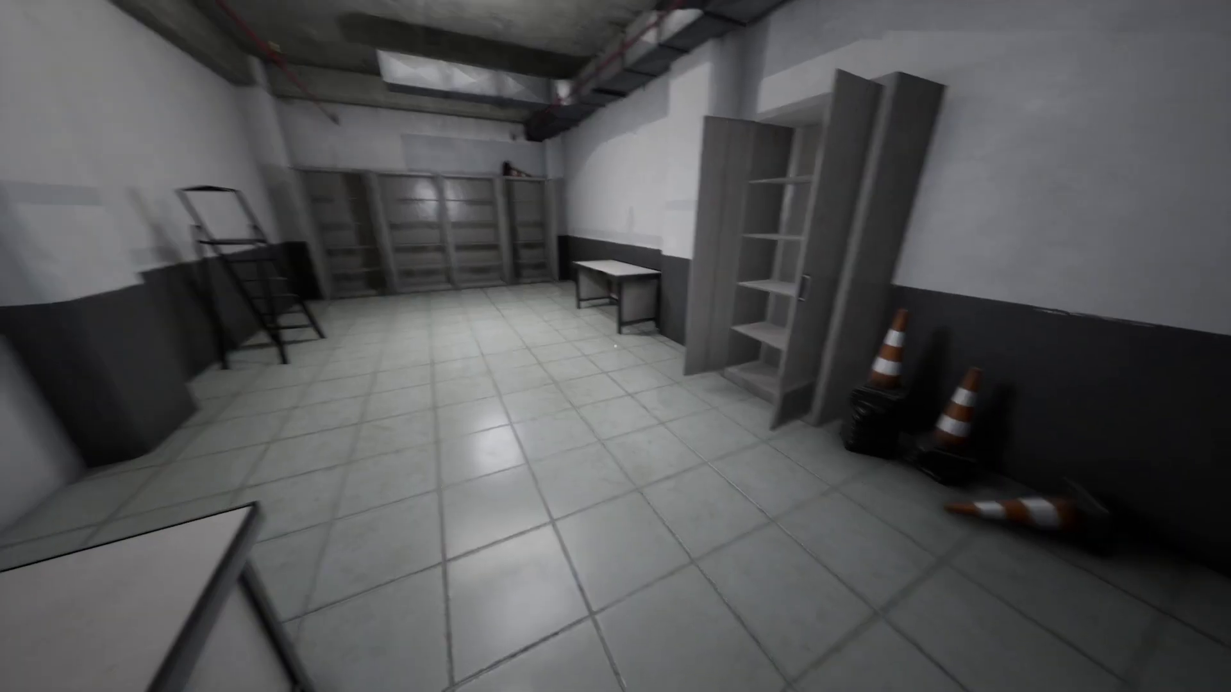
{"action": "key", "text": "Tab"}
Step: Rearrange the inventory with almond water in Pockets and the flashlight in the top-left backpack cell
{"action": "mouse_move", "coordinate": [277, 263]}
{"action": "left_mouse_down"}
{"action": "mouse_move", "coordinate": [631, 260]}
{"action": "mouse_move", "coordinate": [256, 254]}
{"action": "left_mouse_up"}
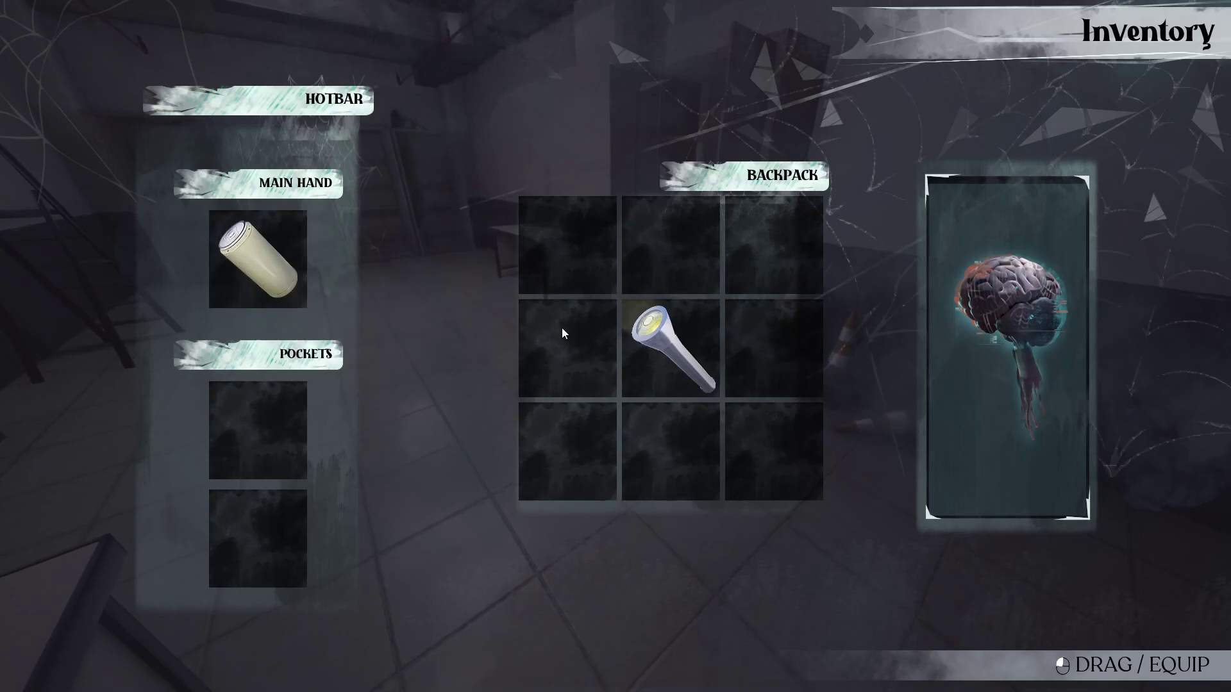
{"action": "left_click_drag", "start_coordinate": [687, 365], "coordinate": [284, 253]}
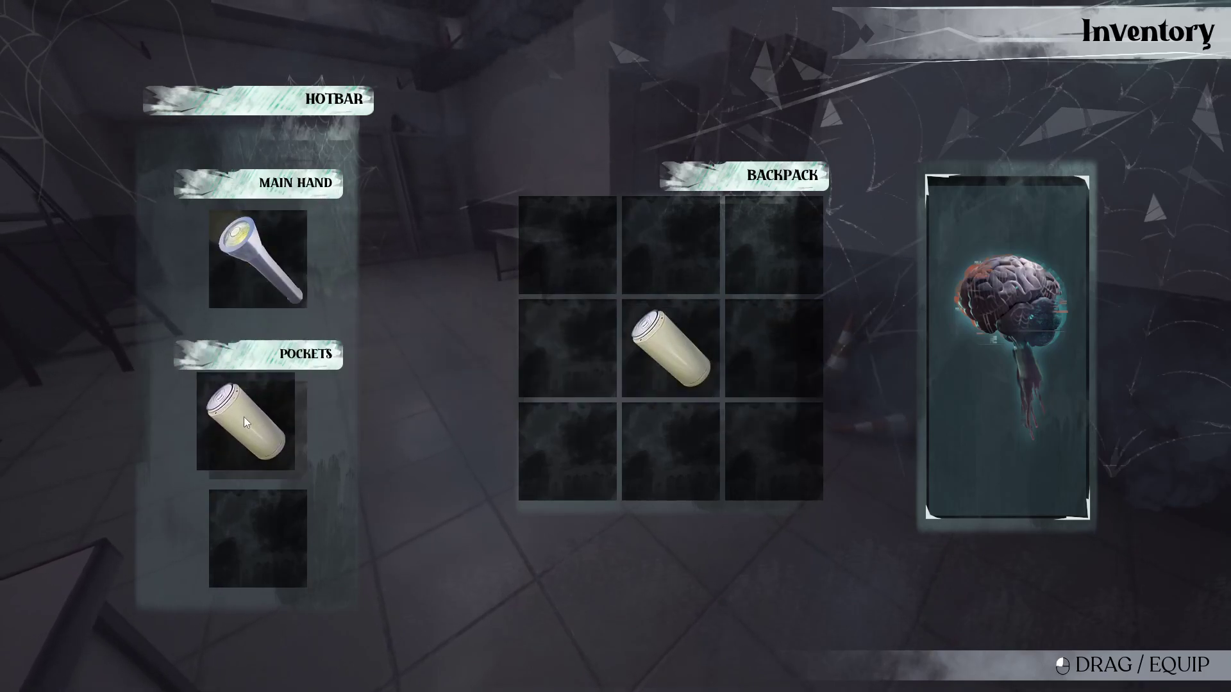
{"action": "left_click_drag", "start_coordinate": [246, 421], "coordinate": [248, 413]}
{"action": "mouse_move", "coordinate": [250, 238]}
{"action": "left_mouse_down"}
{"action": "mouse_move", "coordinate": [513, 332]}
{"action": "mouse_move", "coordinate": [530, 221]}
{"action": "left_mouse_up"}
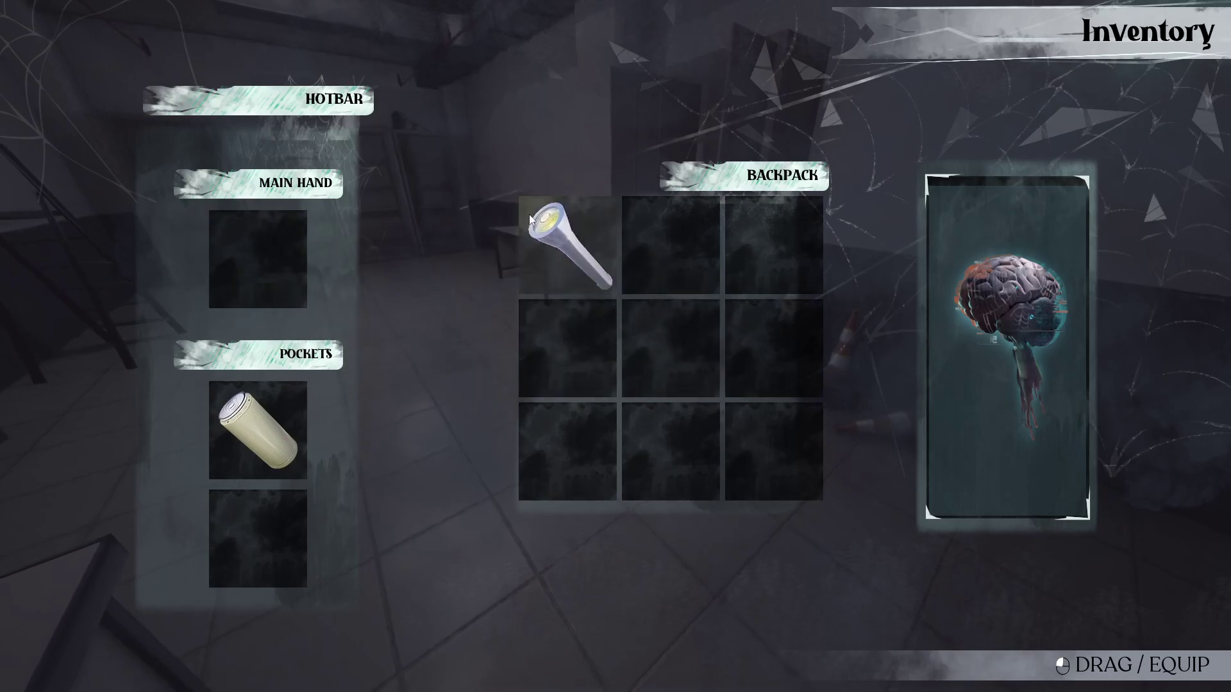
{"action": "key", "text": "Tab"}
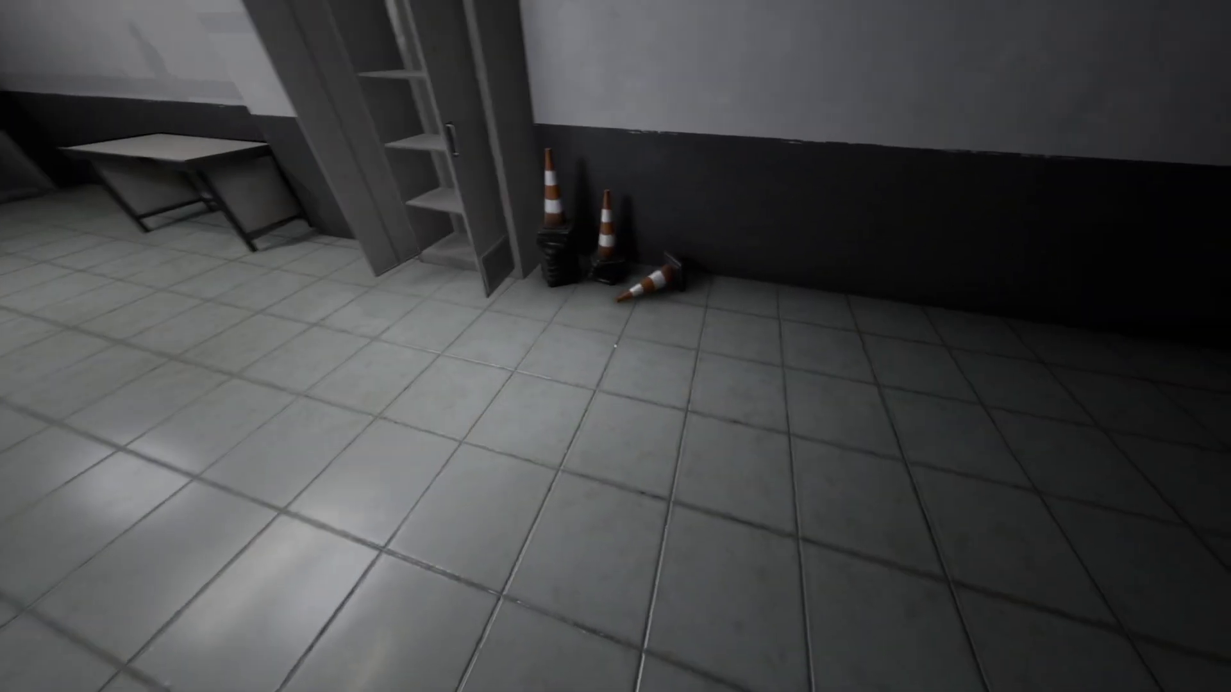
Step: Drink the last almond water from slot 1 and discard the empty can
{"action": "key", "text": "1"}
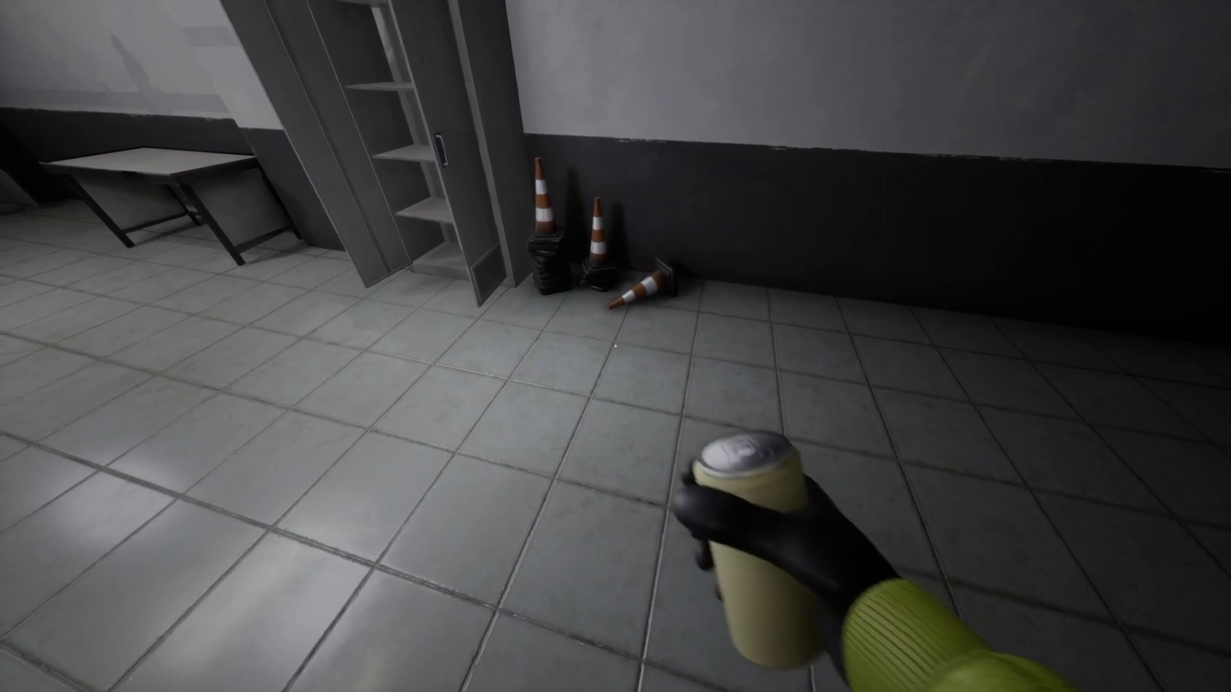
{"action": "left_click", "coordinate": [617, 347]}
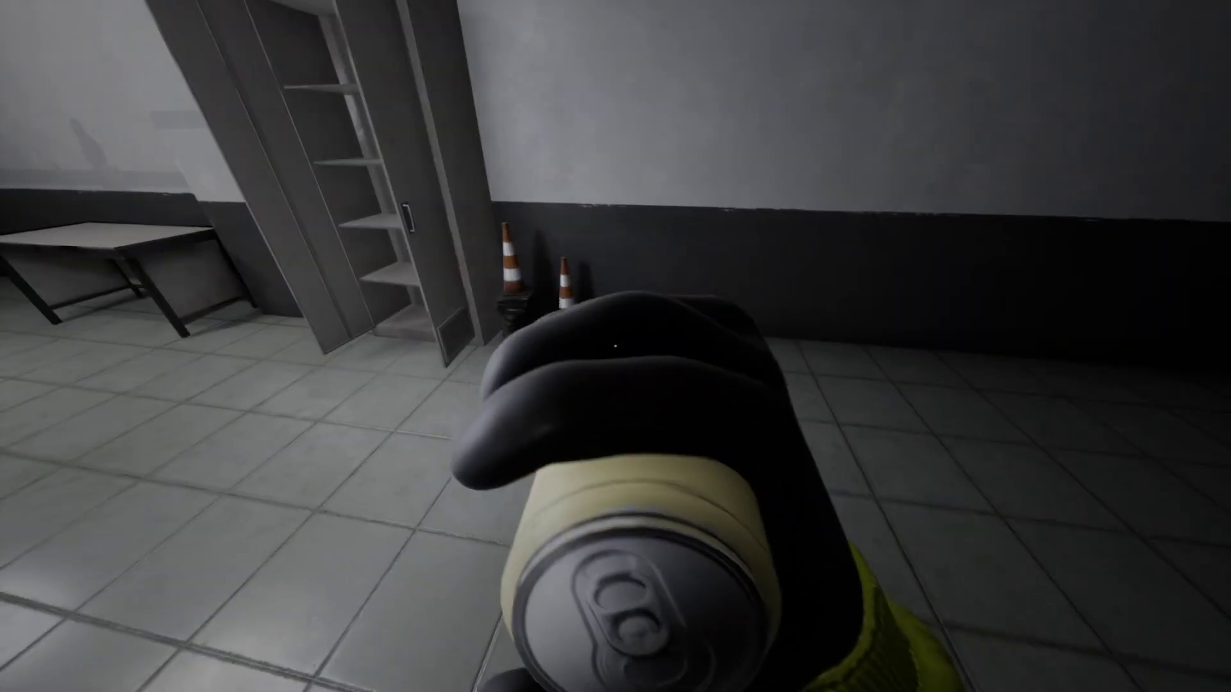
{"action": "left_click", "coordinate": [615, 346]}
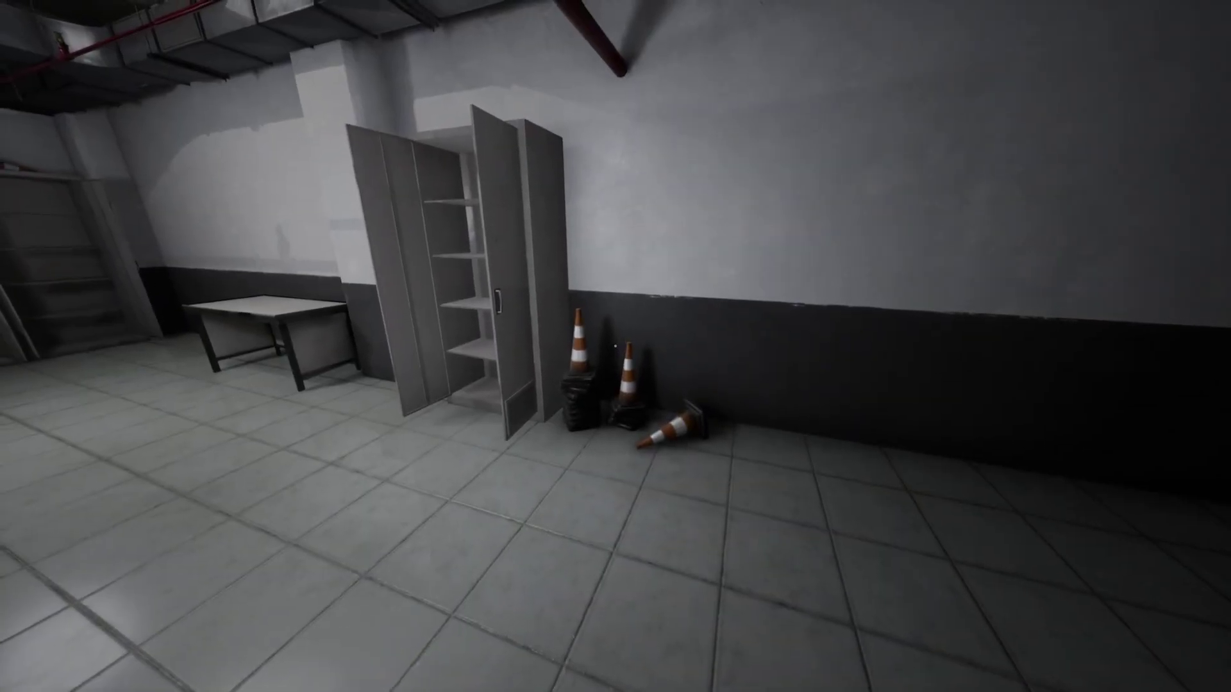
{"action": "key", "text": "Tab"}
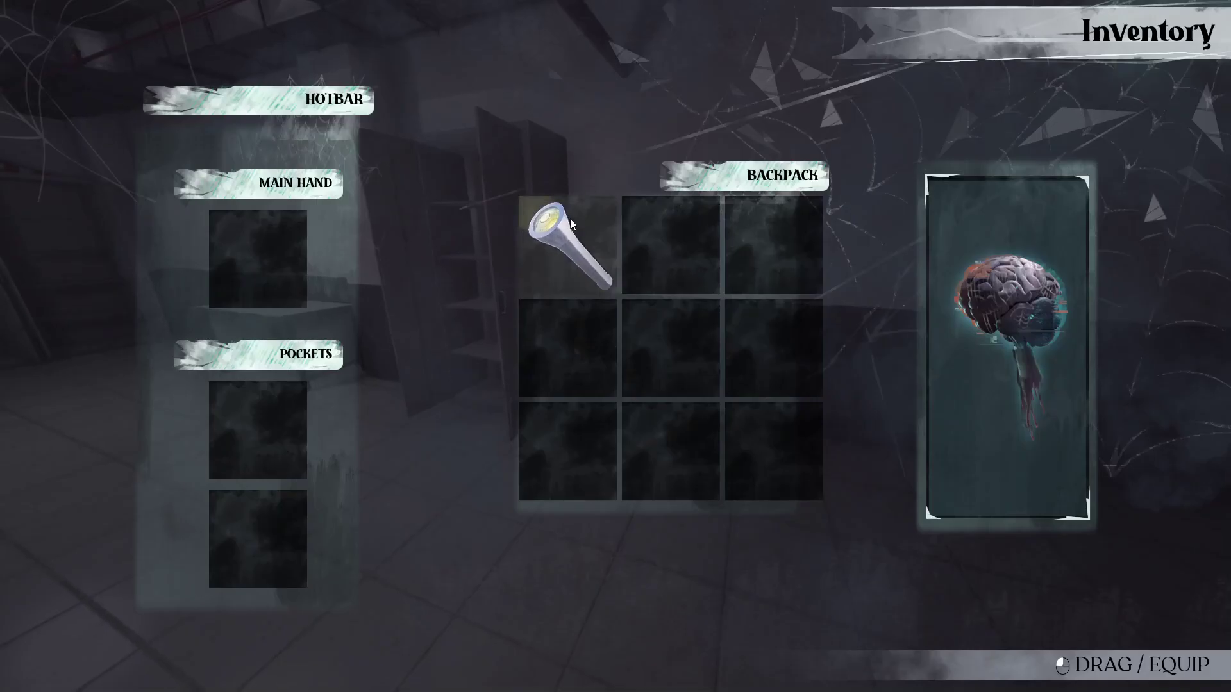
Step: Move the flashlight from the backpack to a Pockets slot, then toggle its light on and off
{"action": "mouse_move", "coordinate": [571, 223]}
{"action": "left_mouse_down"}
{"action": "mouse_move", "coordinate": [253, 225]}
{"action": "mouse_move", "coordinate": [247, 476]}
{"action": "left_mouse_up"}
{"action": "mouse_move", "coordinate": [243, 418]}
{"action": "left_mouse_down"}
{"action": "mouse_move", "coordinate": [255, 244]}
{"action": "mouse_move", "coordinate": [268, 423]}
{"action": "left_mouse_up"}
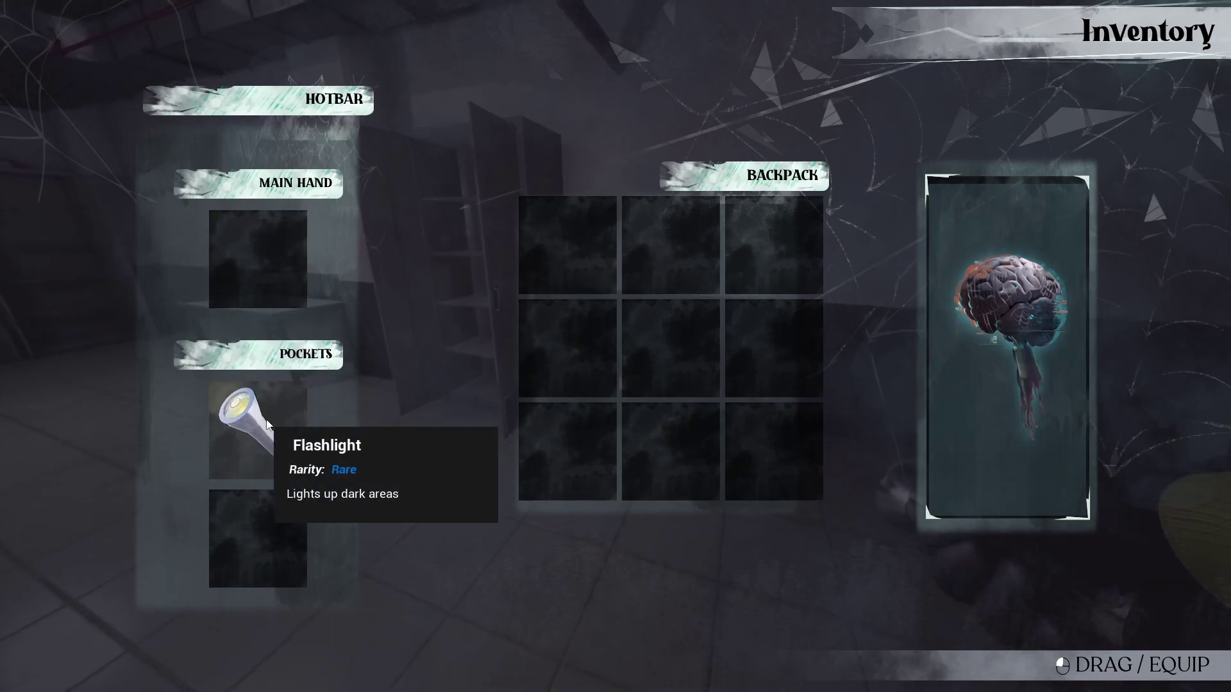
{"action": "key", "text": "Tab"}
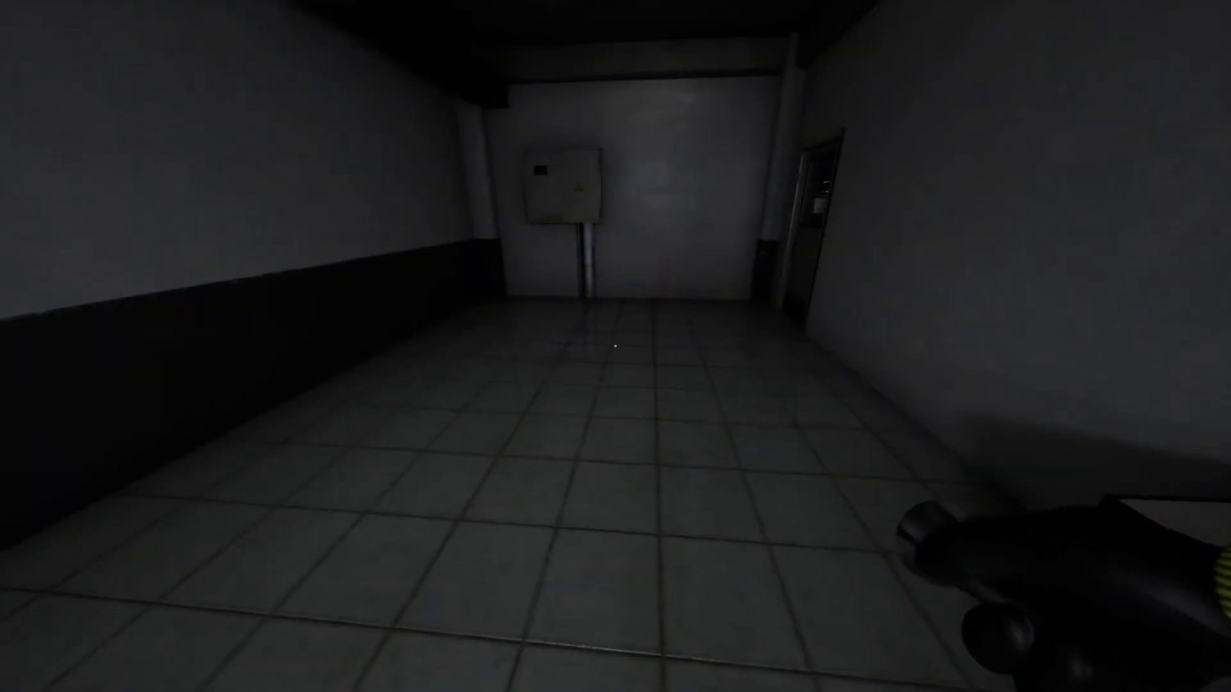
{"action": "key", "text": "f"}
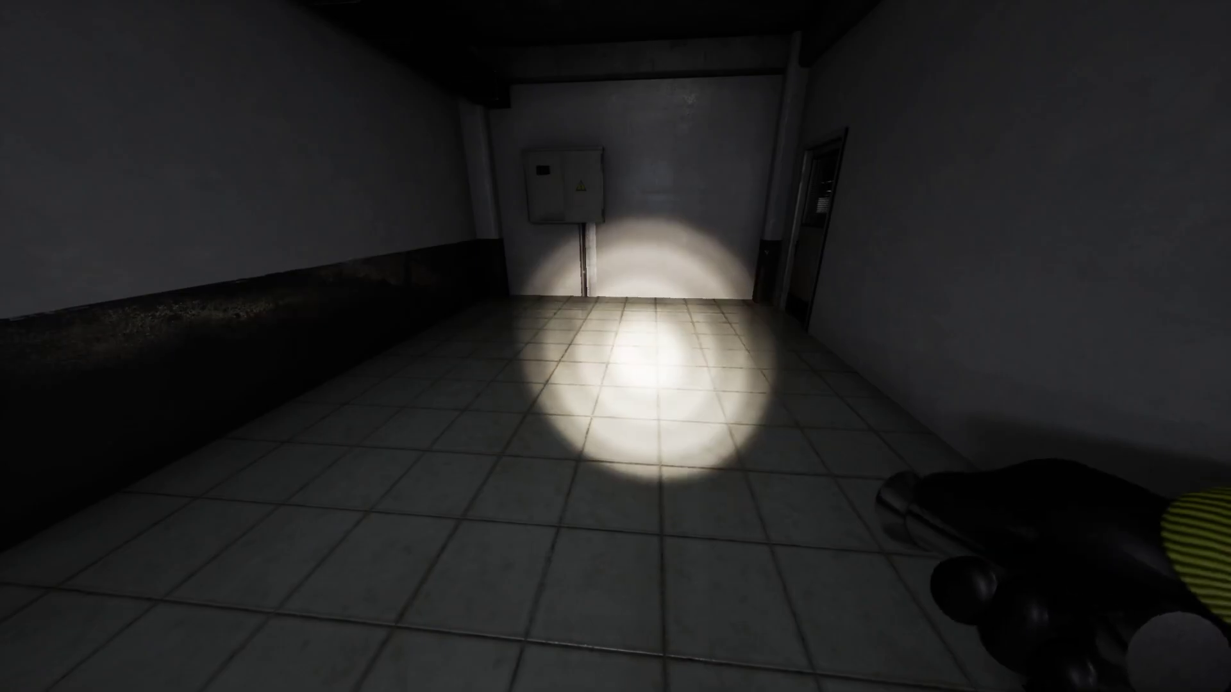
{"action": "key", "text": "f"}
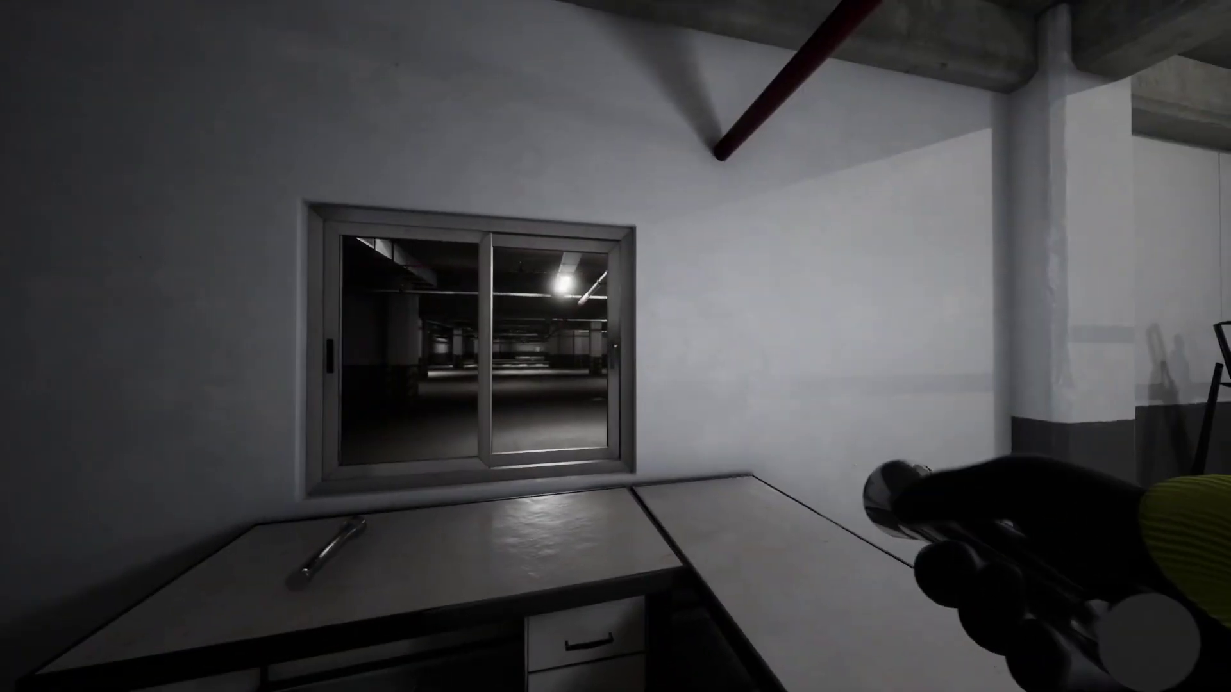